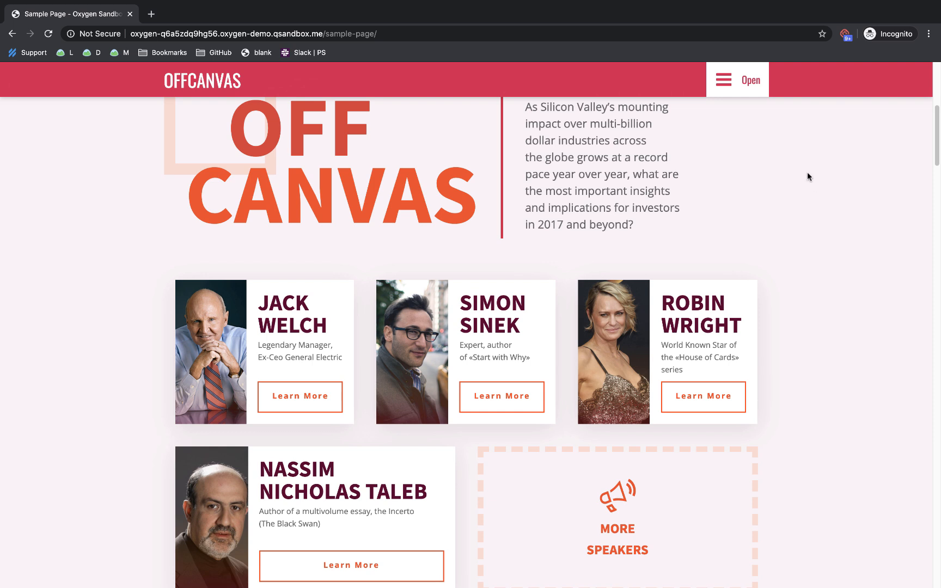
Step: Preview the finished off-canvas menu on the sample page, expanding and collapsing the Link Two dropdown before closing the menu
{"action": "left_click", "coordinate": [729, 82]}
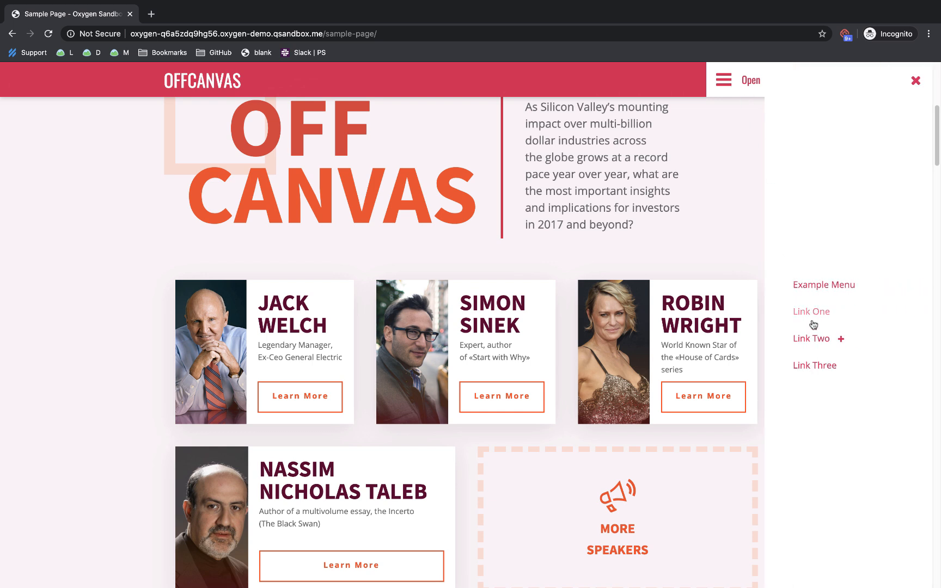
{"action": "left_click", "coordinate": [838, 340]}
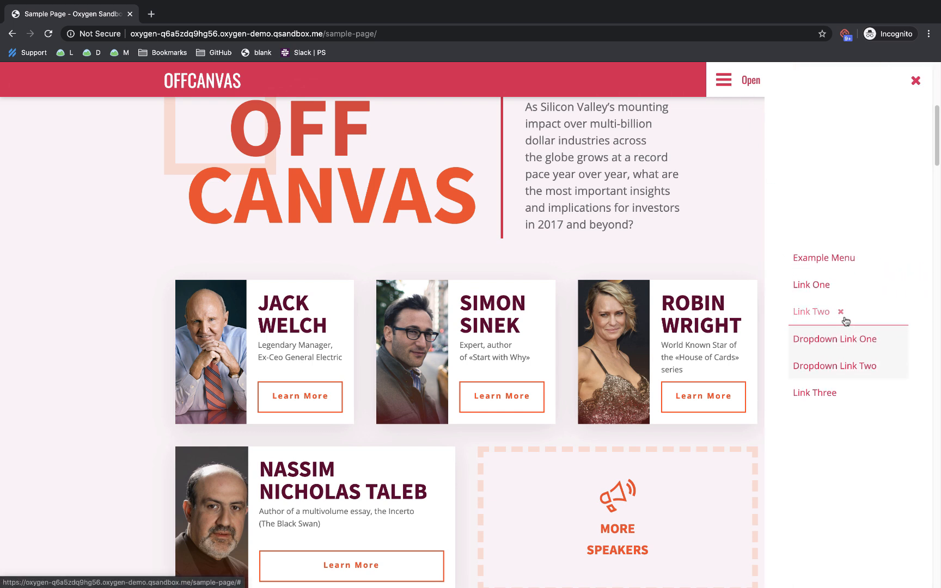
{"action": "left_click", "coordinate": [841, 316]}
{"action": "left_click", "coordinate": [912, 81]}
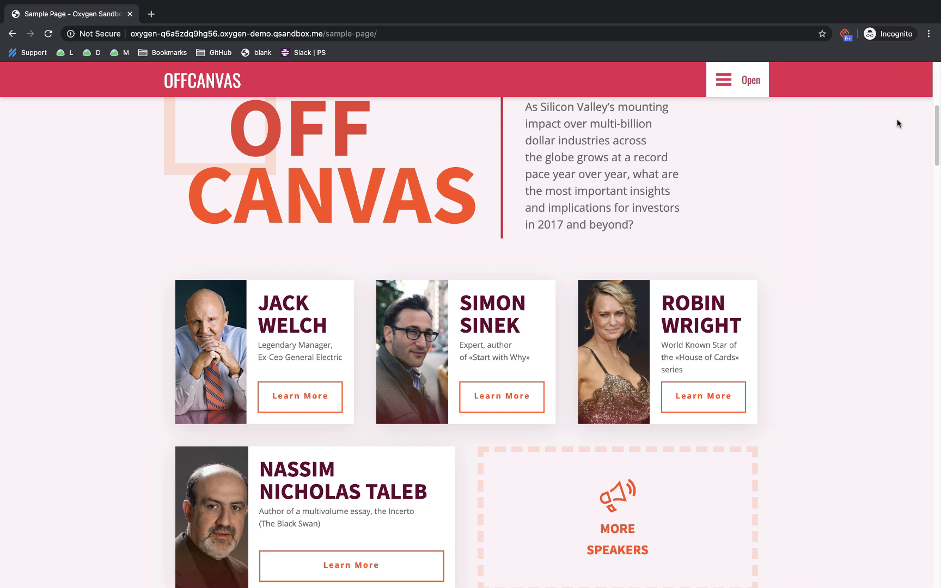
Step: Inspect the page in a taller mobile-width preview, then open and close its off-canvas menu
{"action": "right_click", "coordinate": [850, 233]}
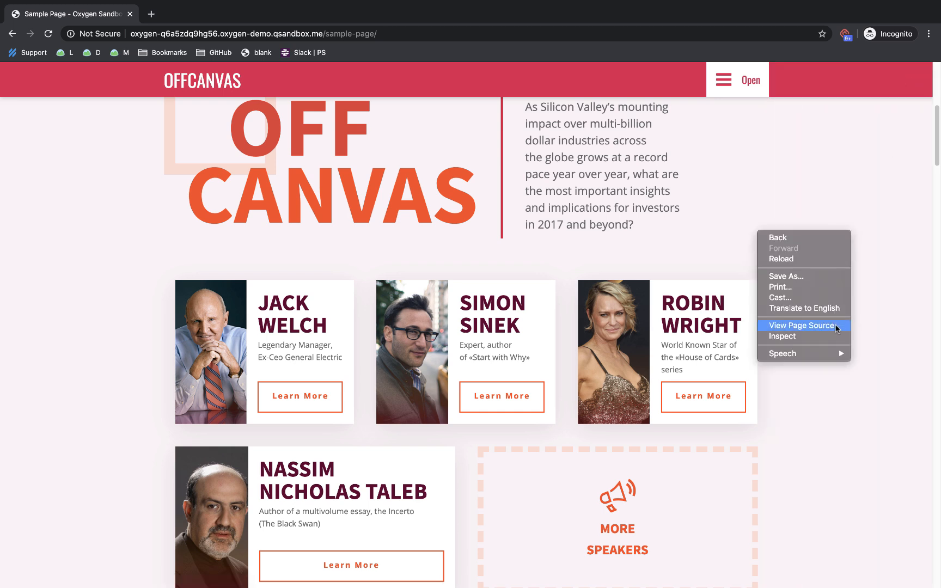
{"action": "left_click", "coordinate": [831, 332]}
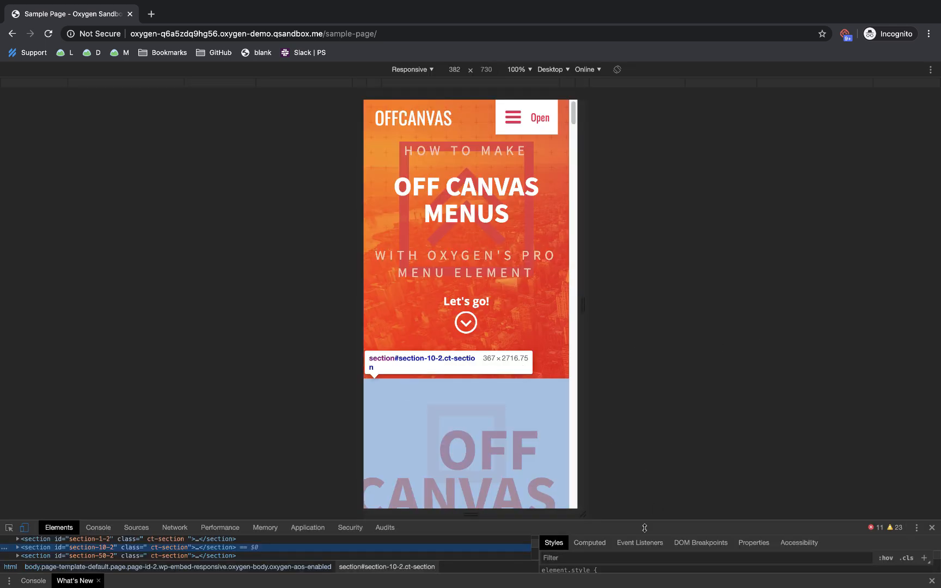
{"action": "left_click_drag", "start_coordinate": [644, 528], "coordinate": [644, 555]}
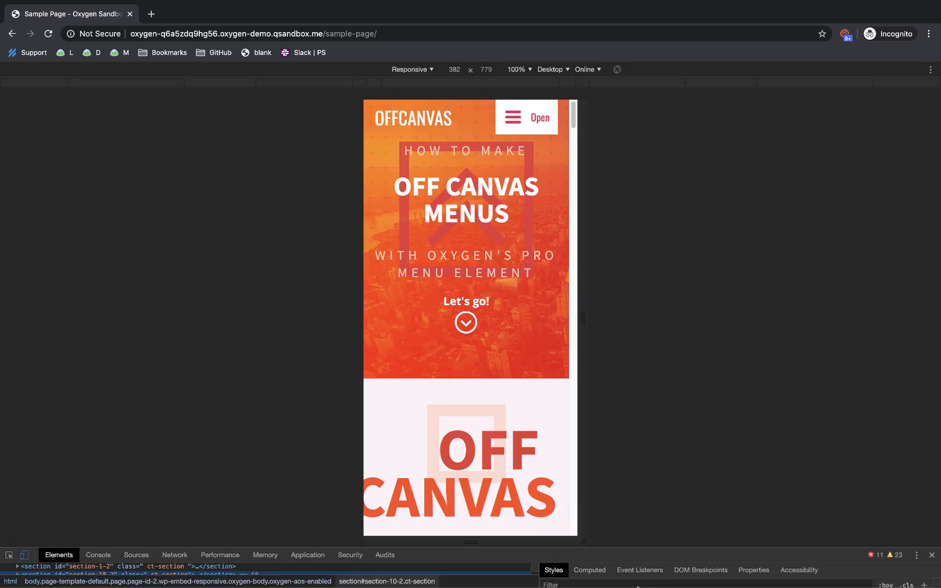
{"action": "left_click", "coordinate": [526, 115]}
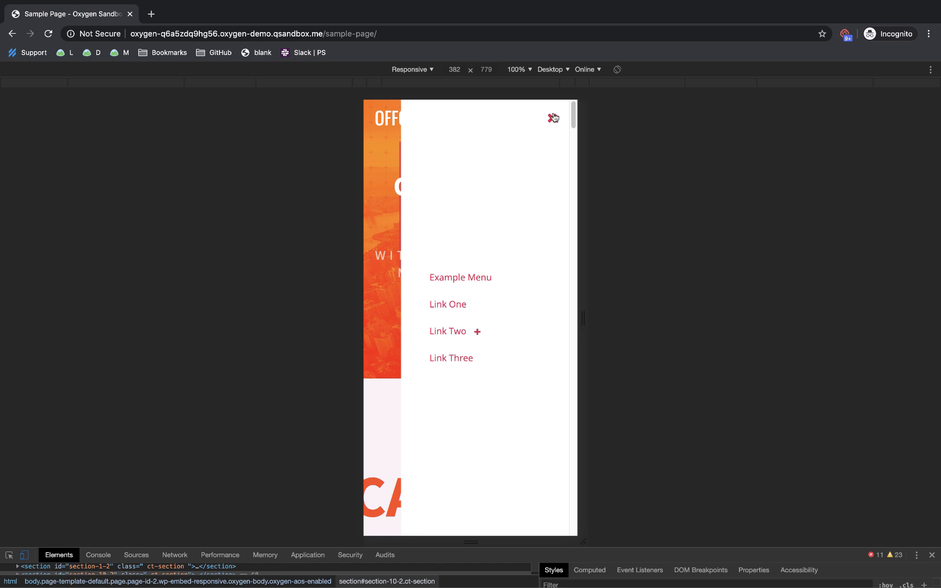
{"action": "left_click", "coordinate": [552, 118]}
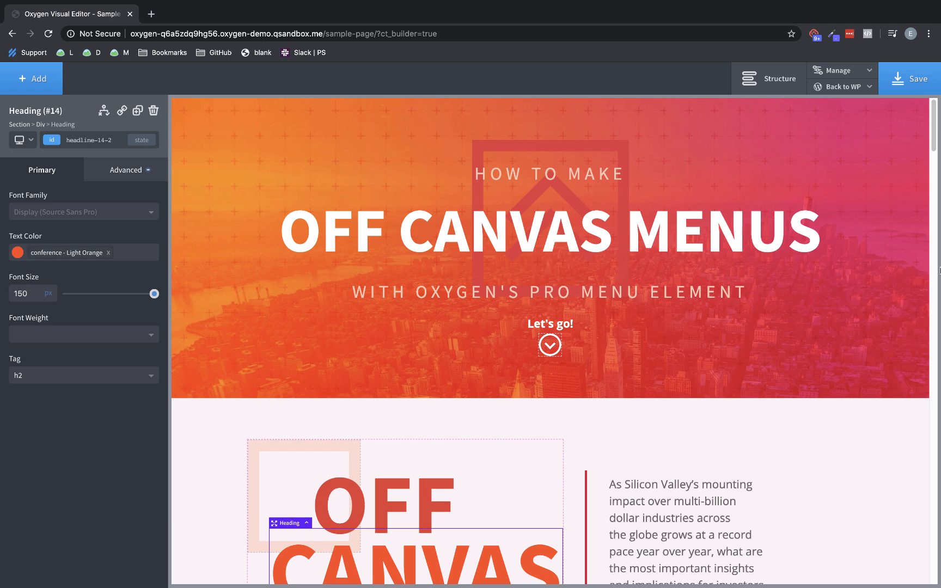
Step: Search the components for "header" and add a Header Builder below the hero section
{"action": "left_click", "coordinate": [233, 310]}
{"action": "left_click", "coordinate": [34, 88]}
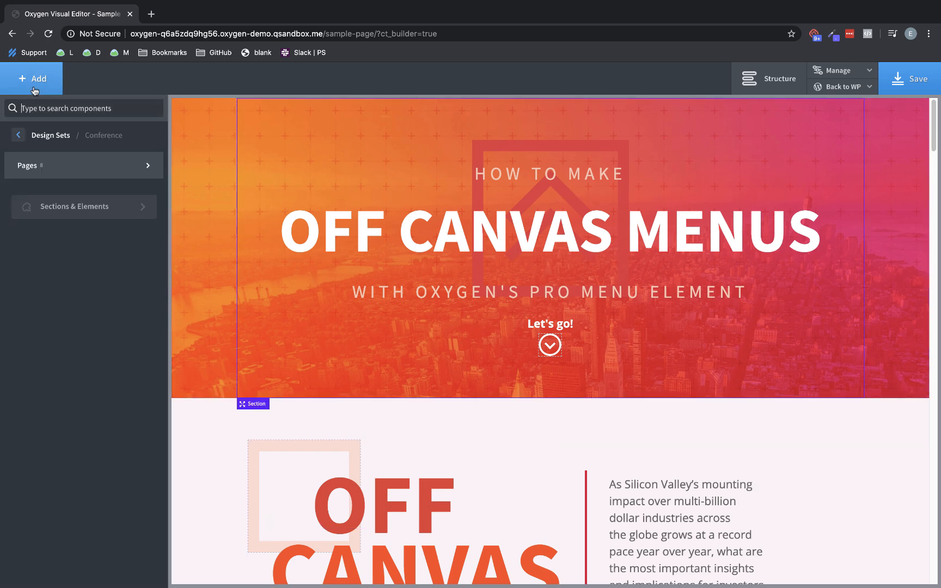
{"action": "type", "text": "header"}
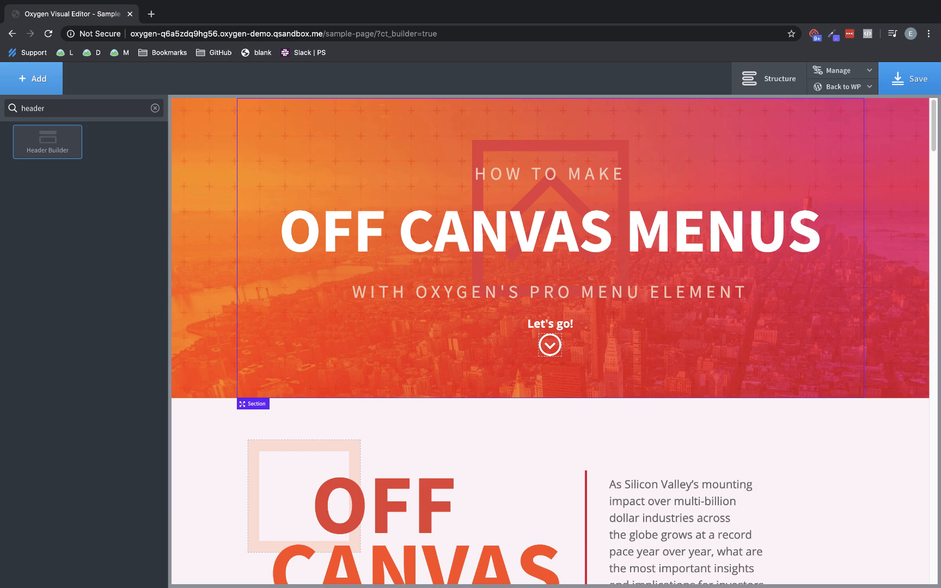
{"action": "left_click", "coordinate": [47, 144]}
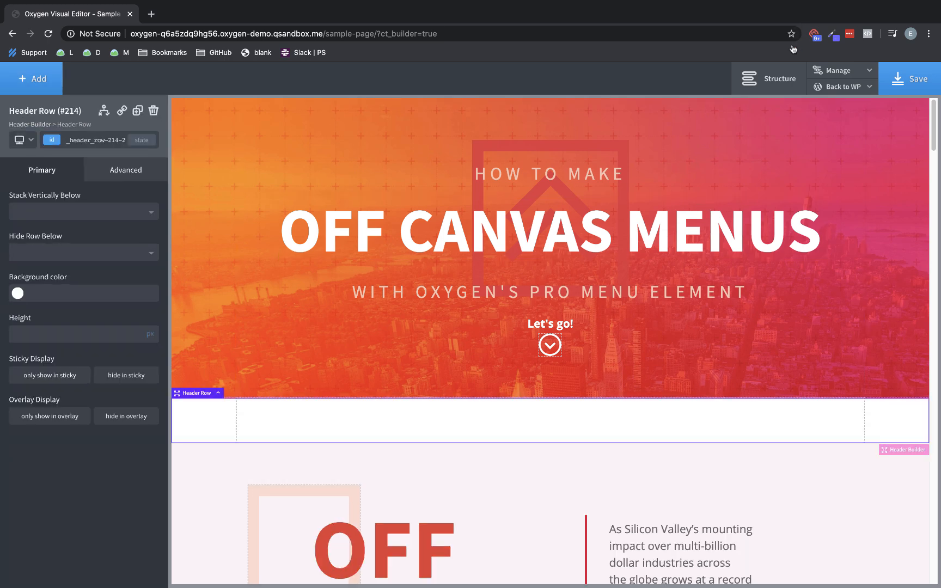
Step: Move the Header Builder above the Hero Section in the page structure
{"action": "left_click", "coordinate": [780, 79]}
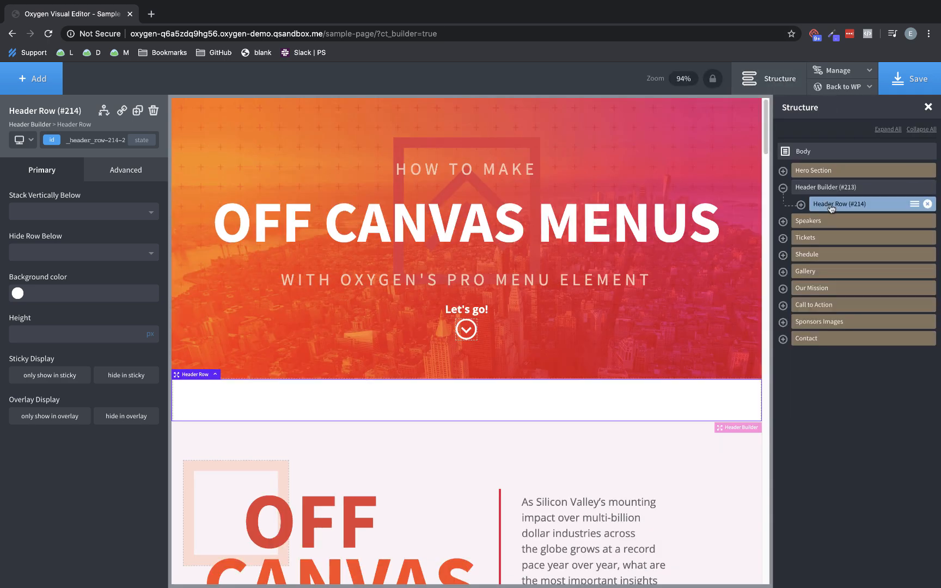
{"action": "left_click_drag", "start_coordinate": [834, 185], "coordinate": [836, 166]}
{"action": "left_click", "coordinate": [927, 107]}
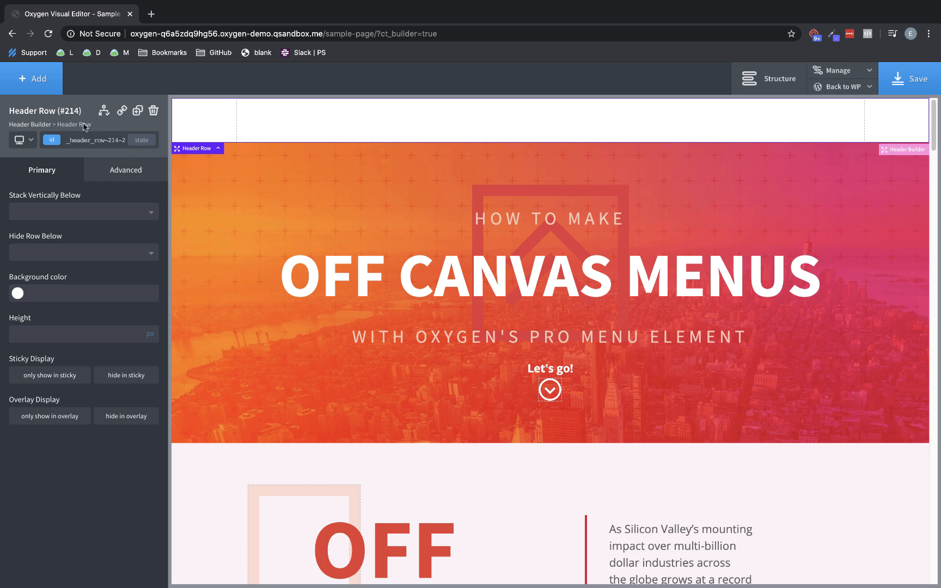
Step: Add a Text element reading "OFFCANVAS" to the header row and set its font size to 32 px
{"action": "left_click", "coordinate": [41, 90]}
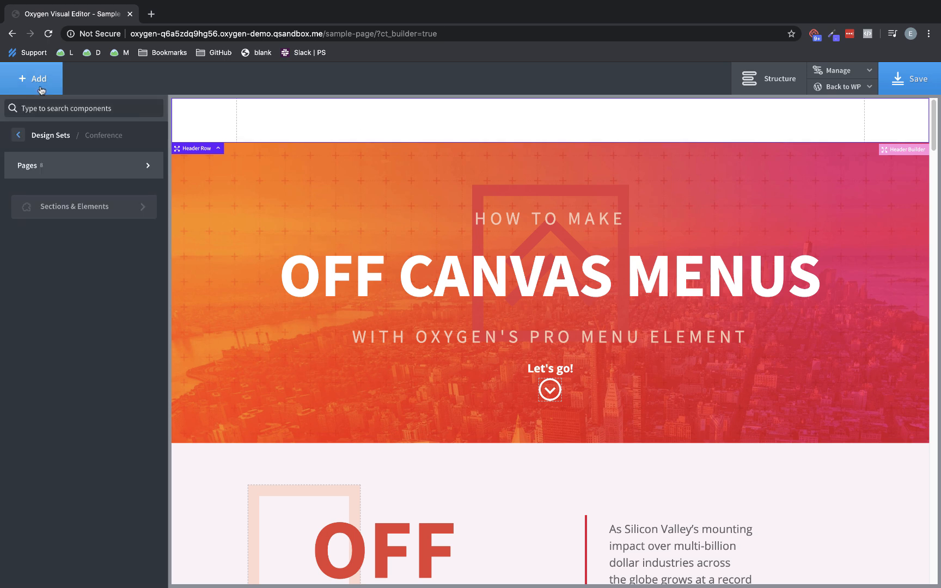
{"action": "type", "text": "text"}
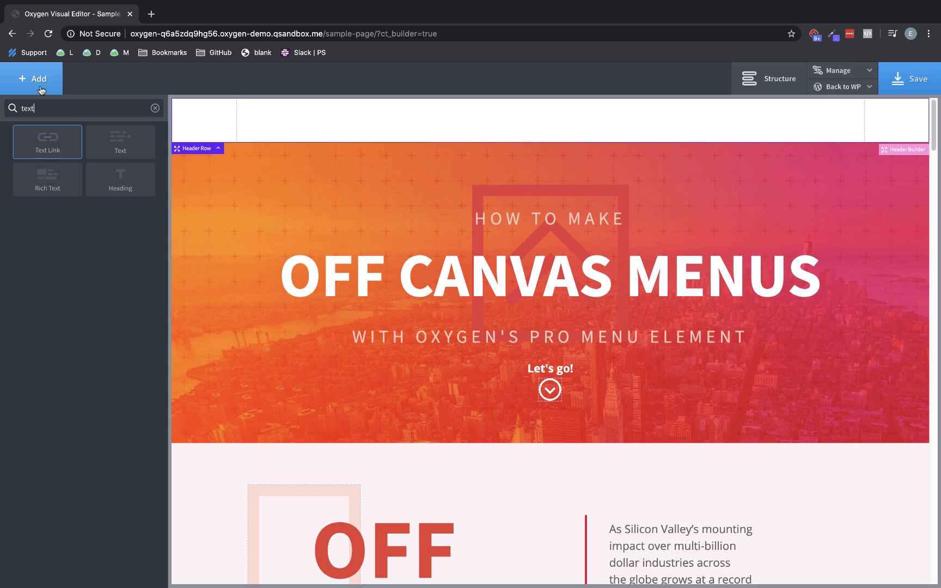
{"action": "left_click", "coordinate": [112, 140]}
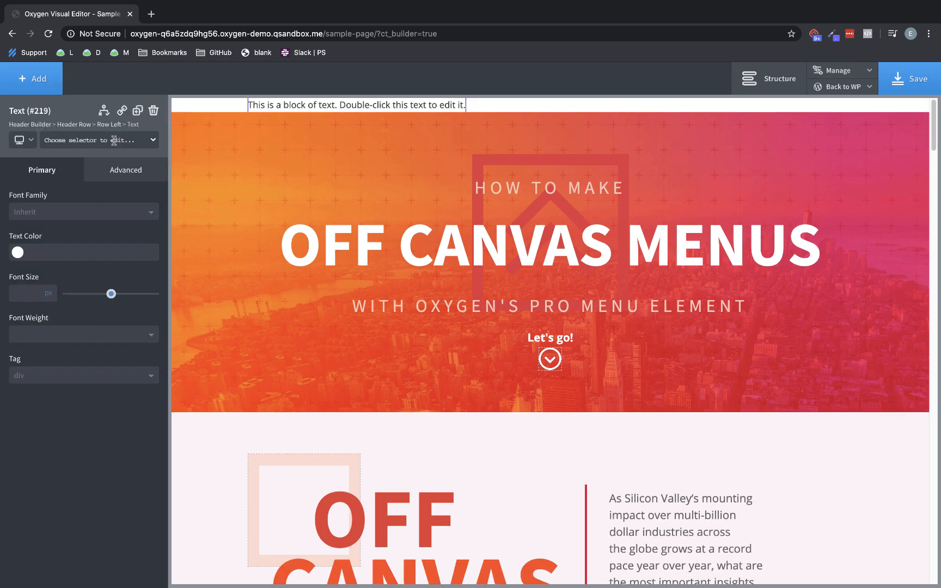
{"action": "double_click", "coordinate": [290, 104]}
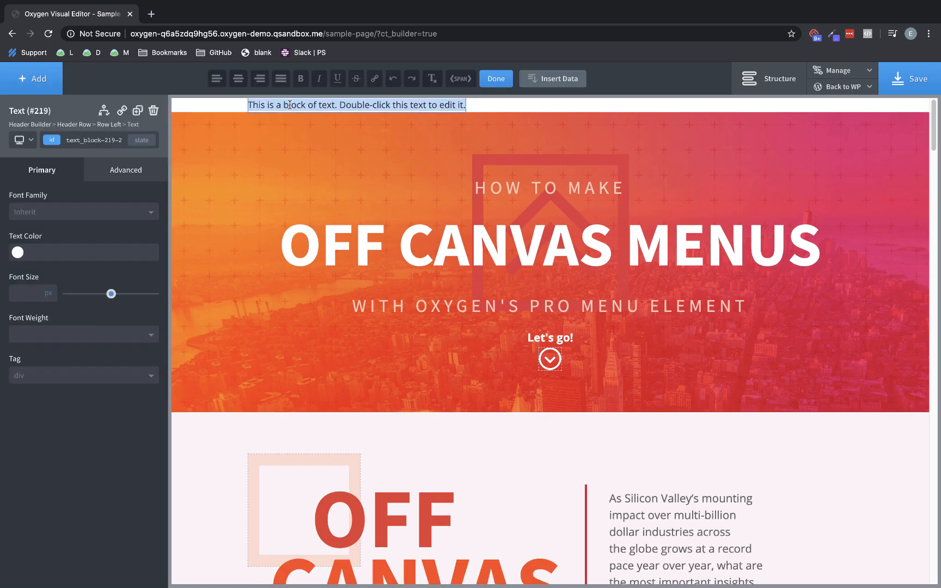
{"action": "type", "text": "OFFCANVAS"}
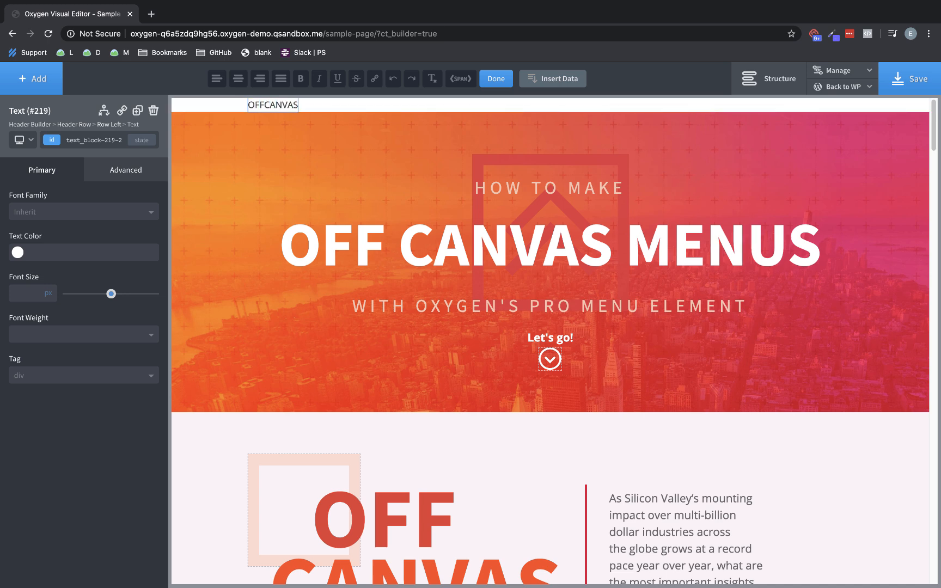
{"action": "left_click", "coordinate": [25, 288]}
{"action": "type", "text": "32"}
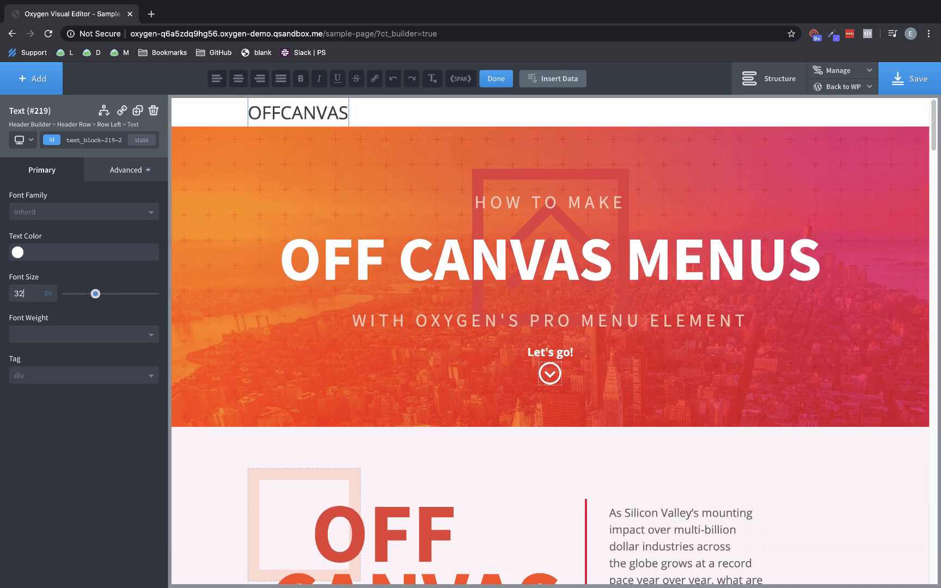
Step: Compare the conference colors Amaranth, Crimson and Flamenco on the OFFCANVAS text and apply Amaranth
{"action": "left_click", "coordinate": [17, 252]}
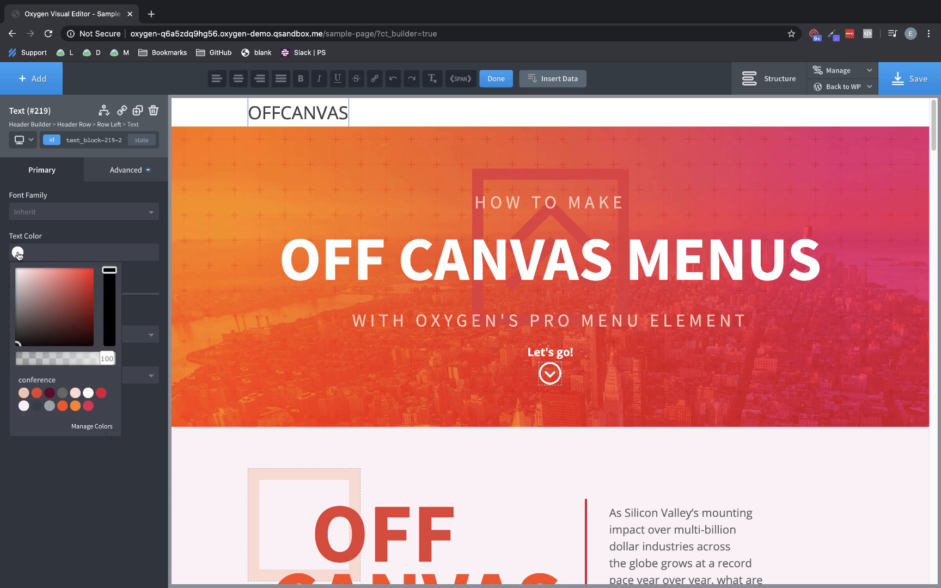
{"action": "left_click", "coordinate": [88, 406]}
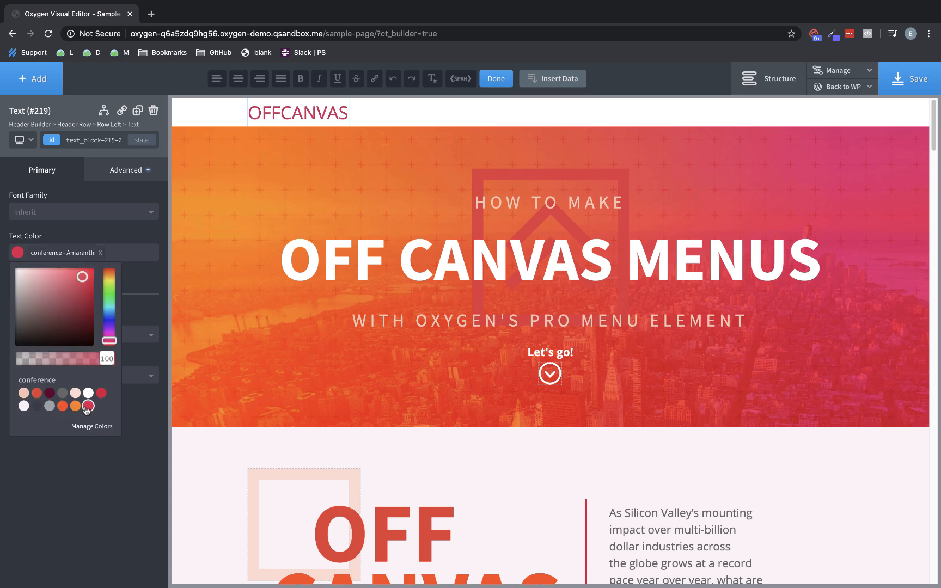
{"action": "left_click", "coordinate": [101, 393]}
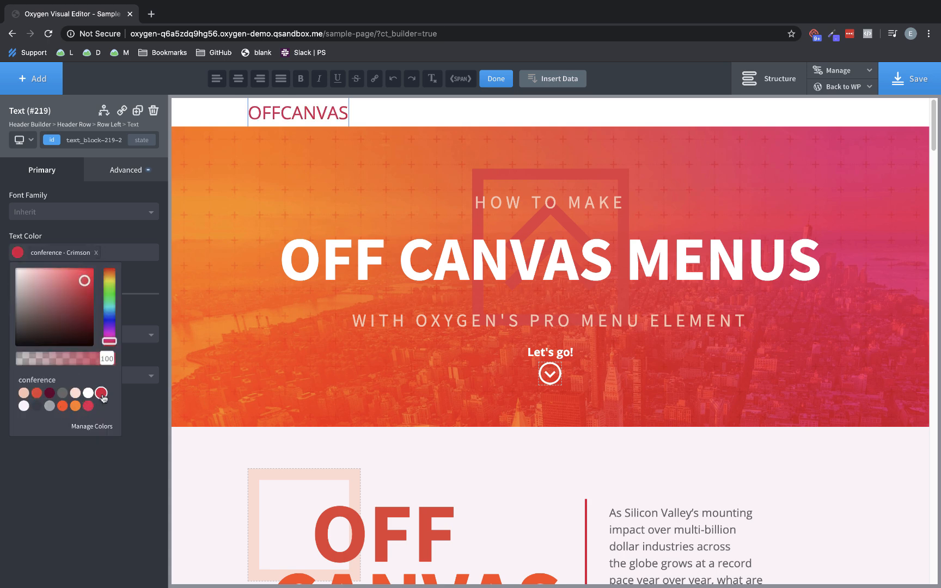
{"action": "left_click", "coordinate": [89, 406]}
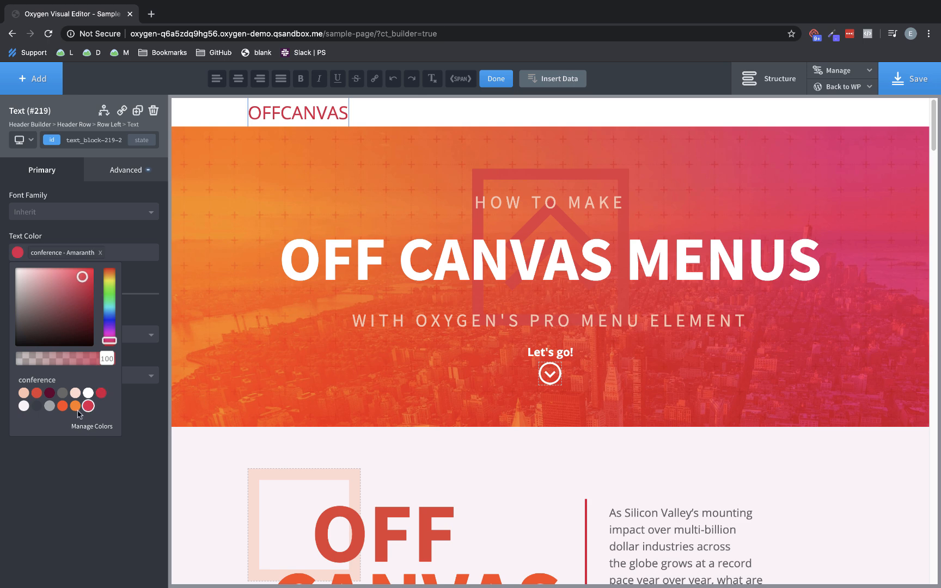
{"action": "left_click", "coordinate": [75, 406]}
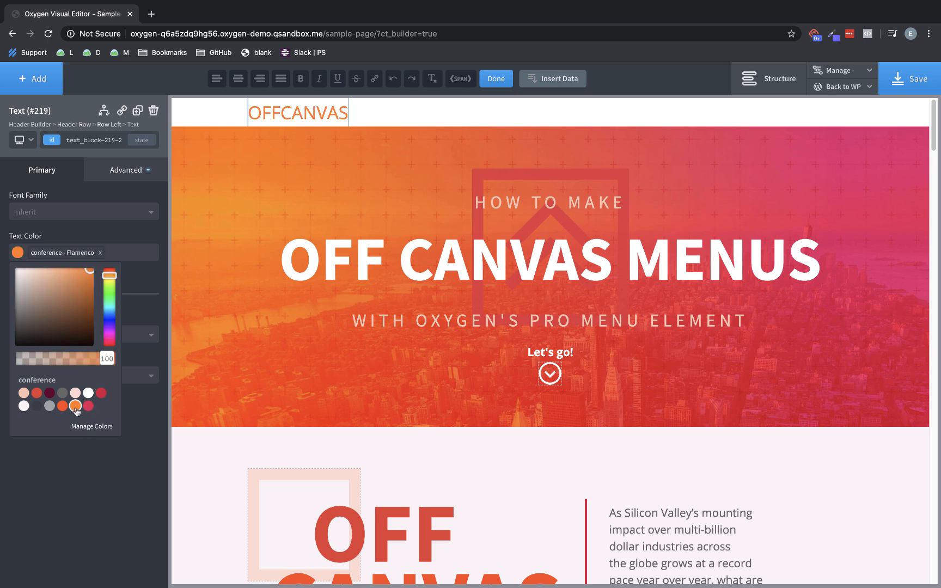
{"action": "left_click", "coordinate": [88, 406]}
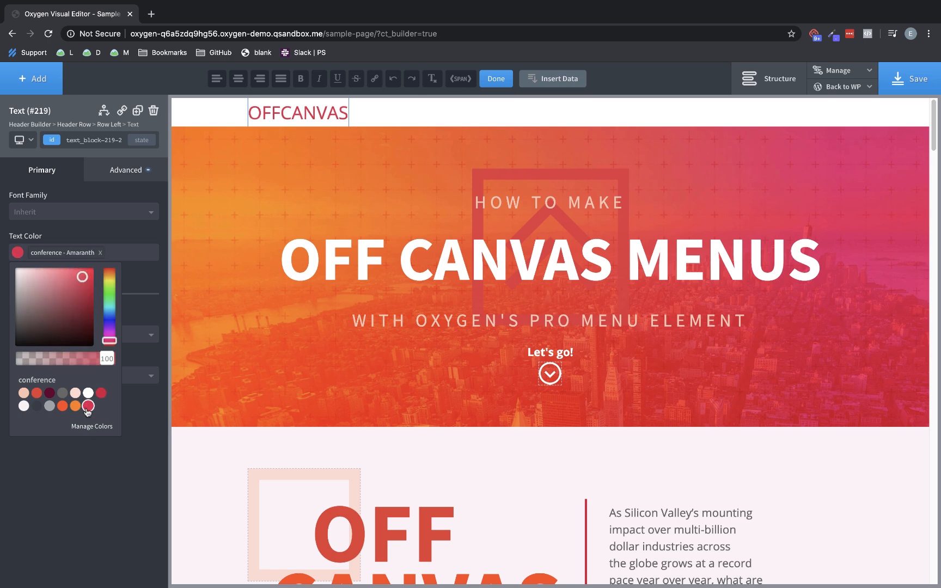
{"action": "left_click", "coordinate": [145, 280]}
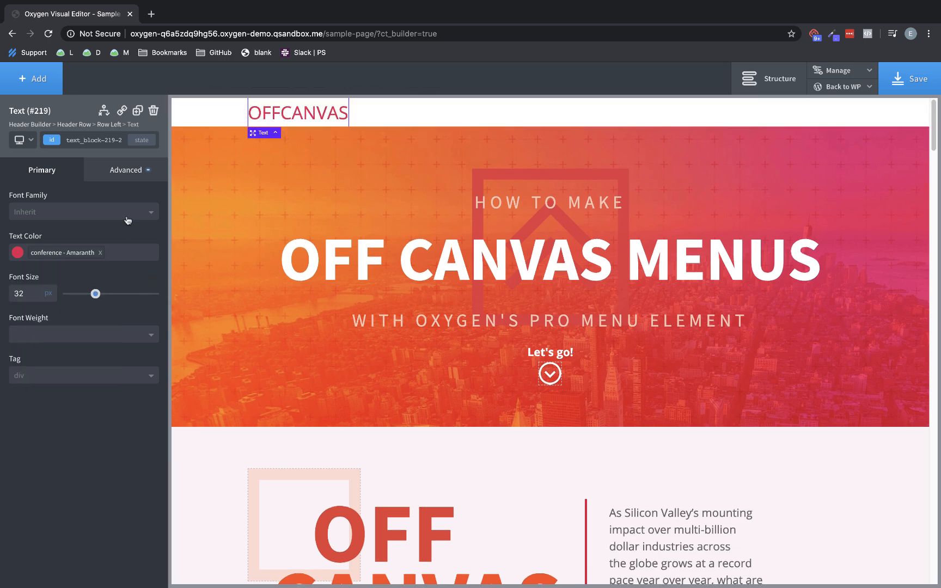
Step: Set the font family of the OFFCANVAS text to Oswald
{"action": "left_click", "coordinate": [128, 214]}
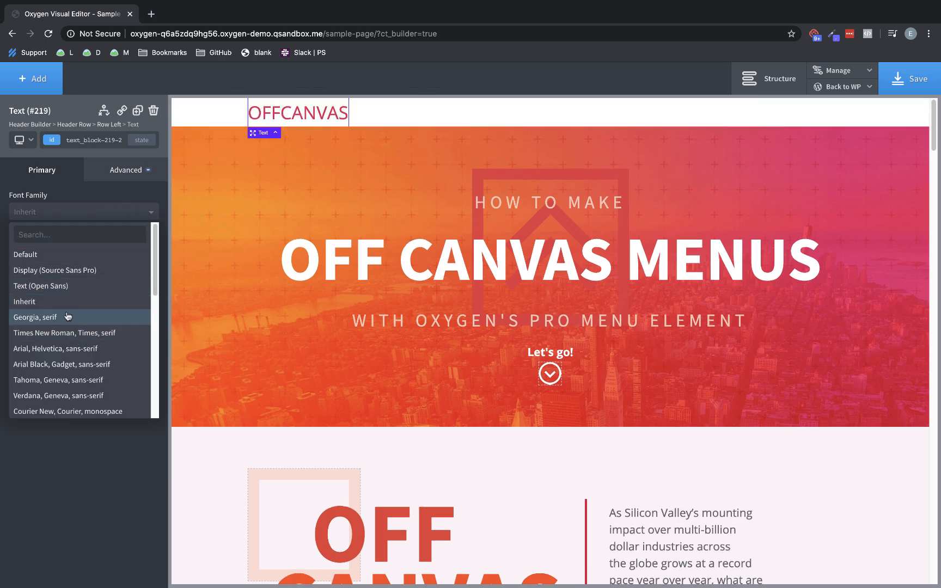
{"action": "scroll", "coordinate": [68, 327], "scroll_direction": "down", "scroll_amount": 5}
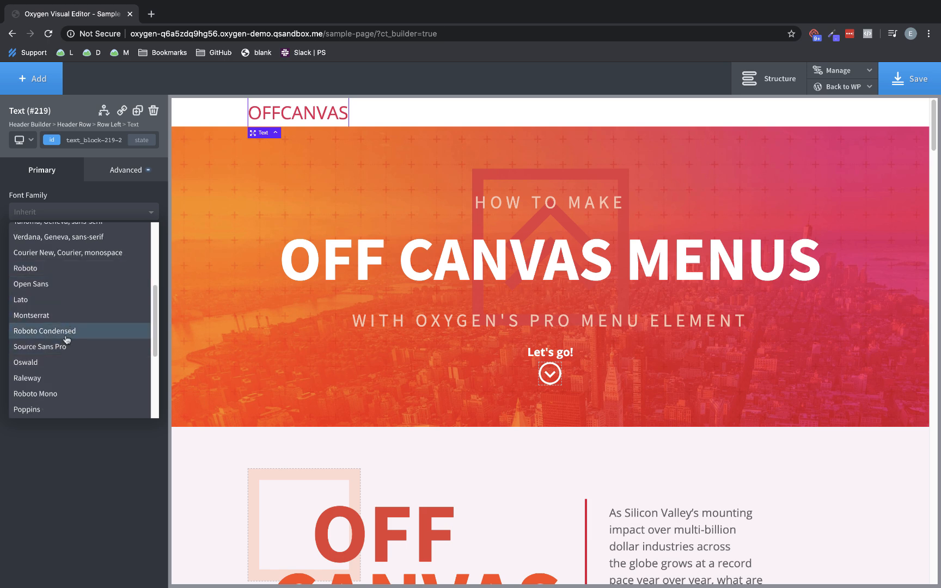
{"action": "left_click", "coordinate": [56, 363]}
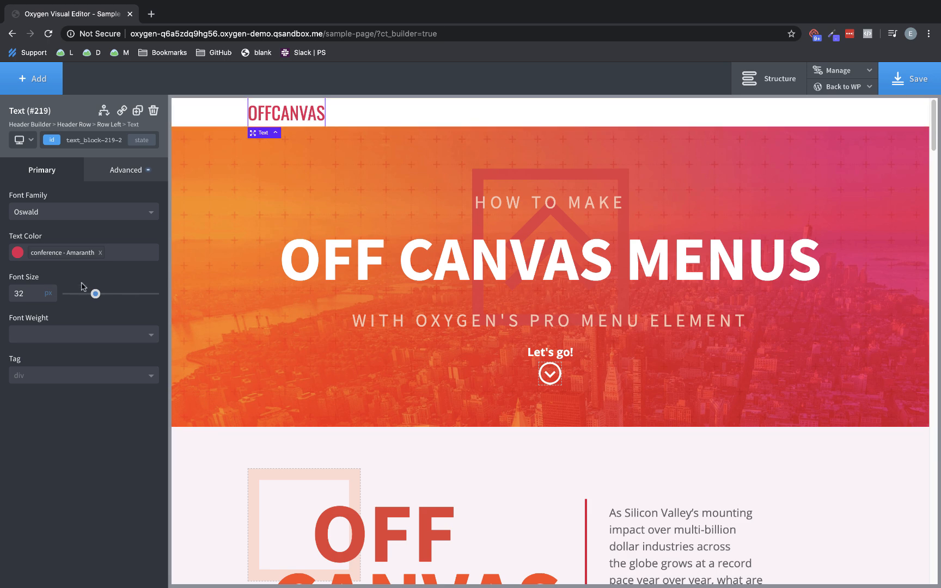
Step: Set the Header Builder's Overlay Header option to Always
{"action": "left_click", "coordinate": [41, 125]}
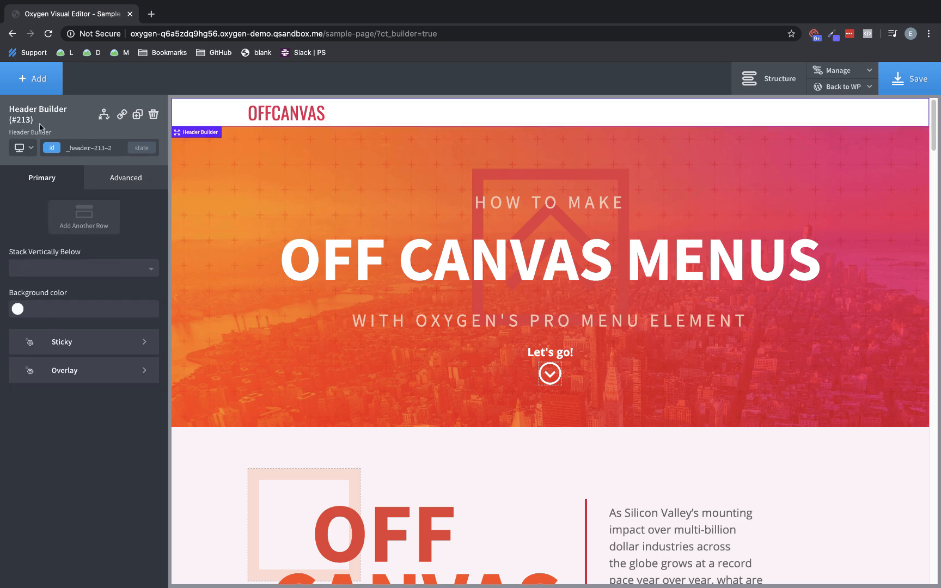
{"action": "left_click", "coordinate": [63, 371]}
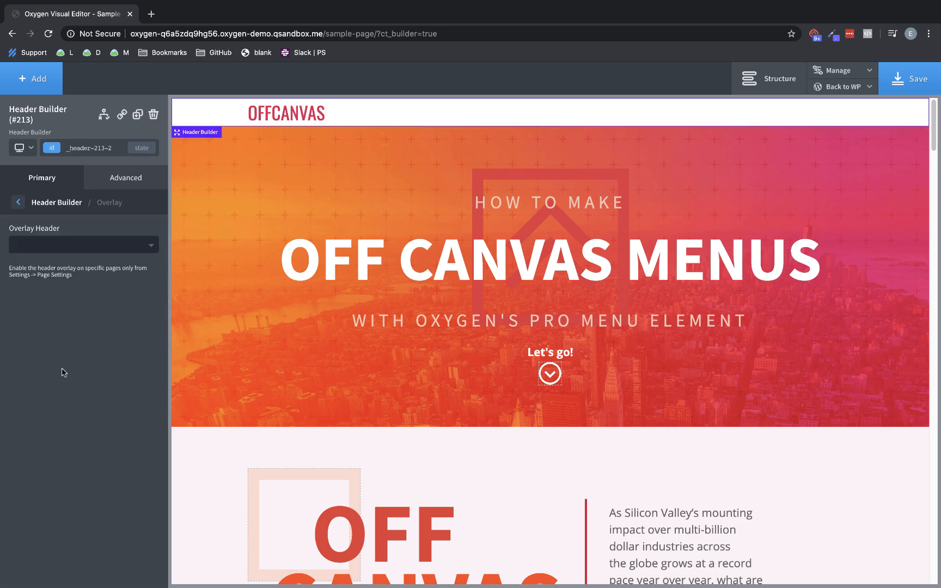
{"action": "left_click", "coordinate": [80, 246]}
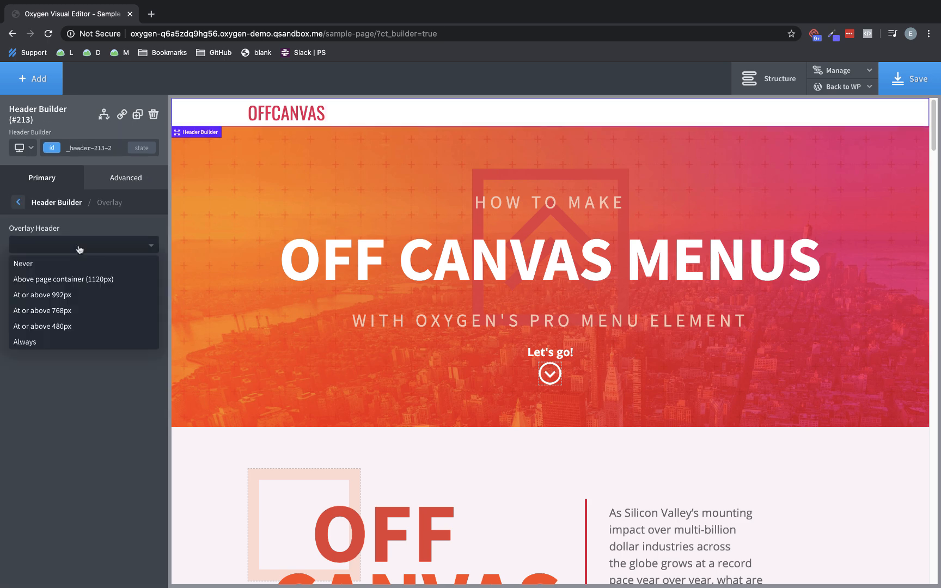
{"action": "left_click", "coordinate": [51, 343]}
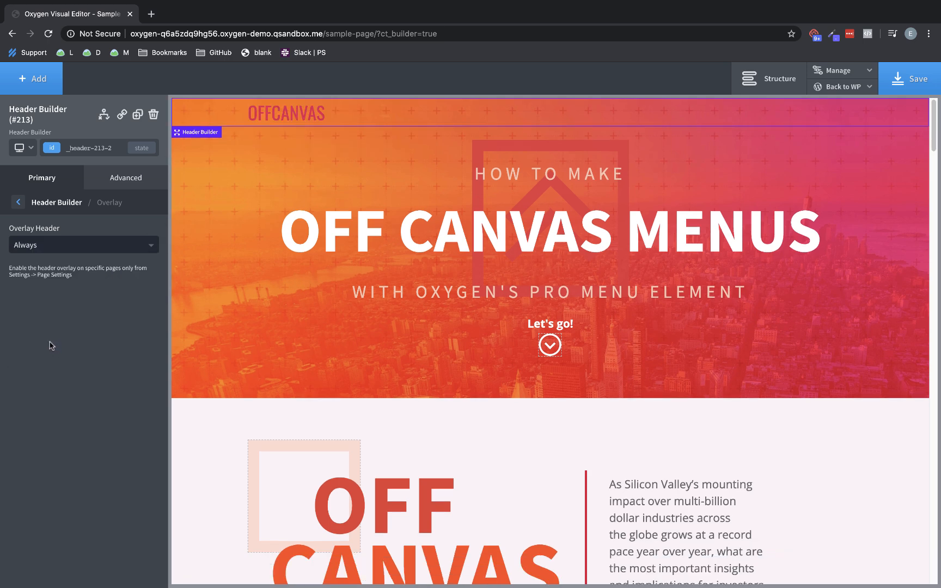
Step: Set the text color of the OFFCANVAS header text to the conference White
{"action": "left_click", "coordinate": [277, 112]}
{"action": "left_click", "coordinate": [17, 253]}
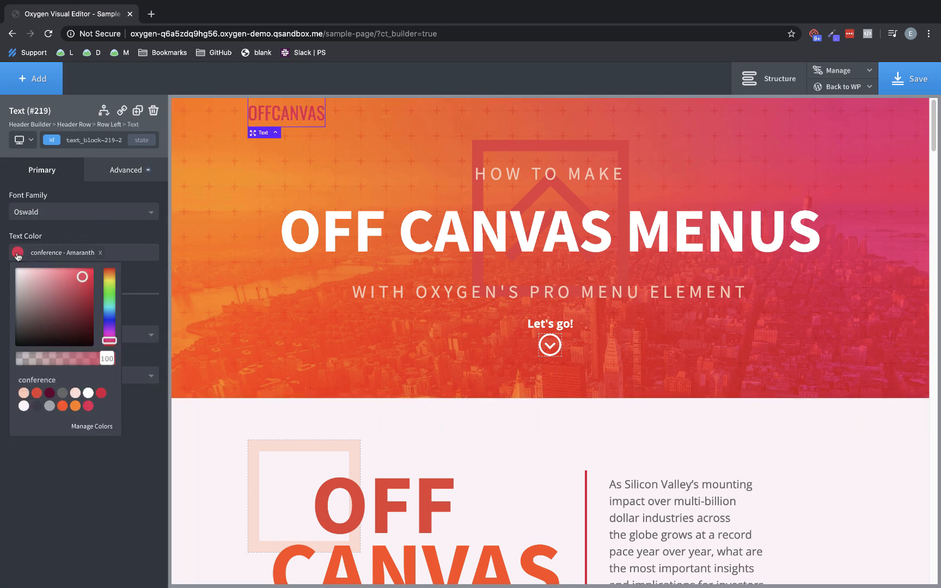
{"action": "left_click", "coordinate": [89, 396]}
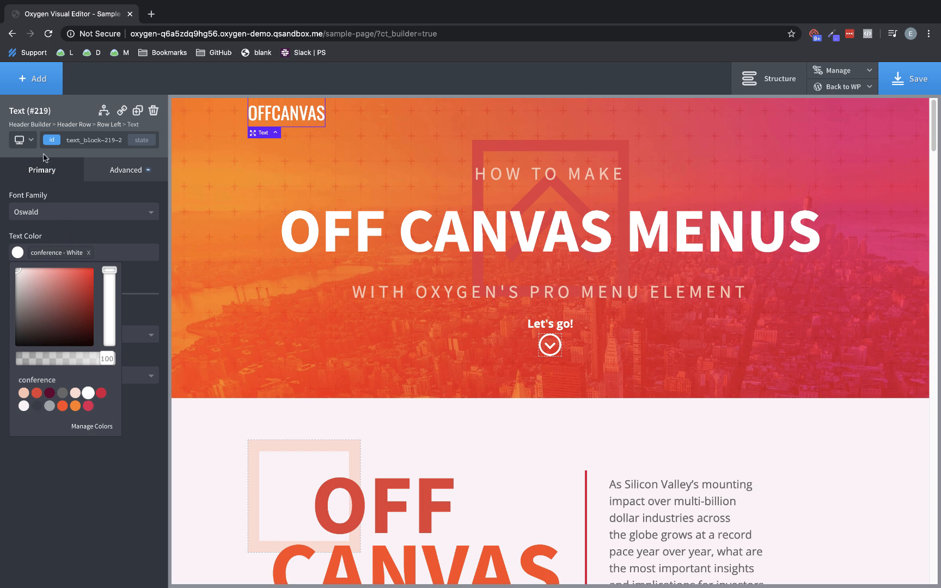
Step: Enable the Header Builder's sticky header with a conference Amaranth sticky background and Fade In Sticky turned on, and check it on the page
{"action": "left_click", "coordinate": [31, 125]}
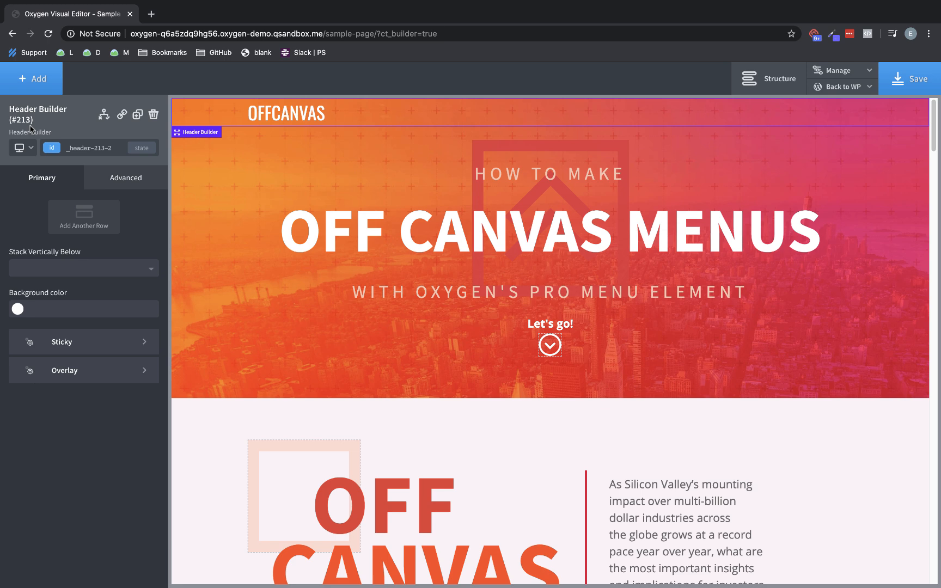
{"action": "left_click", "coordinate": [88, 342]}
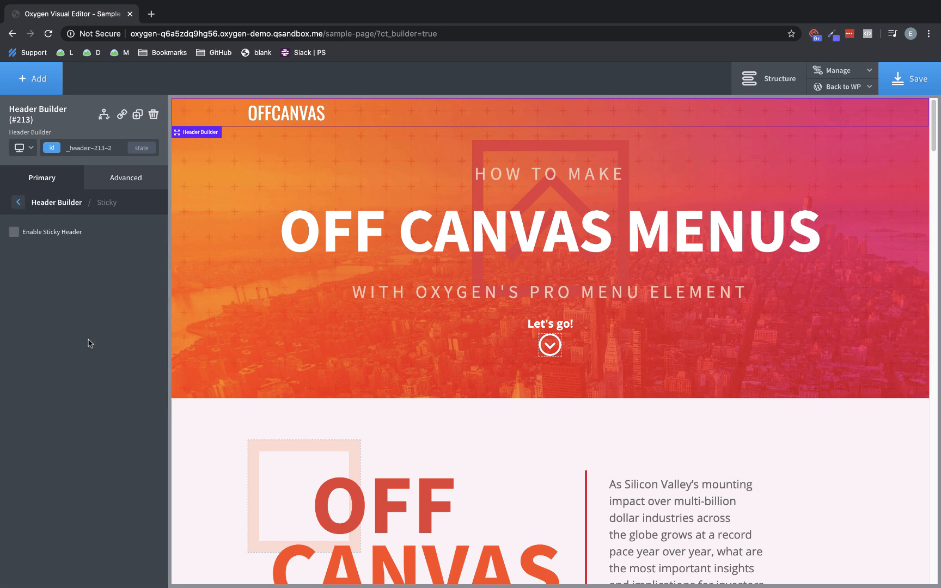
{"action": "left_click", "coordinate": [14, 233]}
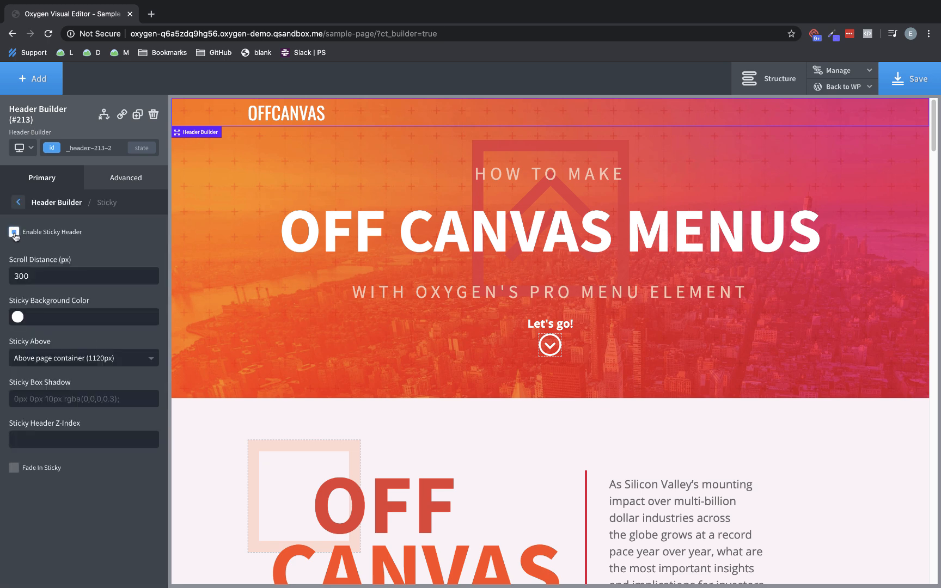
{"action": "left_click", "coordinate": [18, 317]}
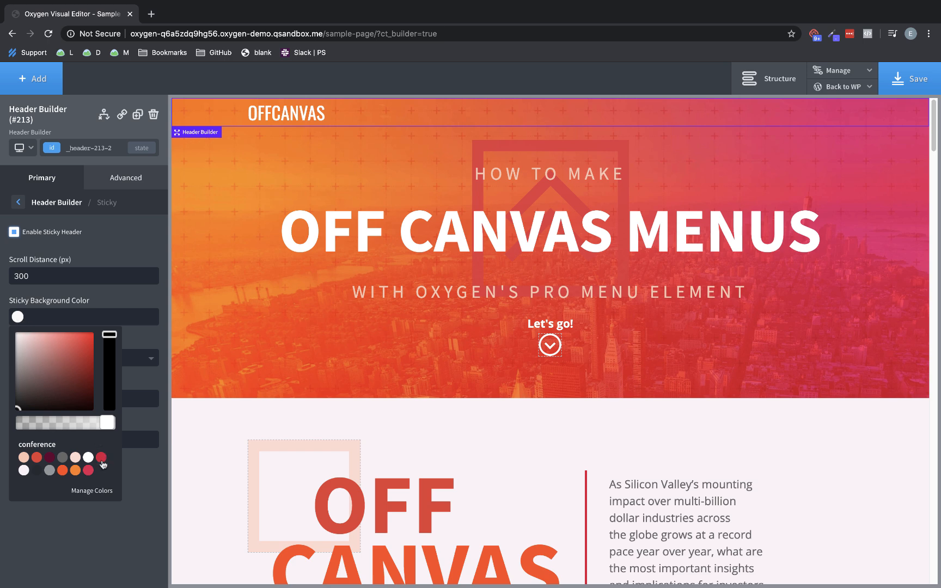
{"action": "left_click", "coordinate": [88, 471]}
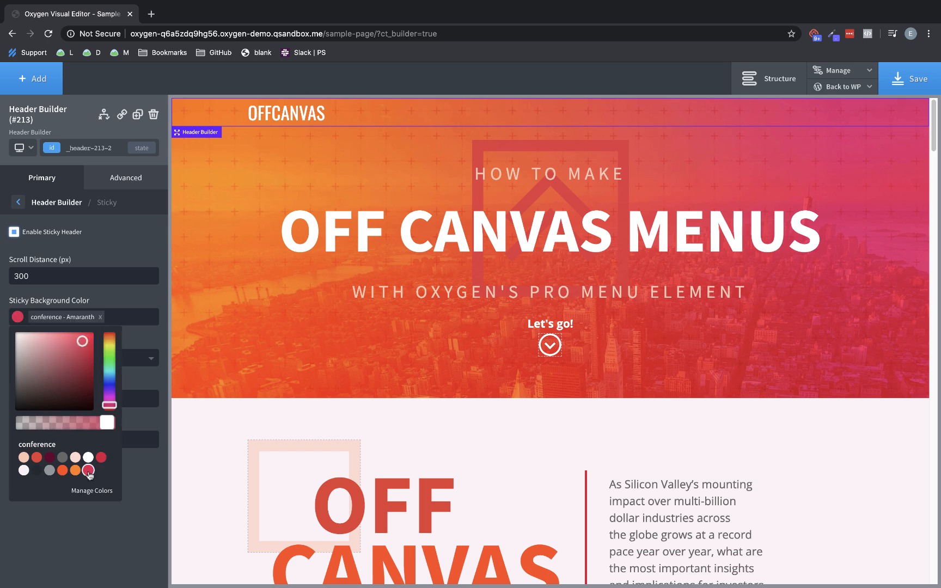
{"action": "left_click", "coordinate": [130, 472]}
{"action": "scroll", "coordinate": [445, 348], "scroll_direction": "down", "scroll_amount": 2}
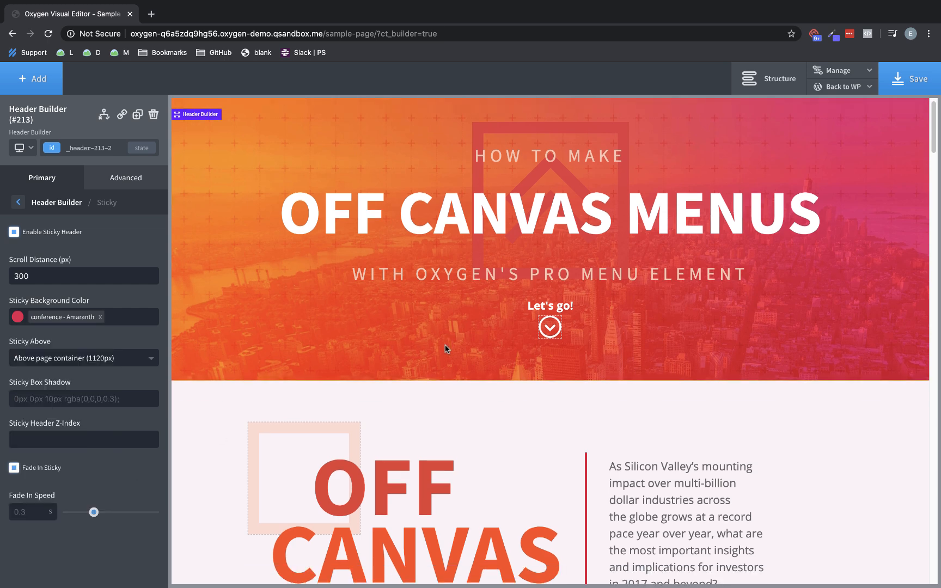
{"action": "scroll", "coordinate": [446, 349], "scroll_direction": "down", "scroll_amount": 5}
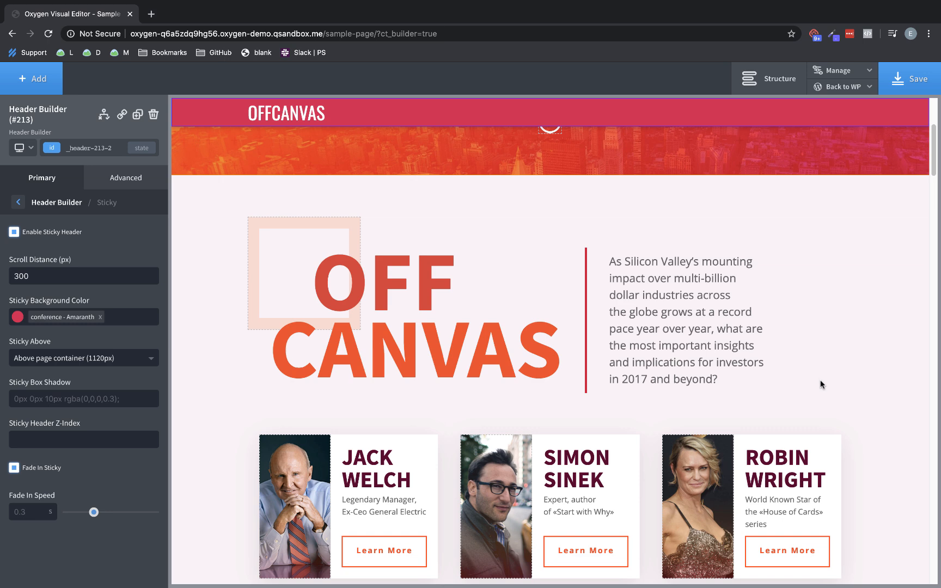
{"action": "scroll", "coordinate": [822, 383], "scroll_direction": "up", "scroll_amount": 5}
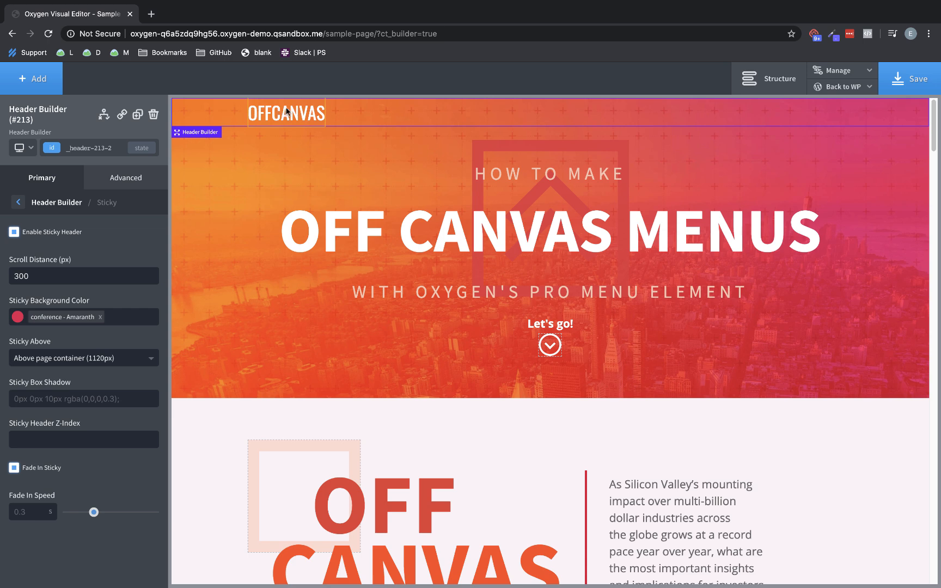
Step: Add a Pro Menu to the header's Row Right and set its Mobile Menu / Toggle Below option to Always
{"action": "left_click", "coordinate": [24, 80]}
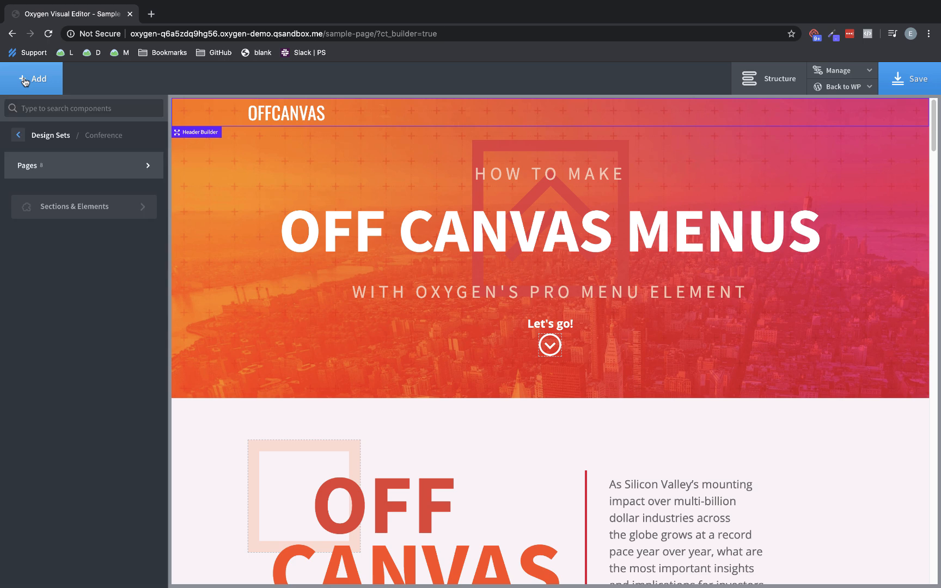
{"action": "type", "text": "pro"}
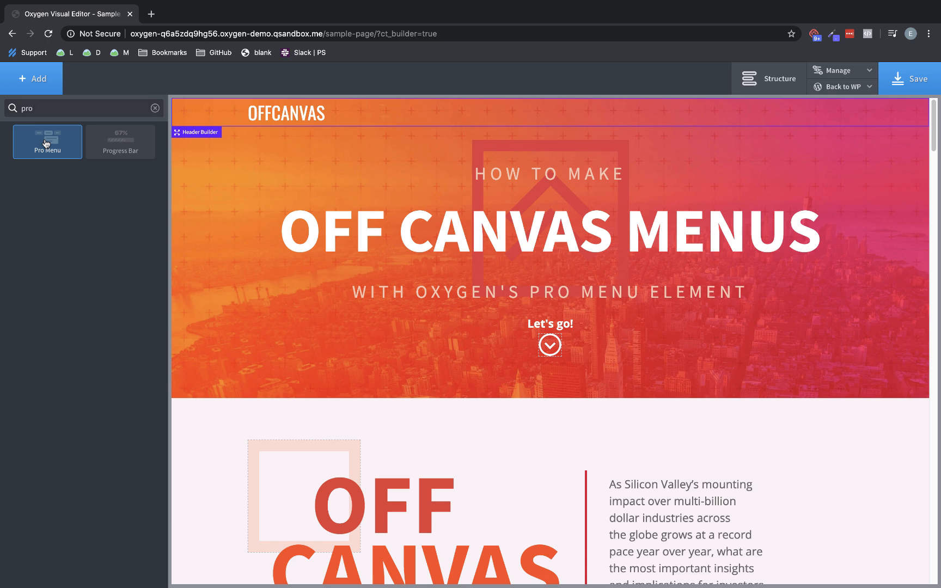
{"action": "left_click", "coordinate": [46, 143]}
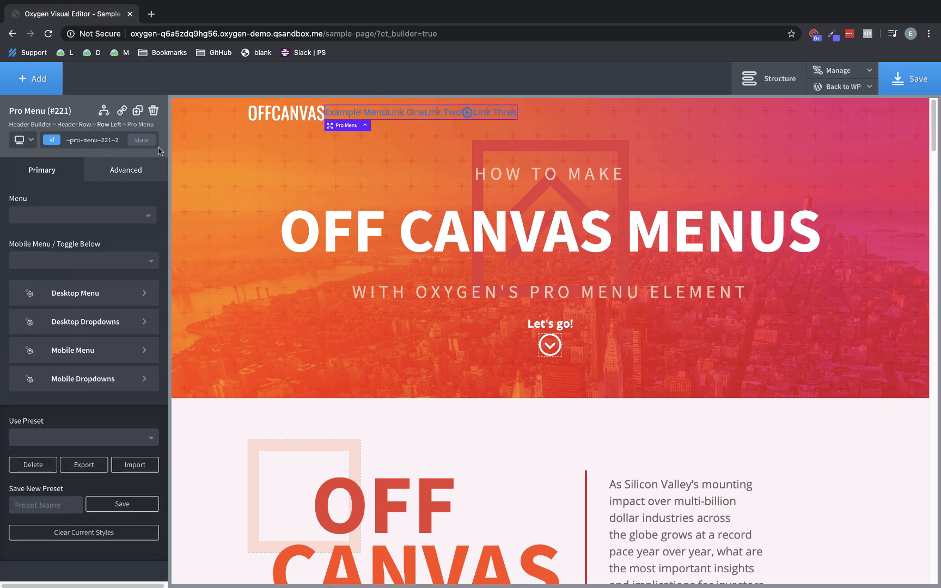
{"action": "left_click_drag", "start_coordinate": [817, 113], "coordinate": [873, 117]}
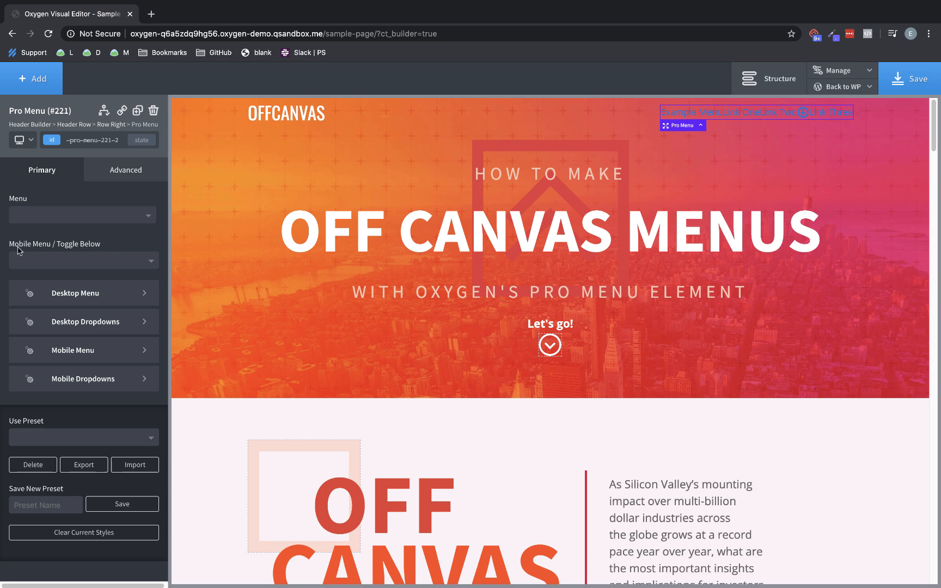
{"action": "left_click", "coordinate": [124, 260]}
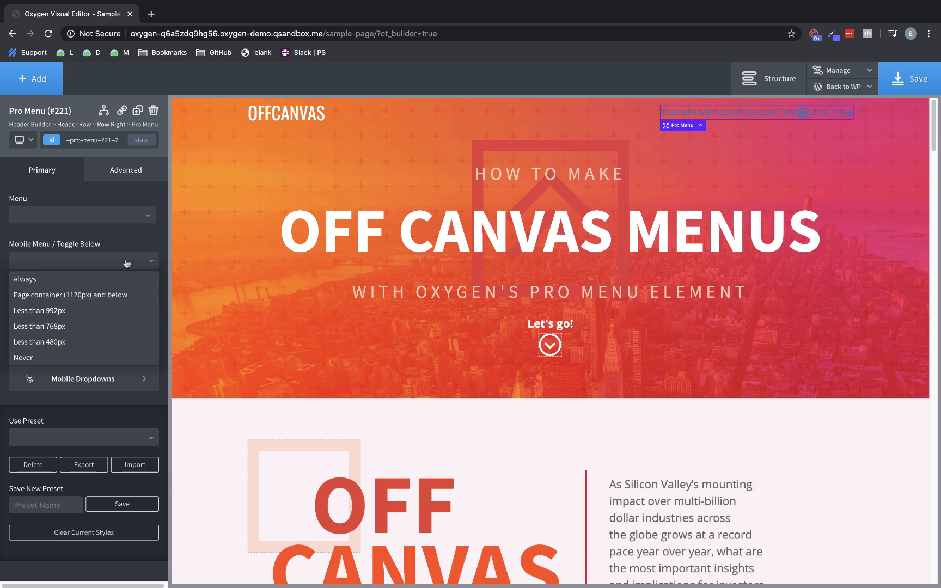
{"action": "left_click", "coordinate": [92, 278]}
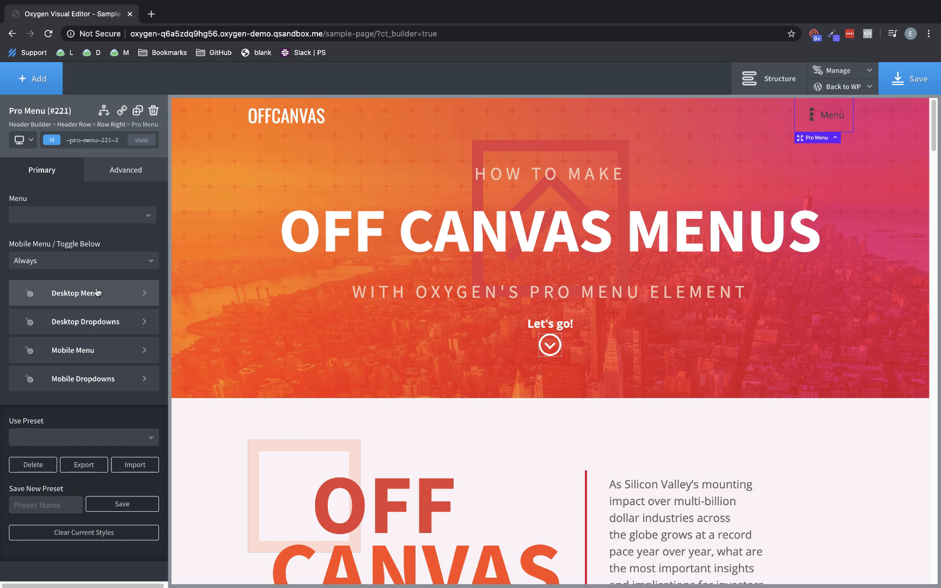
Step: Set the mobile menu's open icon to the Font Awesome bars icon with three horizontal lines
{"action": "left_click", "coordinate": [131, 352]}
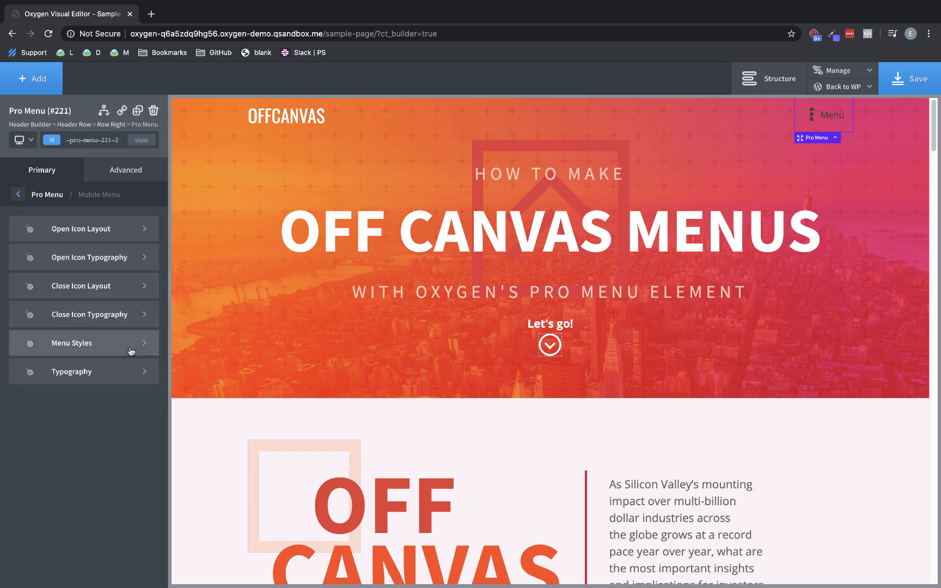
{"action": "left_click", "coordinate": [96, 235]}
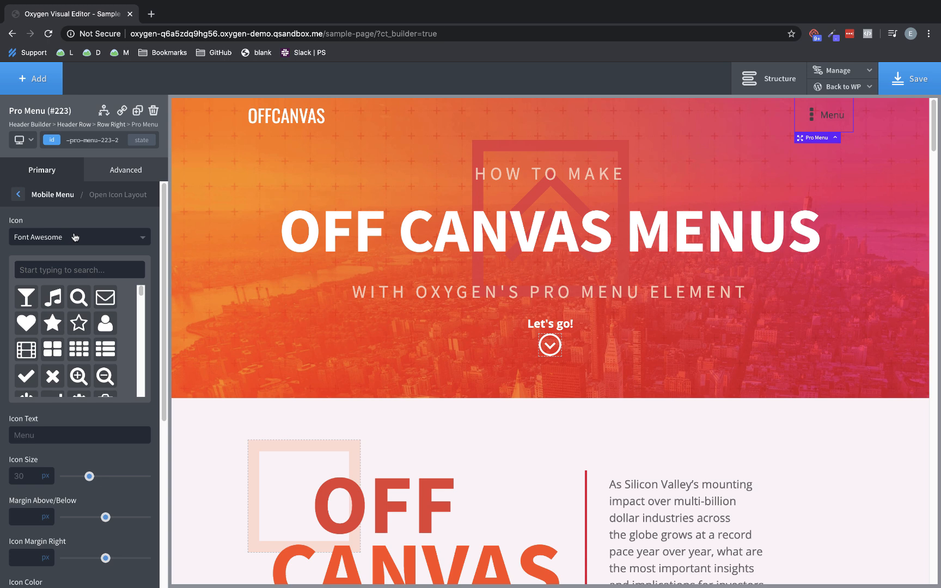
{"action": "left_click", "coordinate": [73, 240]}
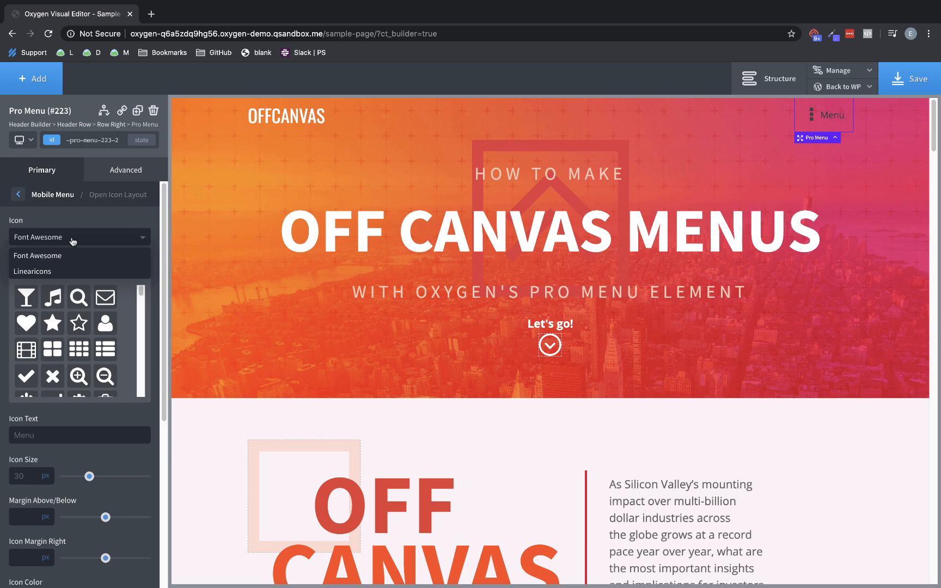
{"action": "left_click", "coordinate": [72, 240]}
{"action": "scroll", "coordinate": [113, 346], "scroll_direction": "down", "scroll_amount": 3}
{"action": "scroll", "coordinate": [112, 346], "scroll_direction": "down", "scroll_amount": 3}
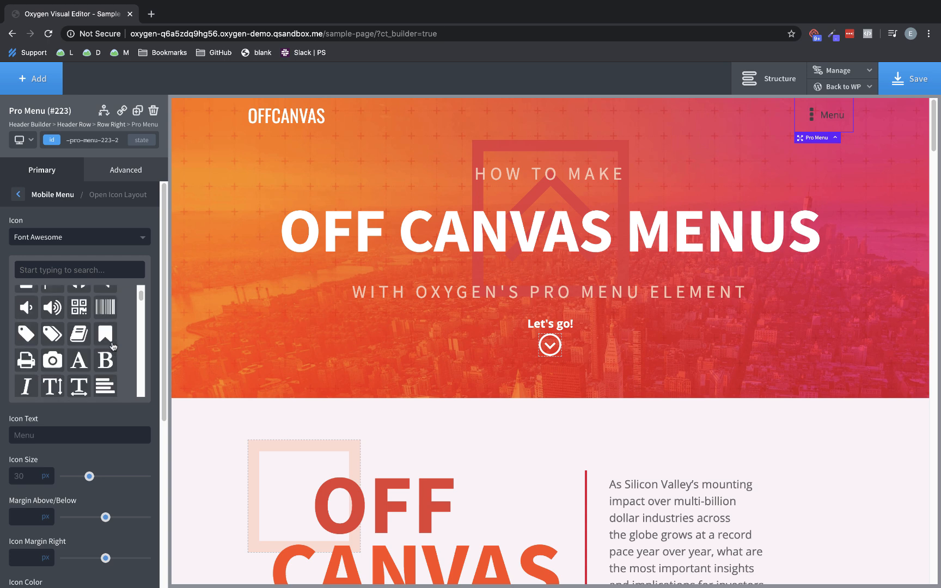
{"action": "scroll", "coordinate": [112, 346], "scroll_direction": "down", "scroll_amount": 5}
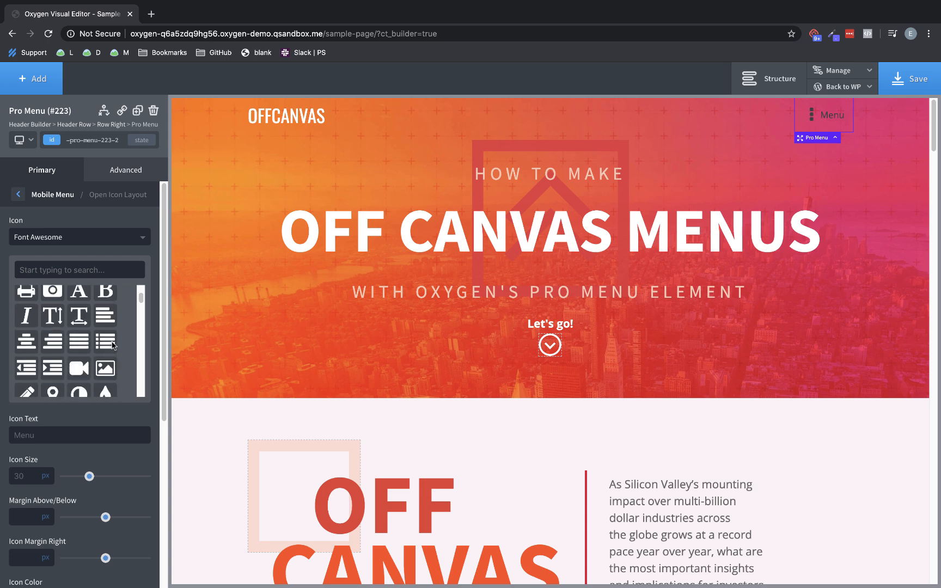
{"action": "scroll", "coordinate": [113, 346], "scroll_direction": "down", "scroll_amount": 5}
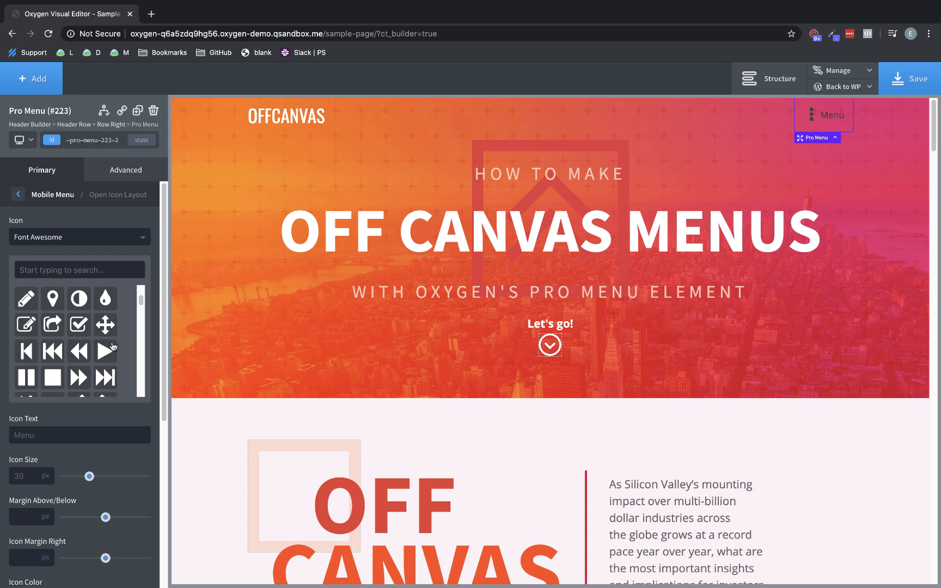
{"action": "scroll", "coordinate": [112, 344], "scroll_direction": "down", "scroll_amount": 4}
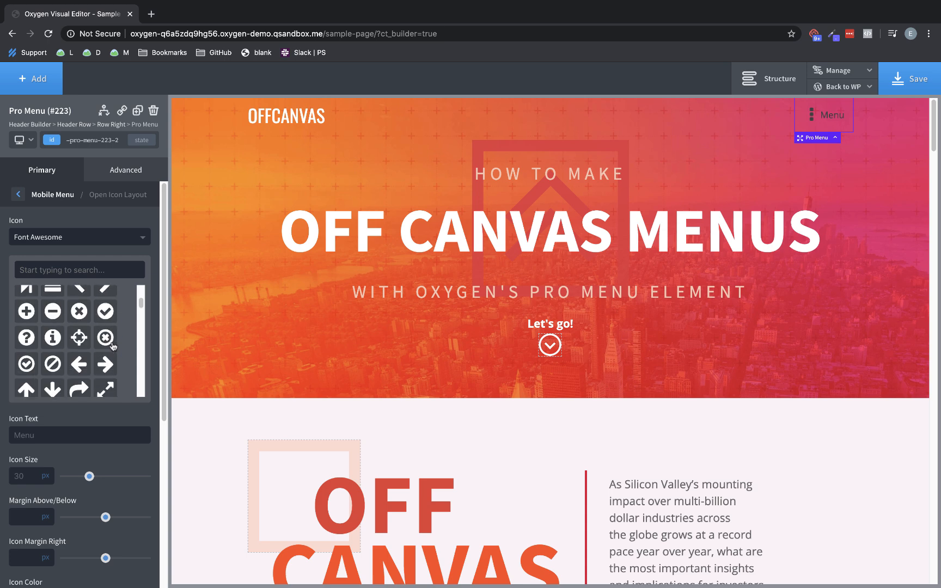
{"action": "scroll", "coordinate": [112, 346], "scroll_direction": "down", "scroll_amount": 4}
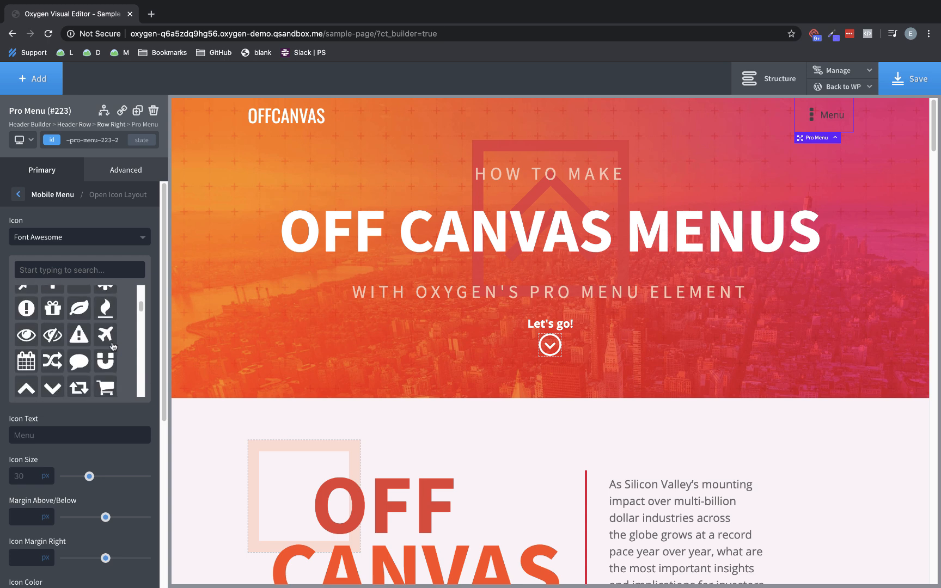
{"action": "scroll", "coordinate": [112, 346], "scroll_direction": "down", "scroll_amount": 7}
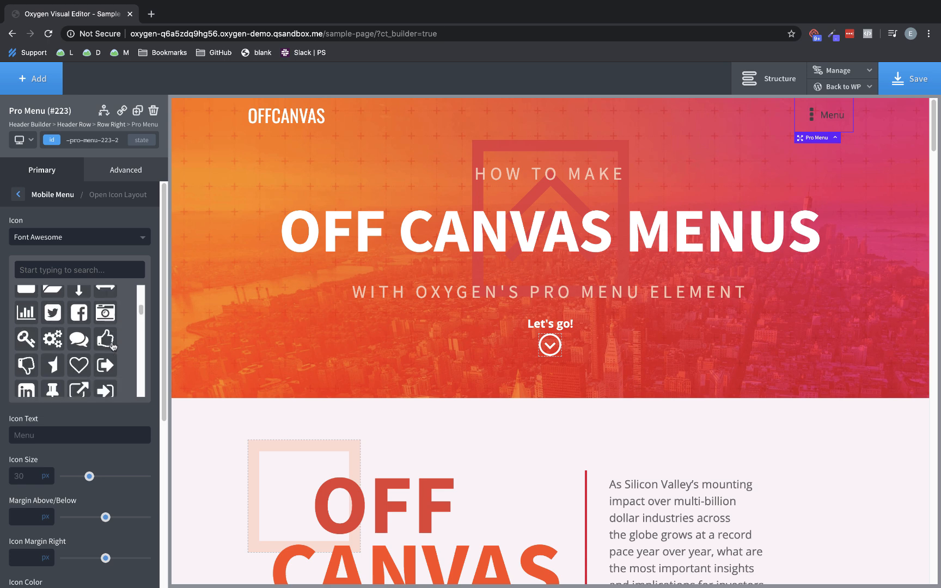
{"action": "scroll", "coordinate": [112, 346], "scroll_direction": "down", "scroll_amount": 8}
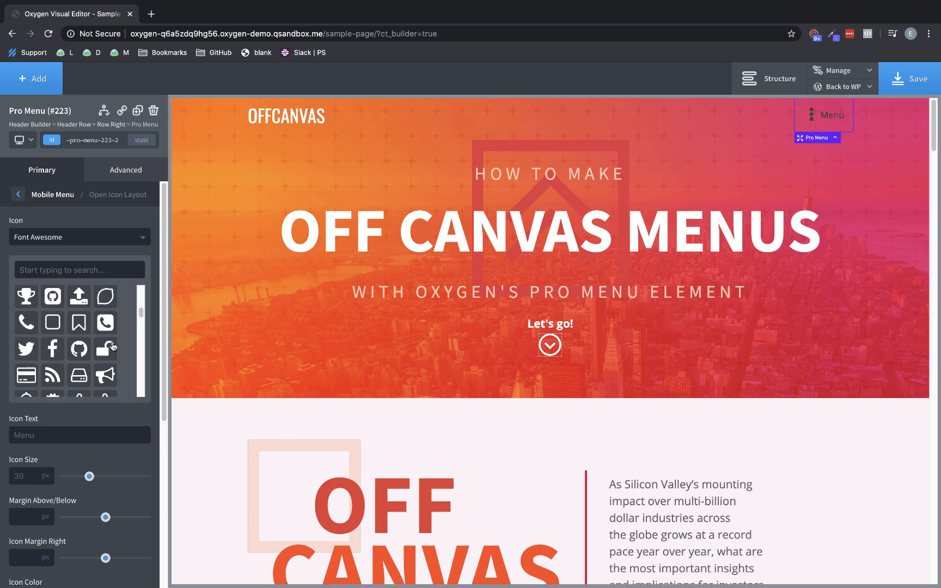
{"action": "scroll", "coordinate": [113, 346], "scroll_direction": "down", "scroll_amount": 1}
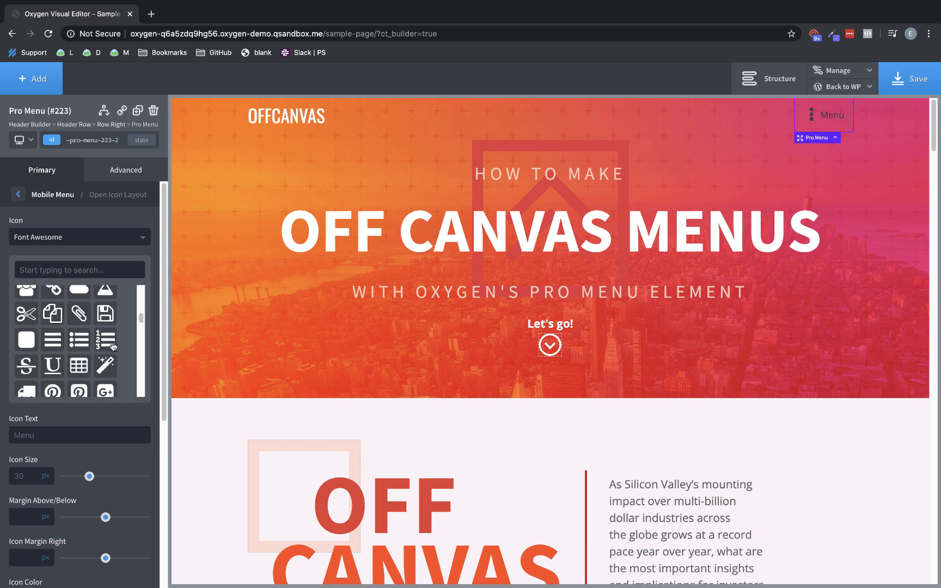
{"action": "left_click", "coordinate": [52, 339]}
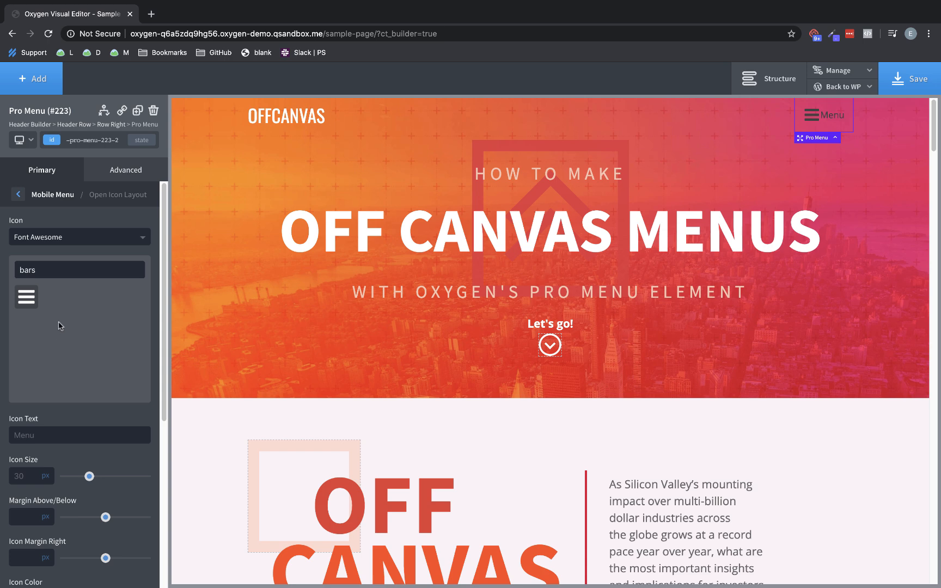
Step: Set the mobile menu open icon's text to Open and its icon size to 32 px
{"action": "scroll", "coordinate": [90, 362], "scroll_direction": "down", "scroll_amount": 2}
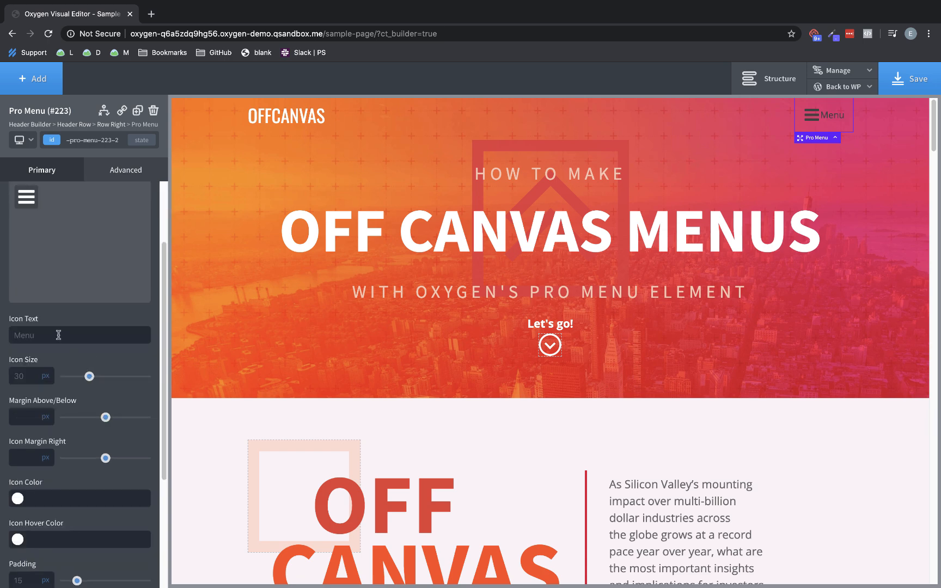
{"action": "left_click_drag", "start_coordinate": [58, 335], "coordinate": [9, 339]}
{"action": "type", "text": "Open"}
{"action": "scroll", "coordinate": [60, 337], "scroll_direction": "down", "scroll_amount": 2}
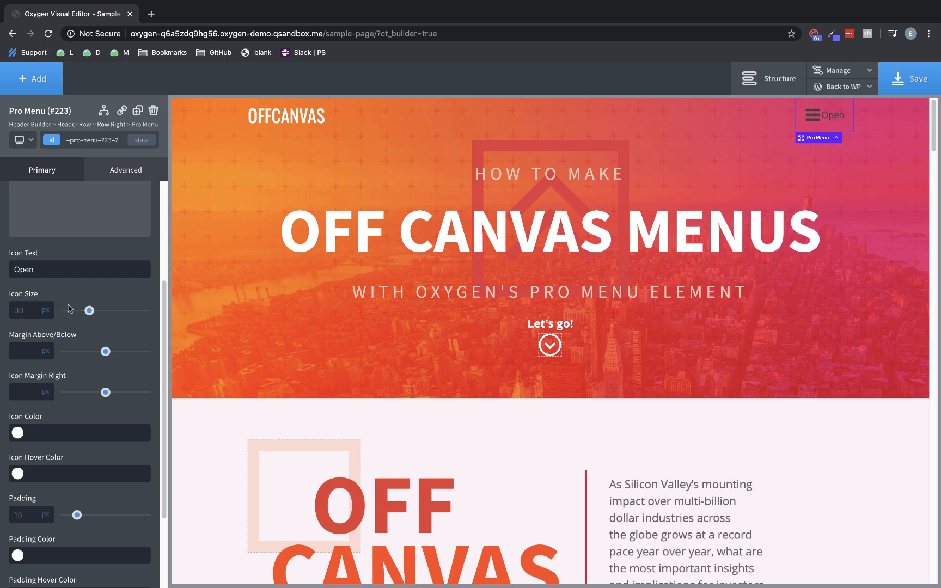
{"action": "left_click", "coordinate": [31, 310]}
{"action": "type", "text": "32"}
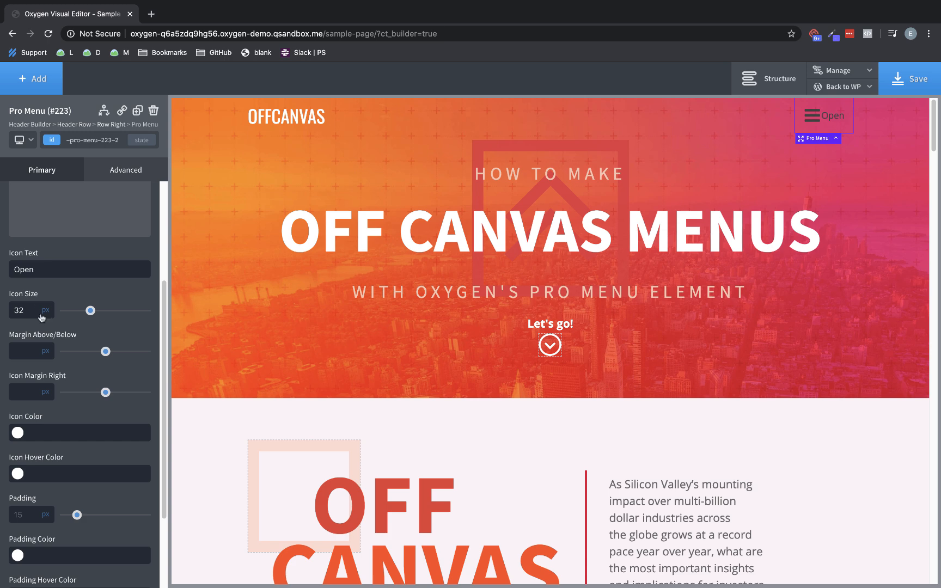
Step: Set the open icon's Icon Margin Right to 16 px
{"action": "scroll", "coordinate": [104, 330], "scroll_direction": "down", "scroll_amount": 1}
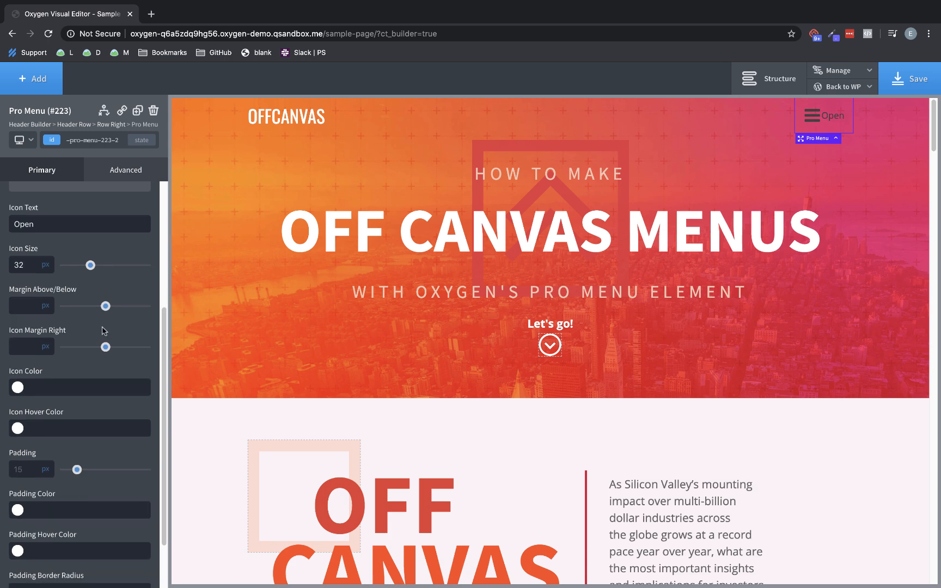
{"action": "left_click", "coordinate": [30, 348]}
{"action": "type", "text": "16"}
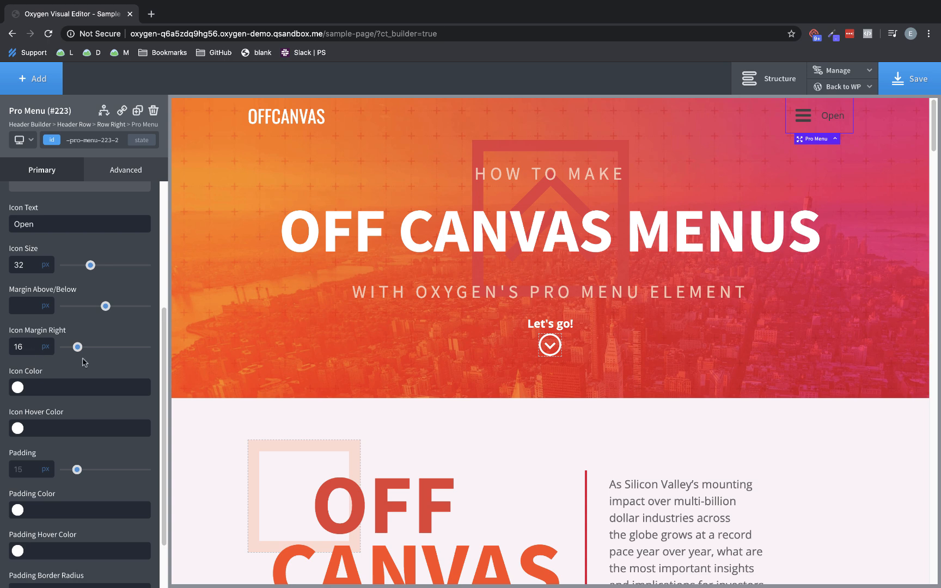
Step: Set the open icon's Padding Color to the conference White
{"action": "scroll", "coordinate": [107, 375], "scroll_direction": "down", "scroll_amount": 2}
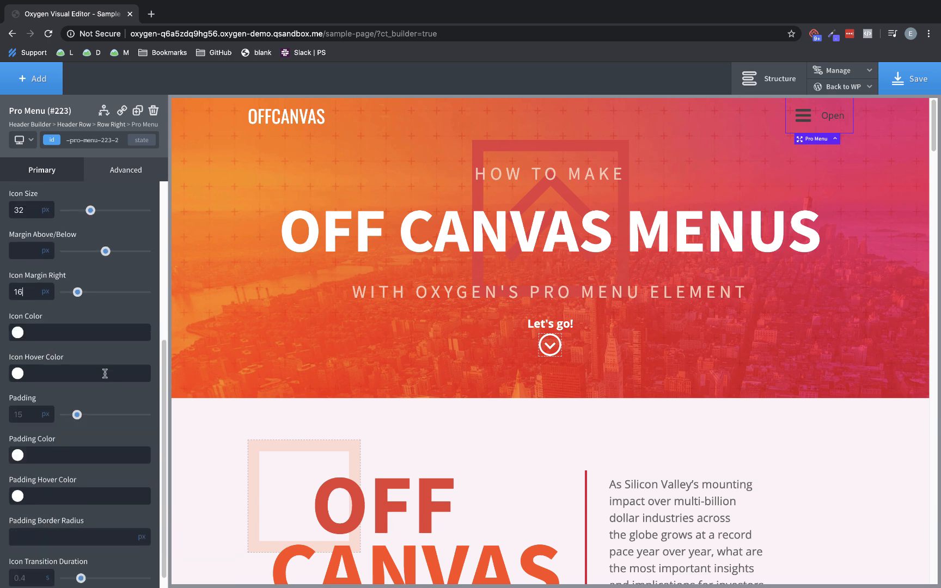
{"action": "scroll", "coordinate": [105, 373], "scroll_direction": "down", "scroll_amount": 1}
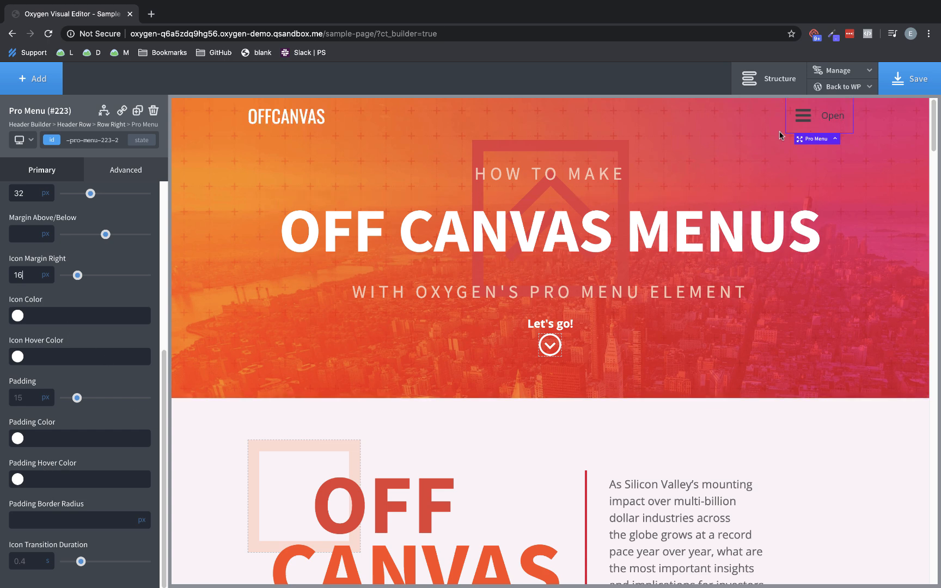
{"action": "left_click", "coordinate": [20, 440]}
{"action": "left_click", "coordinate": [89, 578]}
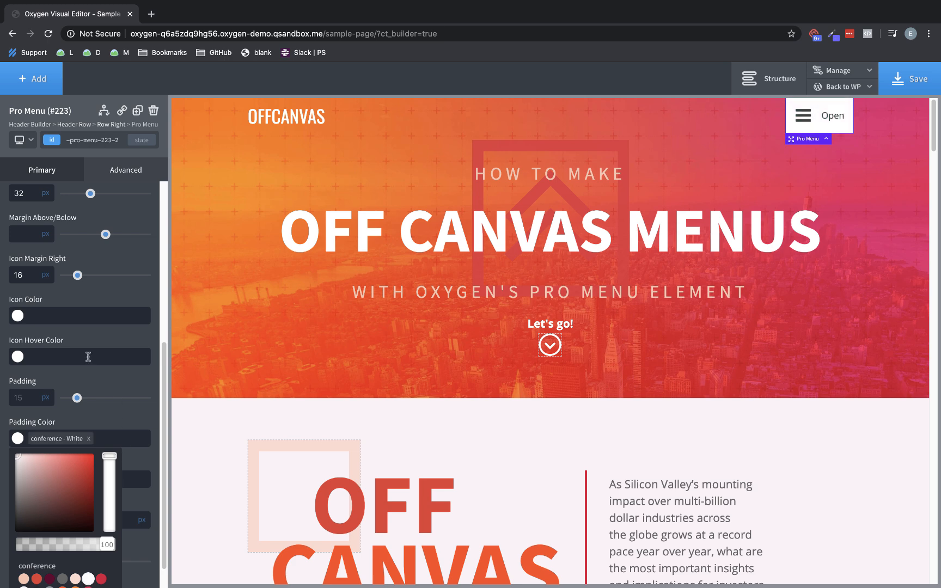
Step: Set the open icon's Icon Color to the conference Amaranth
{"action": "left_click", "coordinate": [18, 316]}
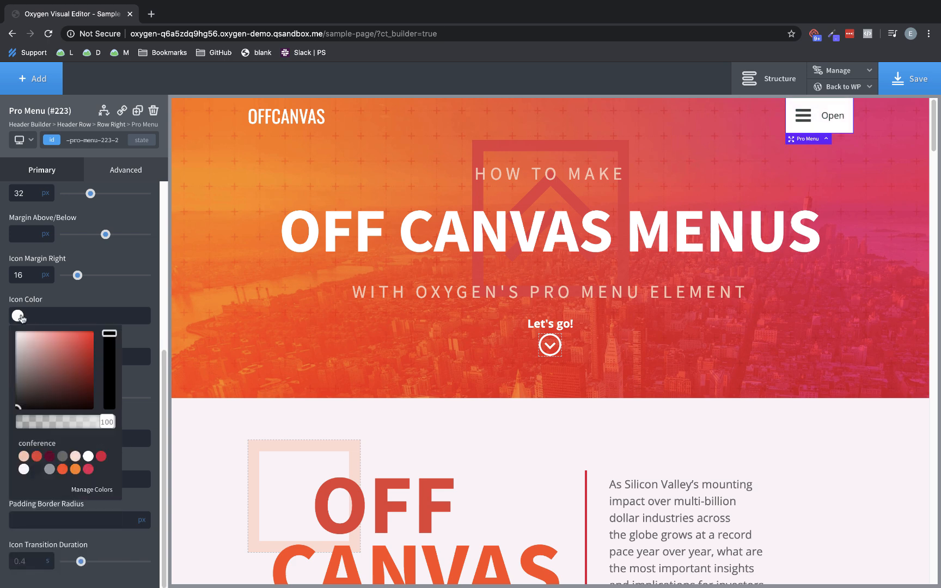
{"action": "left_click", "coordinate": [89, 469]}
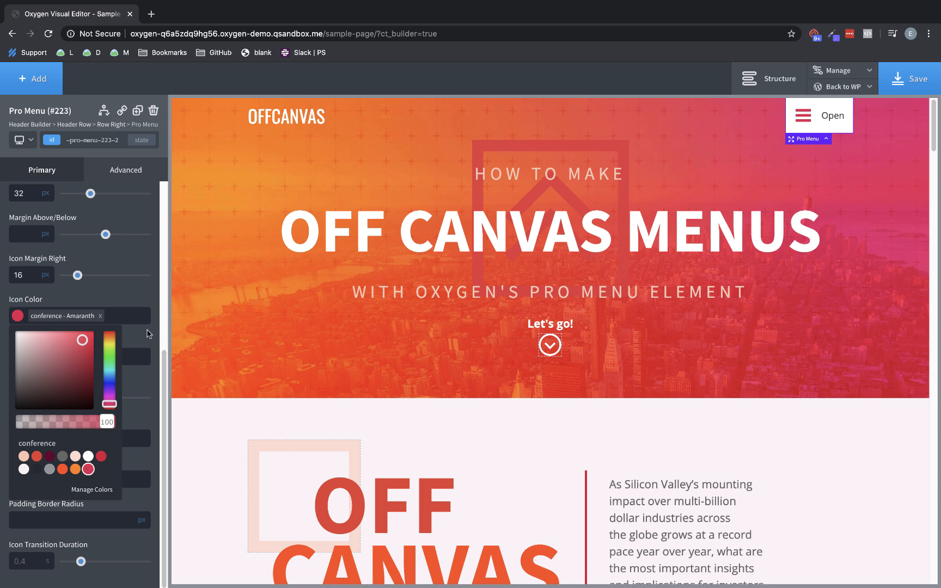
{"action": "left_click", "coordinate": [145, 334]}
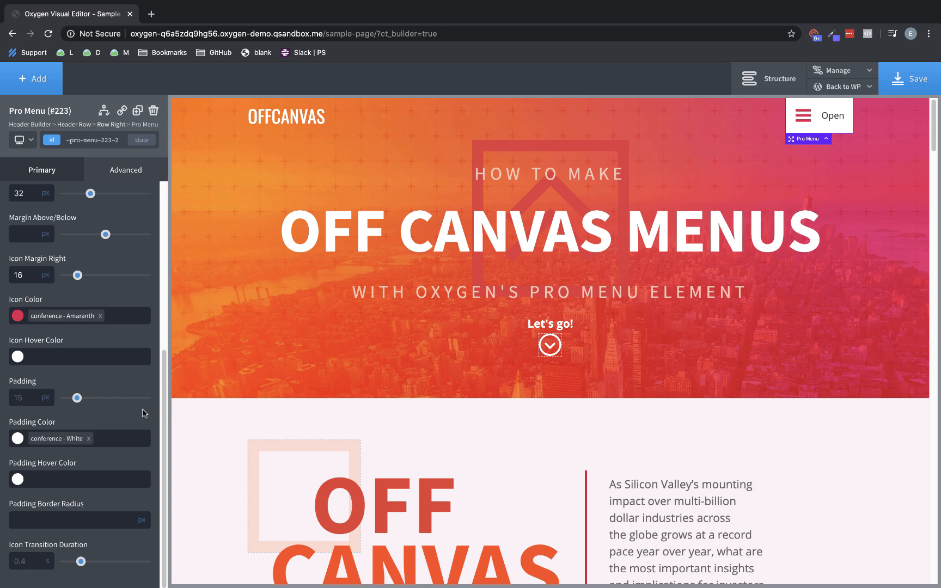
Step: Set the font family of the mobile menu's open icon text to Oswald in its typography settings
{"action": "scroll", "coordinate": [56, 435], "scroll_direction": "up", "scroll_amount": 5}
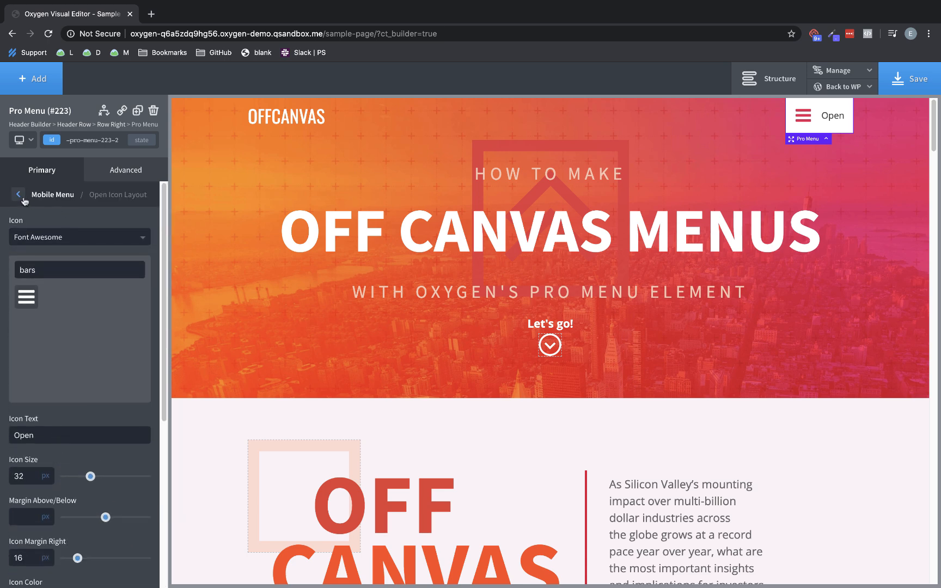
{"action": "left_click", "coordinate": [19, 195]}
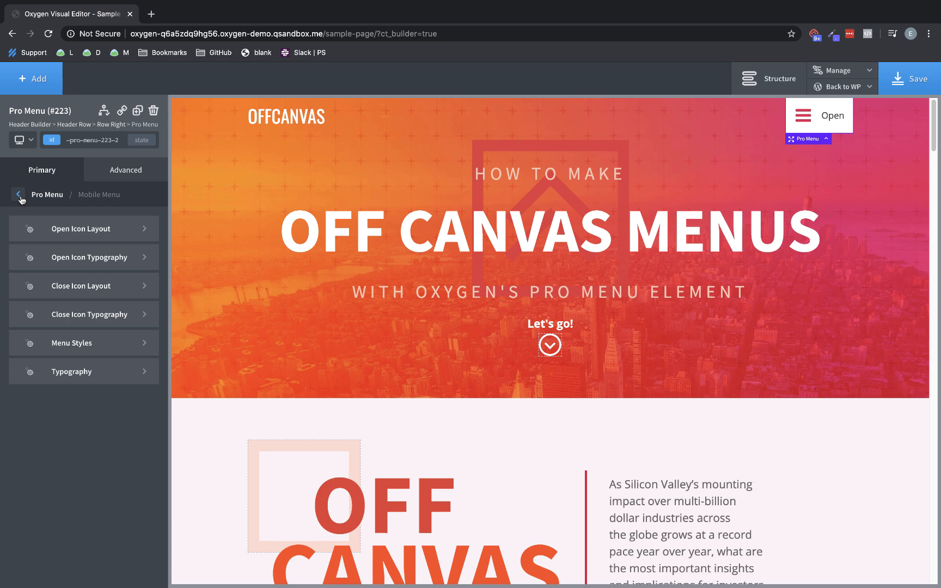
{"action": "left_click", "coordinate": [70, 255]}
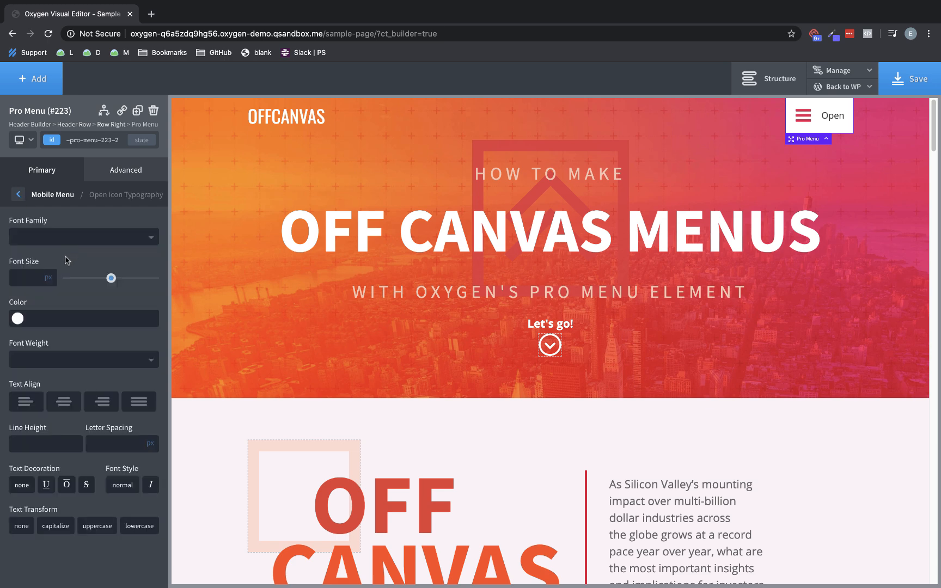
{"action": "left_click", "coordinate": [69, 244]}
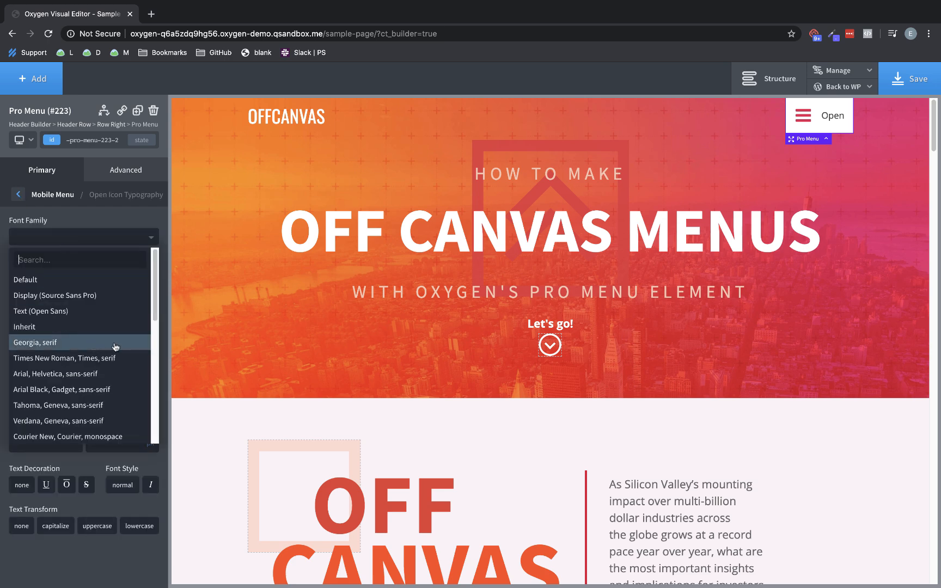
{"action": "scroll", "coordinate": [115, 347], "scroll_direction": "down", "scroll_amount": 4}
{"action": "scroll", "coordinate": [116, 347], "scroll_direction": "down", "scroll_amount": 3}
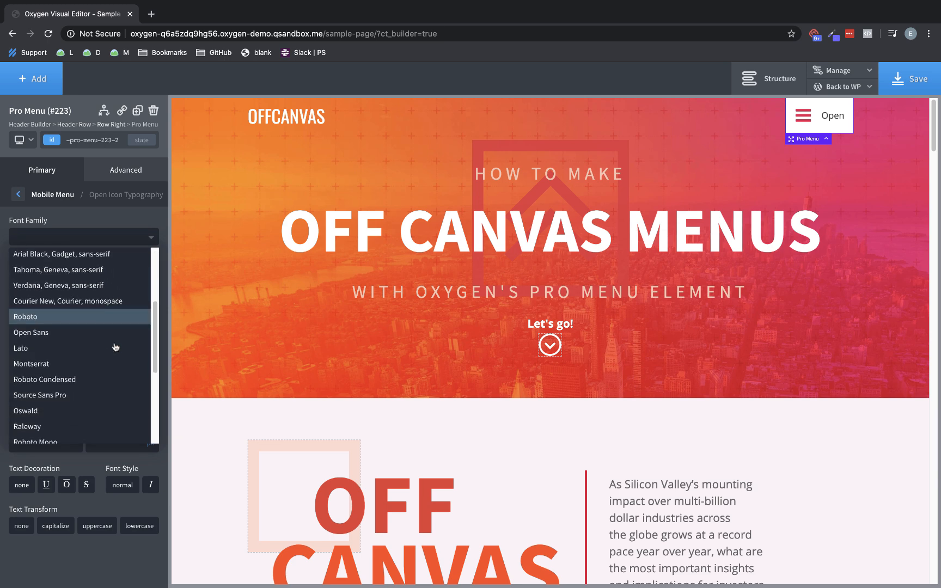
{"action": "left_click", "coordinate": [70, 332]}
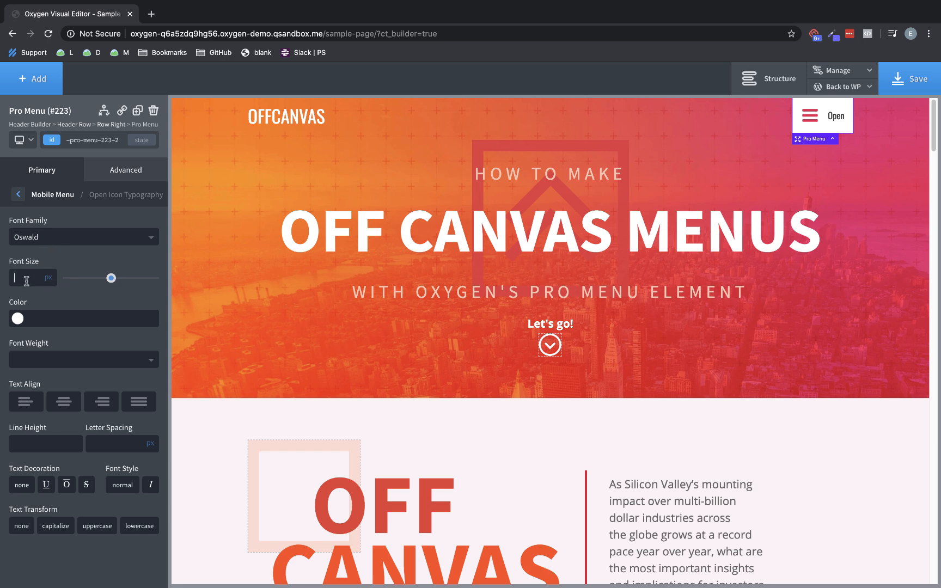
Step: Set the open icon text's font size to 18 px
{"action": "left_click_drag", "start_coordinate": [111, 278], "coordinate": [86, 287]}
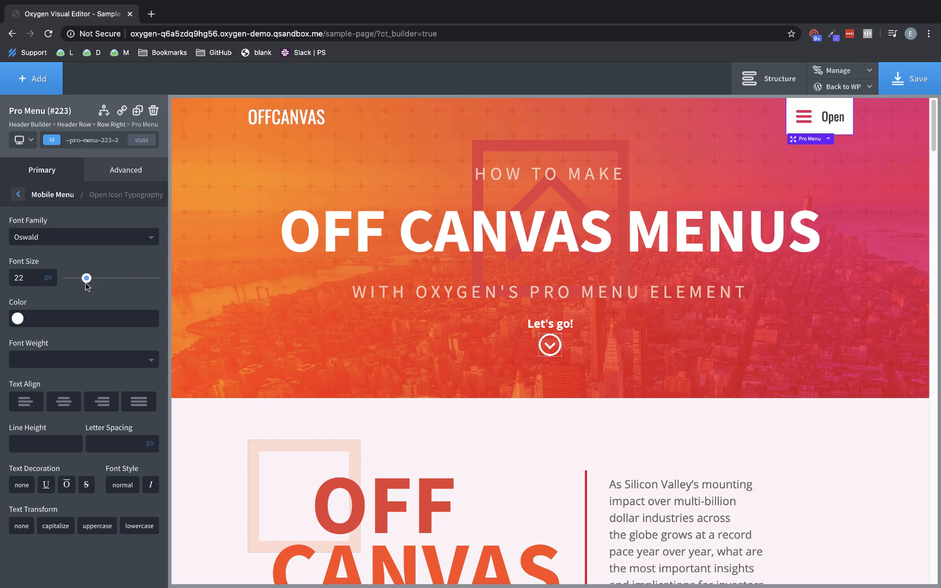
{"action": "double_click", "coordinate": [30, 278]}
{"action": "type", "text": "18"}
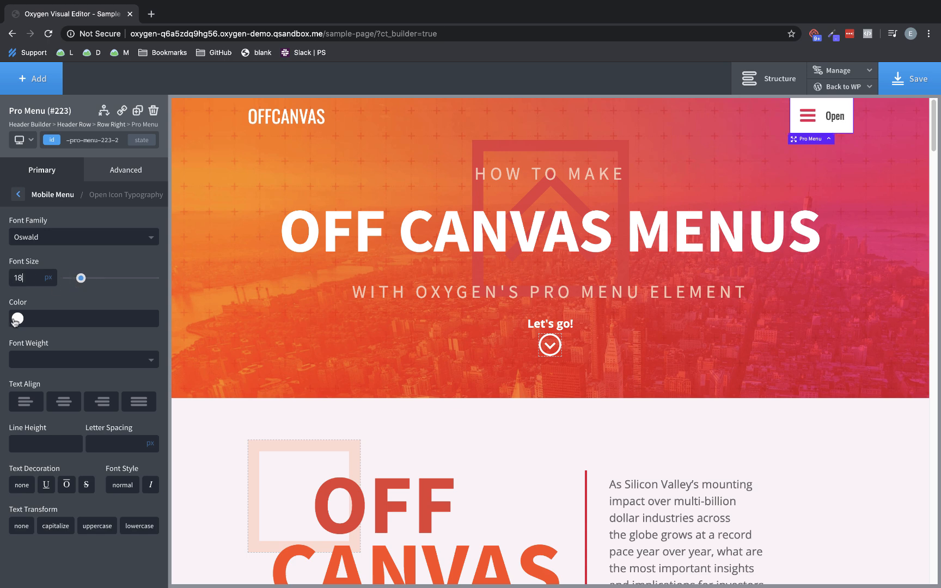
Step: Set the open icon text's color to the conference Amaranth
{"action": "left_click", "coordinate": [18, 318]}
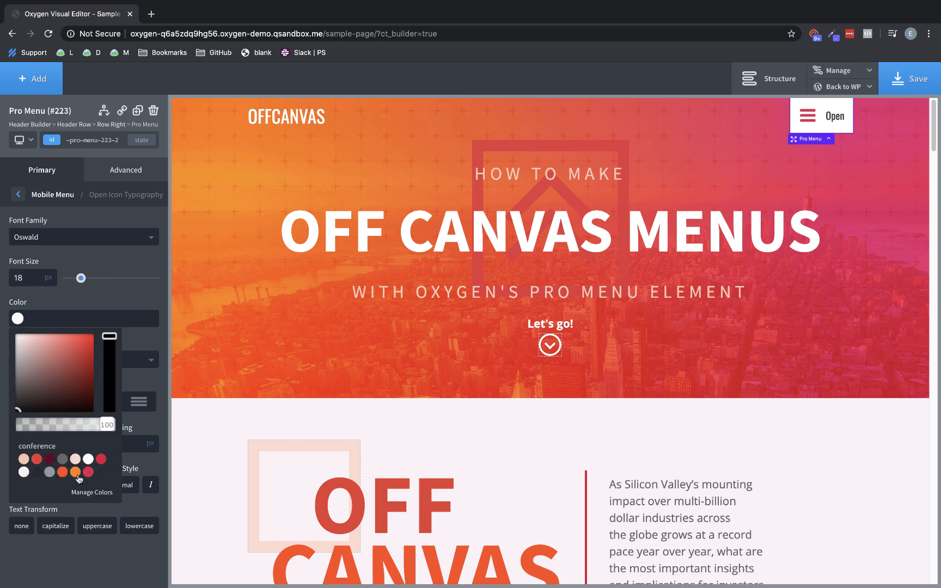
{"action": "left_click", "coordinate": [77, 473]}
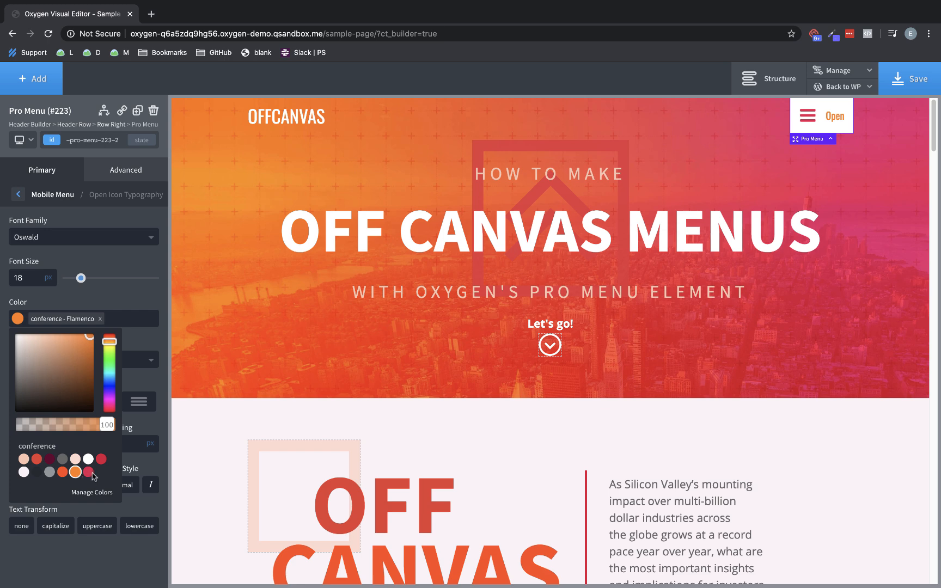
{"action": "left_click", "coordinate": [89, 473]}
{"action": "left_click", "coordinate": [146, 295]}
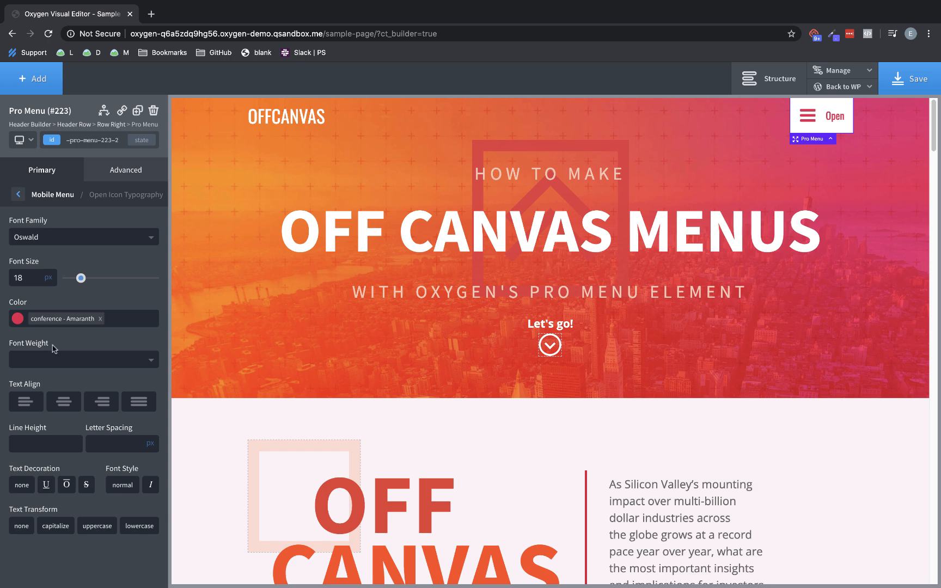
Step: Save the page and test the mobile menu in the preview by opening and closing it
{"action": "left_click", "coordinate": [917, 80]}
{"action": "left_click", "coordinate": [825, 124]}
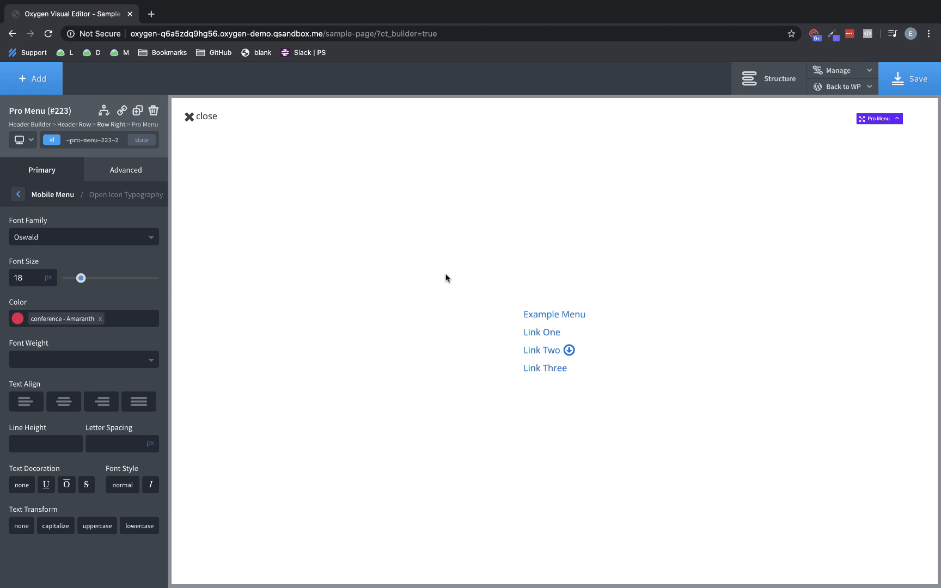
{"action": "left_click", "coordinate": [190, 116]}
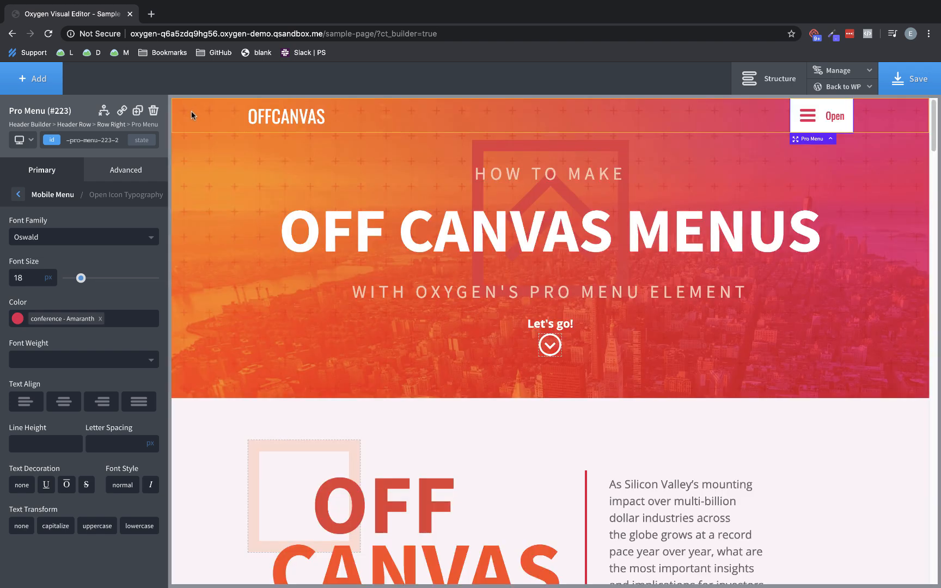
Step: Enable Off Canvas in the mobile menu's style settings and open the menu in the preview
{"action": "left_click", "coordinate": [19, 196]}
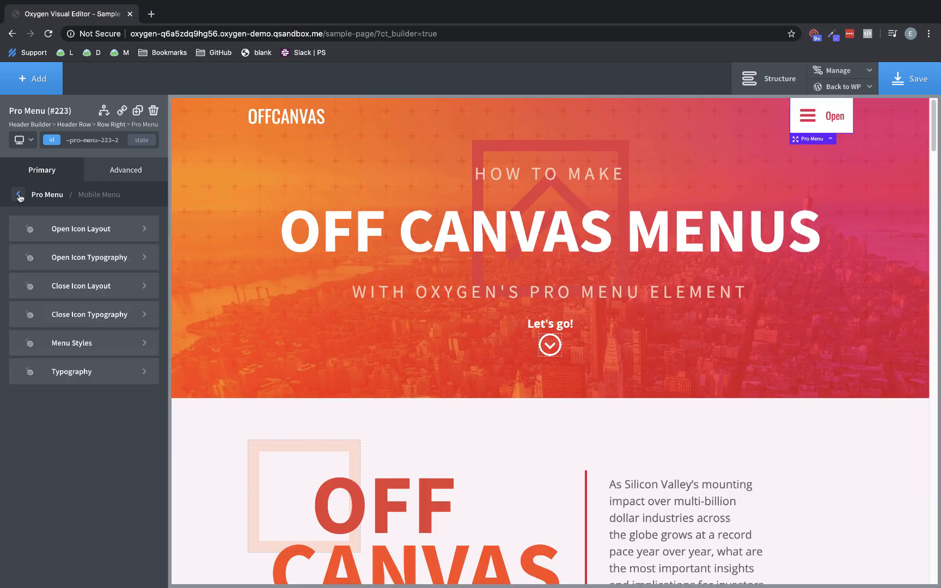
{"action": "left_click", "coordinate": [101, 354]}
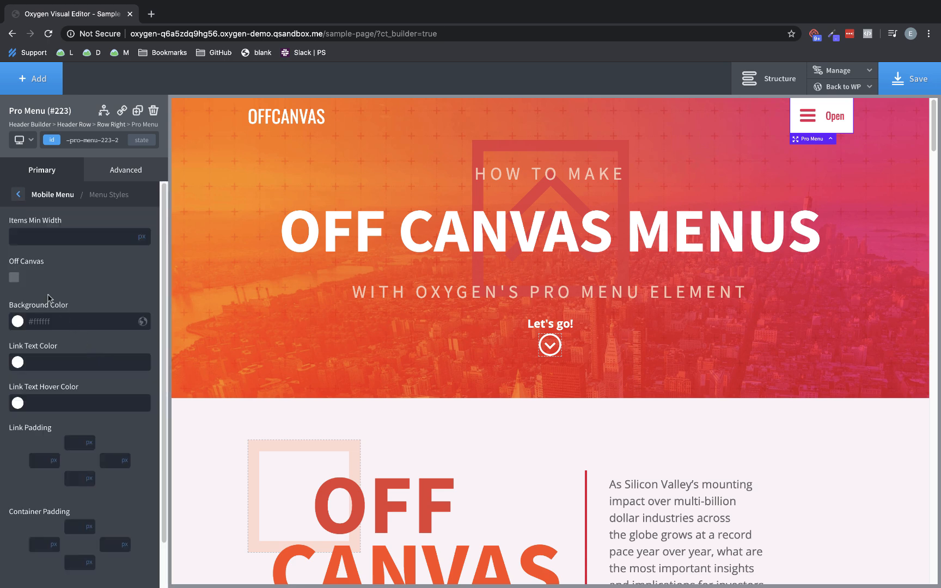
{"action": "left_click", "coordinate": [15, 277]}
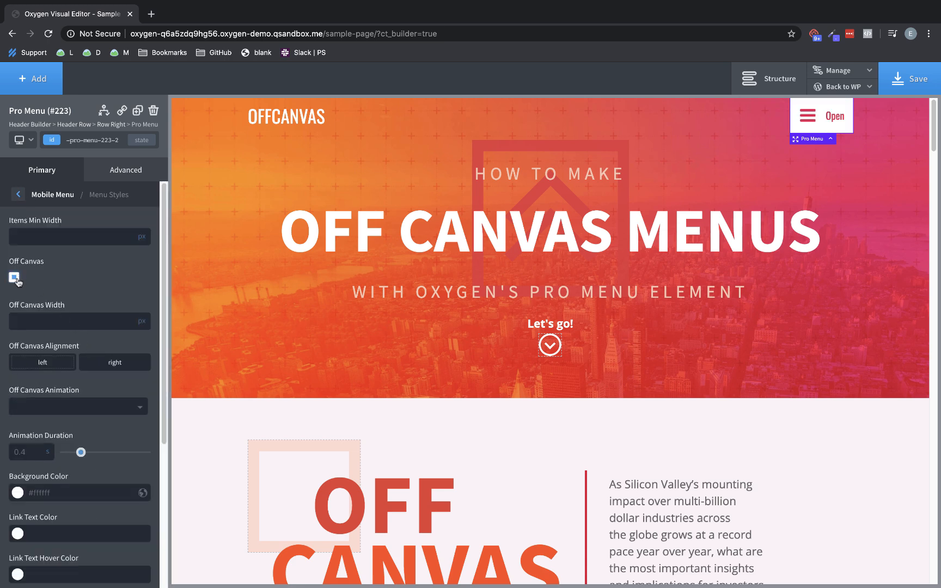
{"action": "left_click", "coordinate": [823, 116]}
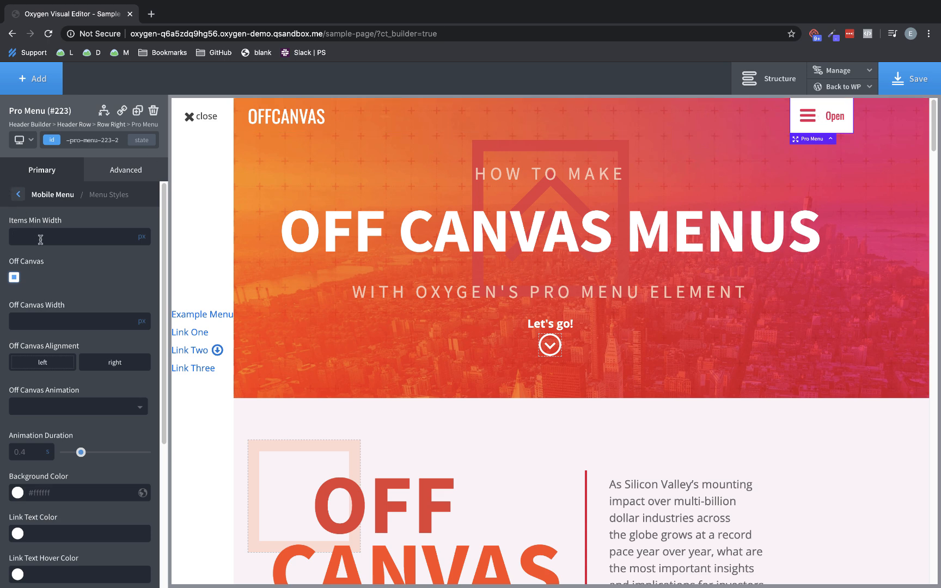
{"action": "type", "text": "300"}
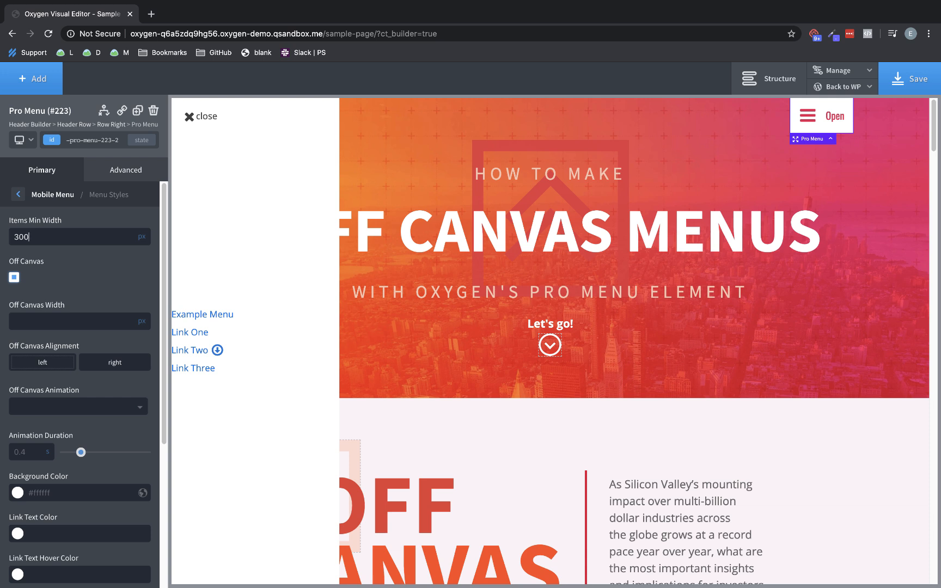
{"action": "key", "text": "BackSpace"}
{"action": "key", "text": "BackSpace"}
{"action": "key", "text": "BackSpace"}
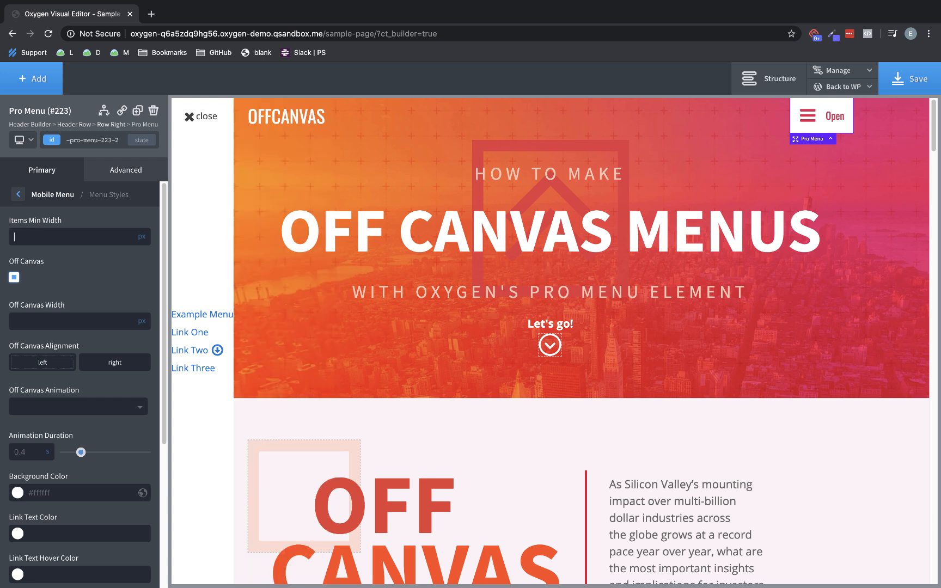
Step: Set the mobile menu's Items Min Width to 80 %
{"action": "left_click", "coordinate": [143, 238]}
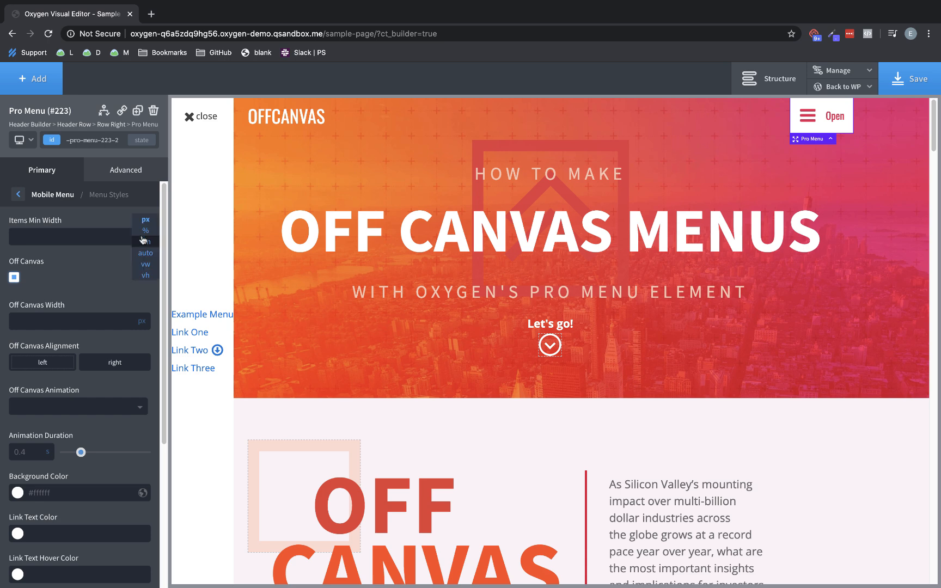
{"action": "left_click", "coordinate": [145, 230]}
{"action": "type", "text": "80"}
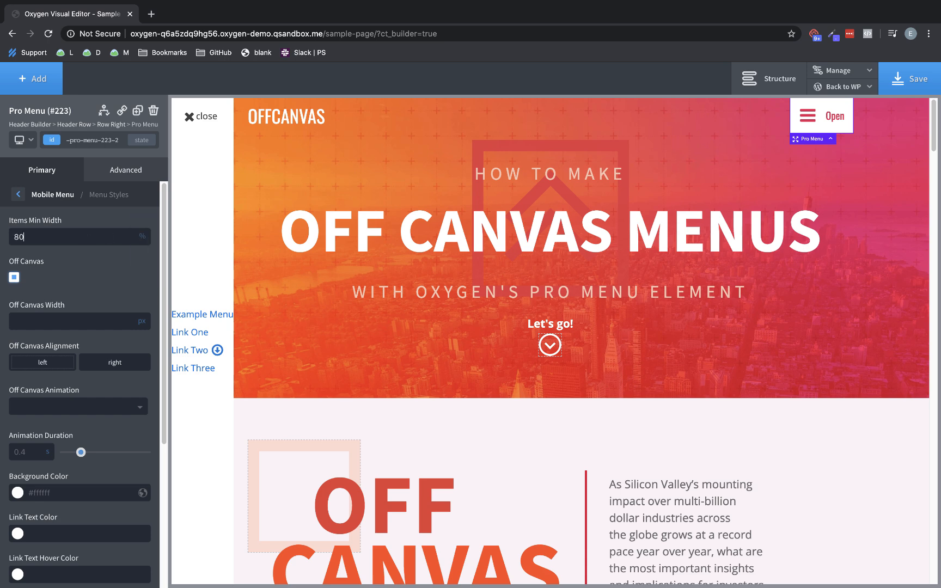
Step: Set the Off Canvas Width to 300 px and the Off Canvas Alignment to right
{"action": "left_click", "coordinate": [84, 322]}
{"action": "type", "text": "300"}
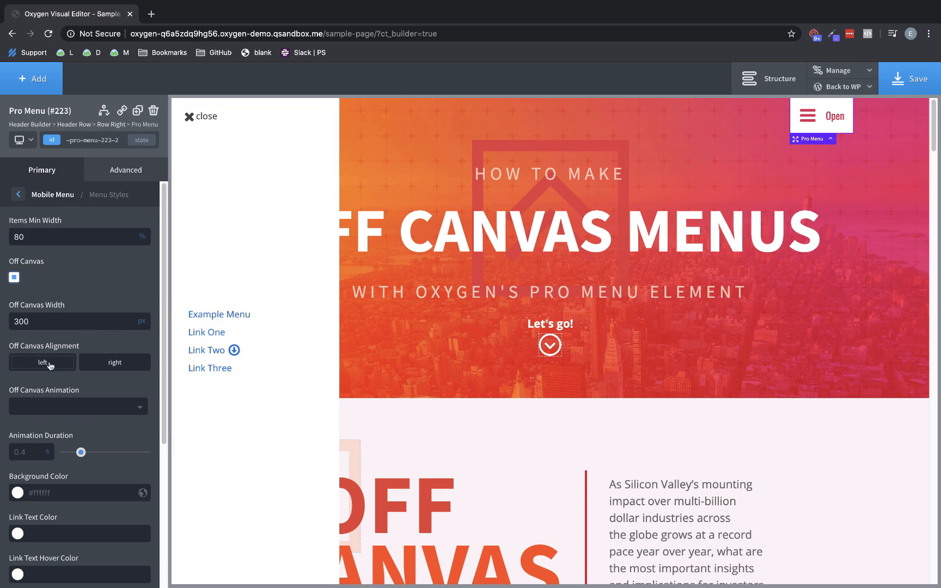
{"action": "left_click", "coordinate": [107, 363]}
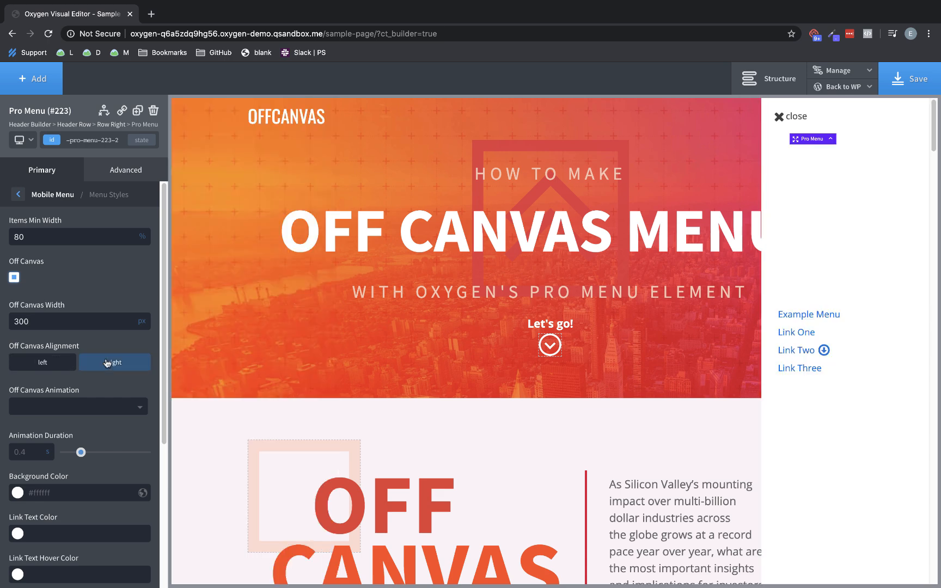
Step: Set the Off Canvas Animation to Slide Left and test it by closing and reopening the menu in the preview
{"action": "scroll", "coordinate": [107, 362], "scroll_direction": "down", "scroll_amount": 2}
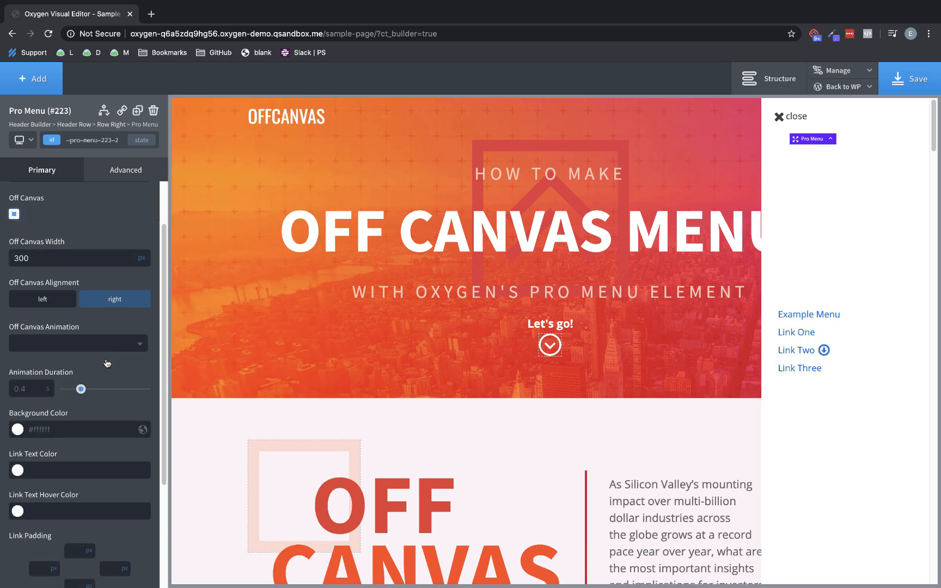
{"action": "scroll", "coordinate": [107, 361], "scroll_direction": "up", "scroll_amount": 2}
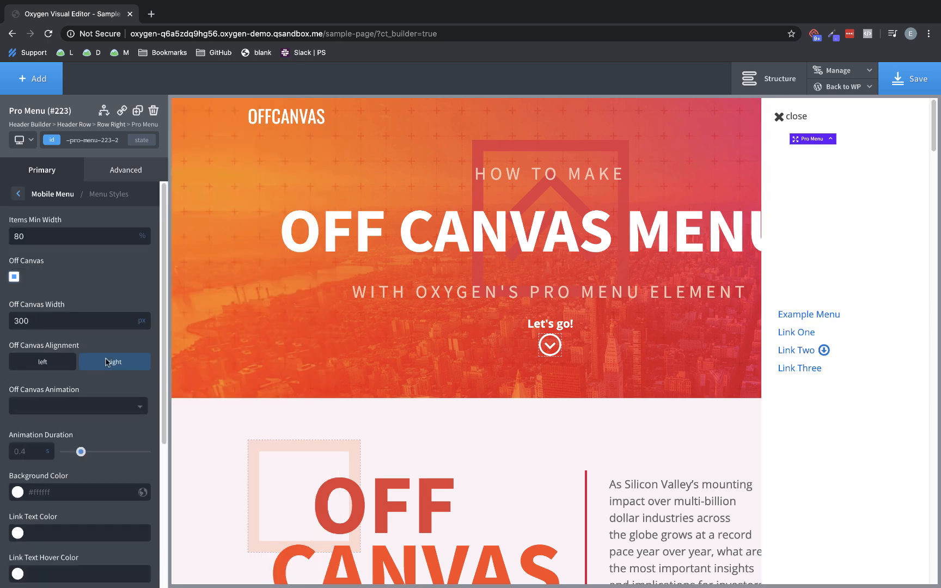
{"action": "left_click", "coordinate": [110, 406]}
{"action": "scroll", "coordinate": [104, 463], "scroll_direction": "down", "scroll_amount": 4}
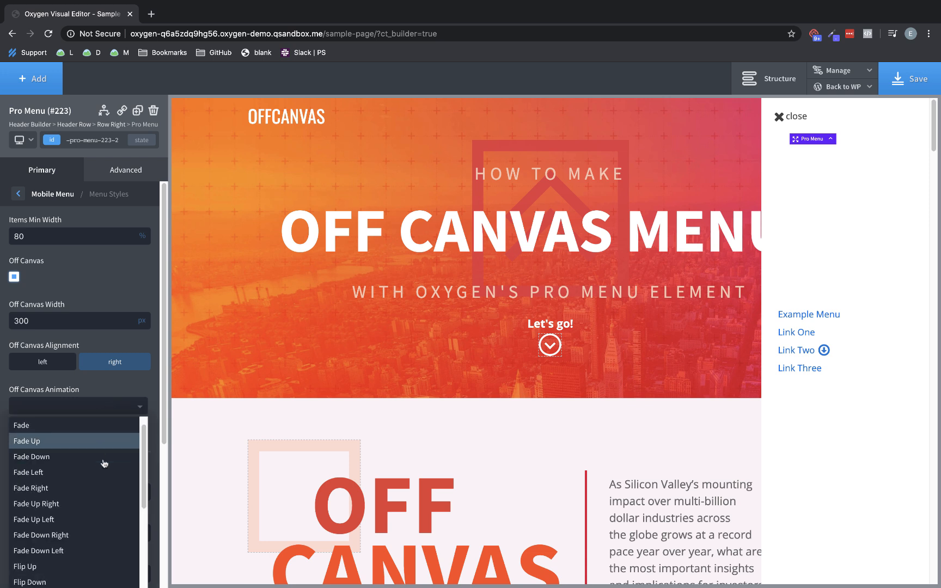
{"action": "scroll", "coordinate": [104, 464], "scroll_direction": "down", "scroll_amount": 3}
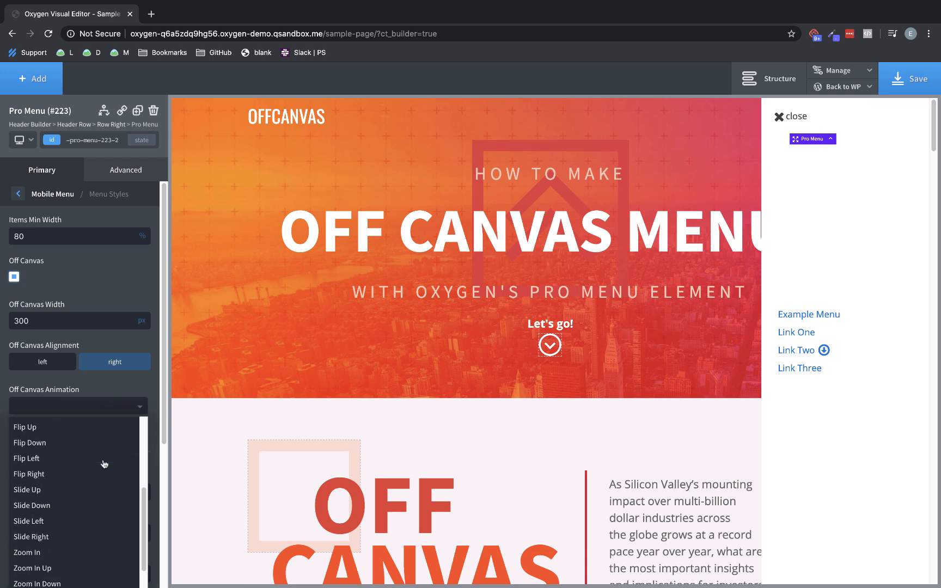
{"action": "left_click", "coordinate": [44, 522]}
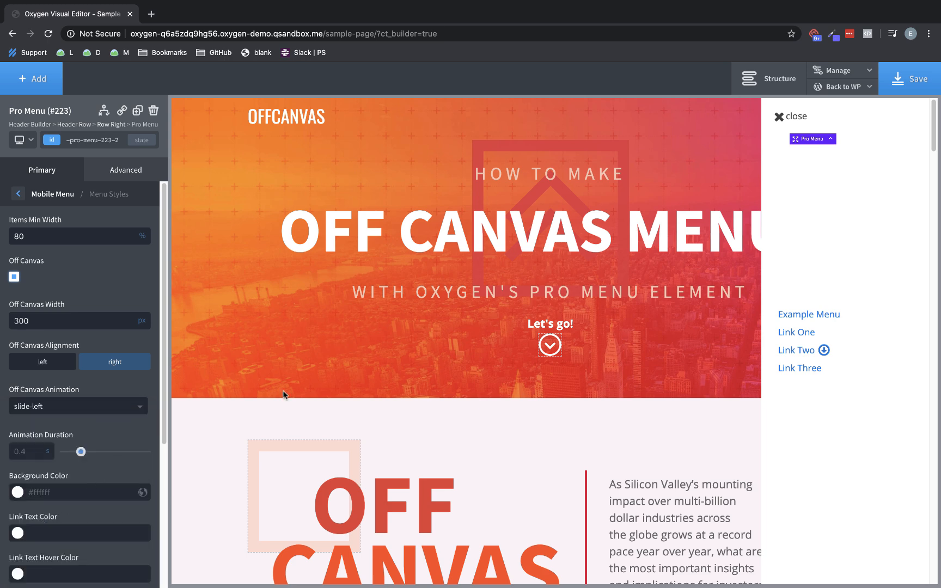
{"action": "left_click", "coordinate": [801, 118]}
{"action": "left_click", "coordinate": [802, 119]}
Step: Set the mobile menu's Link Text Color to the conference Amaranth
{"action": "scroll", "coordinate": [104, 391], "scroll_direction": "down", "scroll_amount": 3}
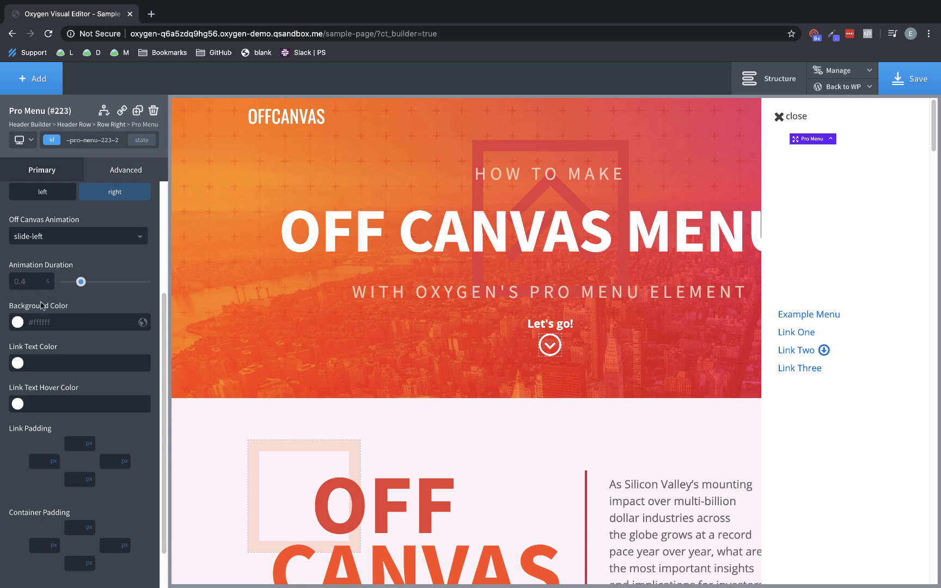
{"action": "left_click", "coordinate": [26, 364]}
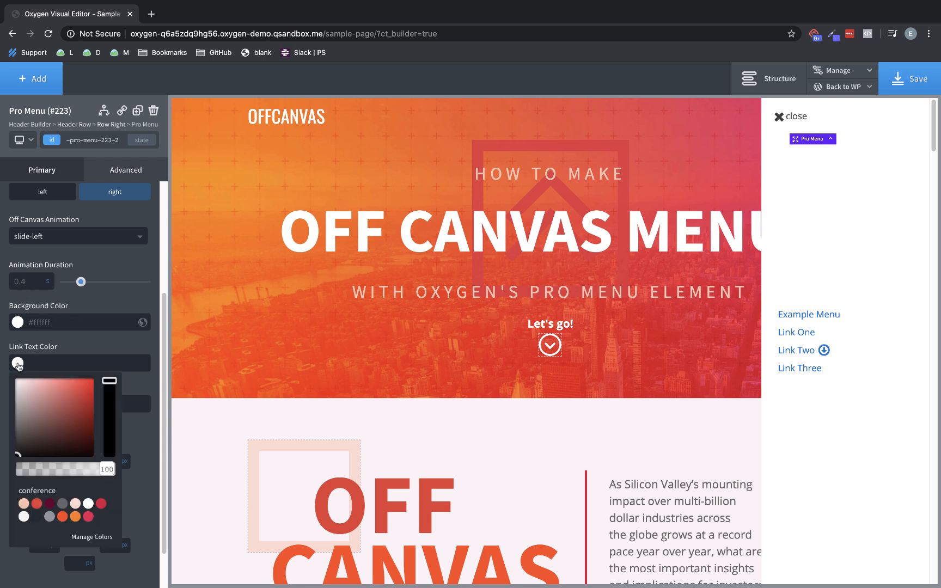
{"action": "left_click", "coordinate": [89, 518]}
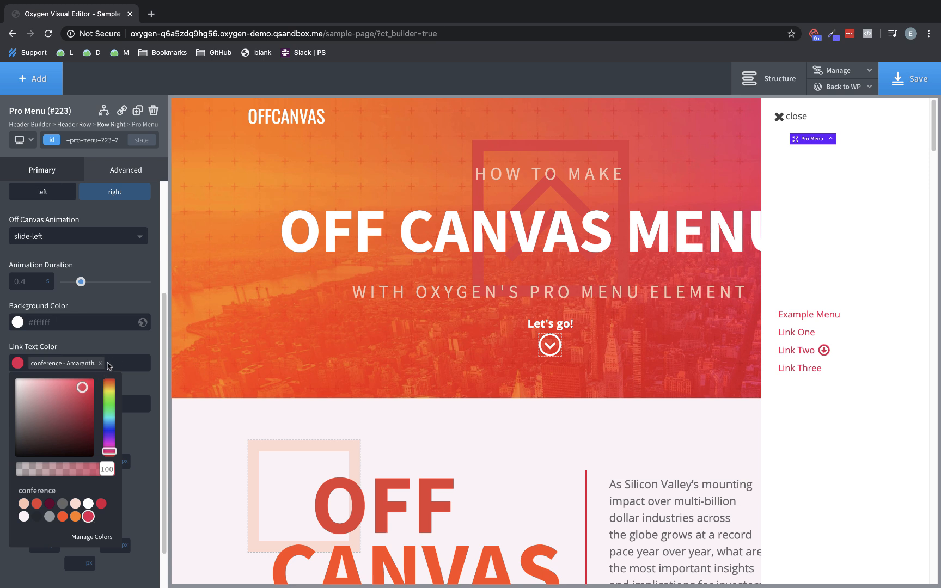
{"action": "left_click", "coordinate": [118, 347]}
{"action": "scroll", "coordinate": [118, 346], "scroll_direction": "down", "scroll_amount": 1}
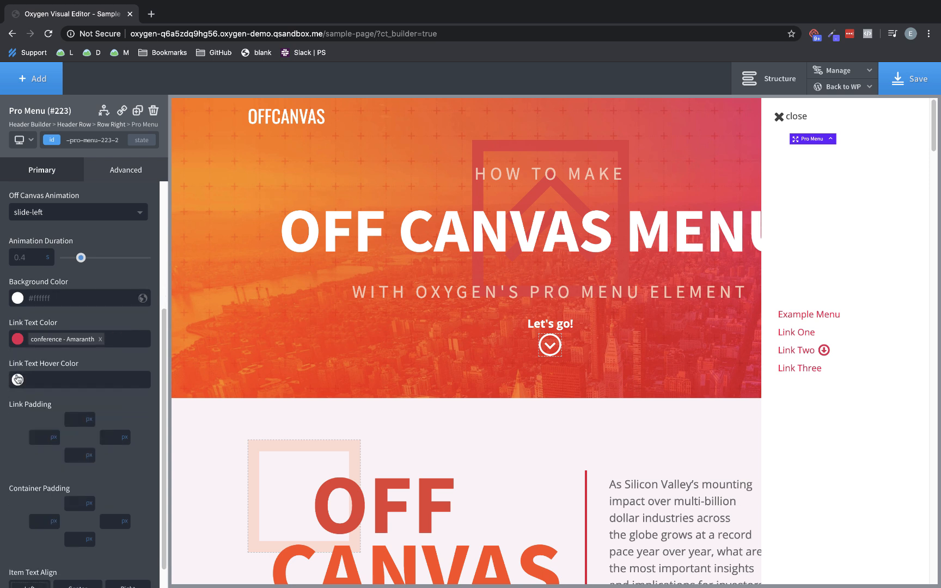
Step: Set the mobile menu's Link Text Hover Color to the conference Amaranth with its opacity reduced to 63
{"action": "left_click", "coordinate": [18, 382]}
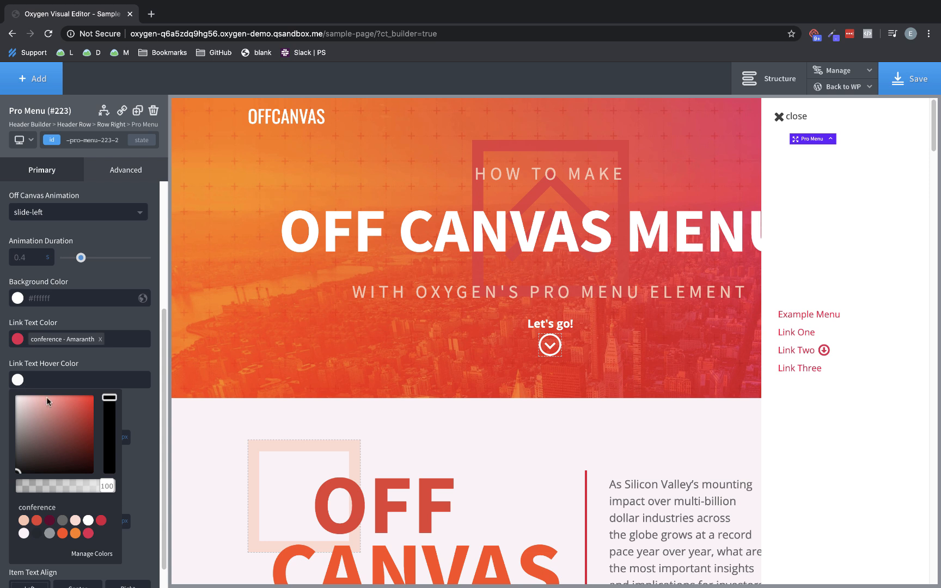
{"action": "left_click", "coordinate": [88, 533]}
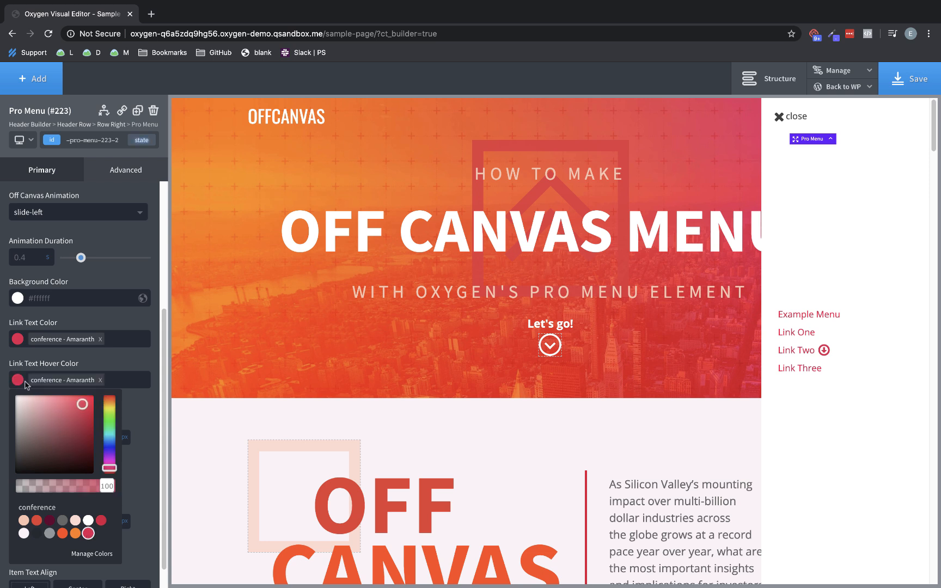
{"action": "left_click_drag", "start_coordinate": [106, 488], "coordinate": [76, 490]}
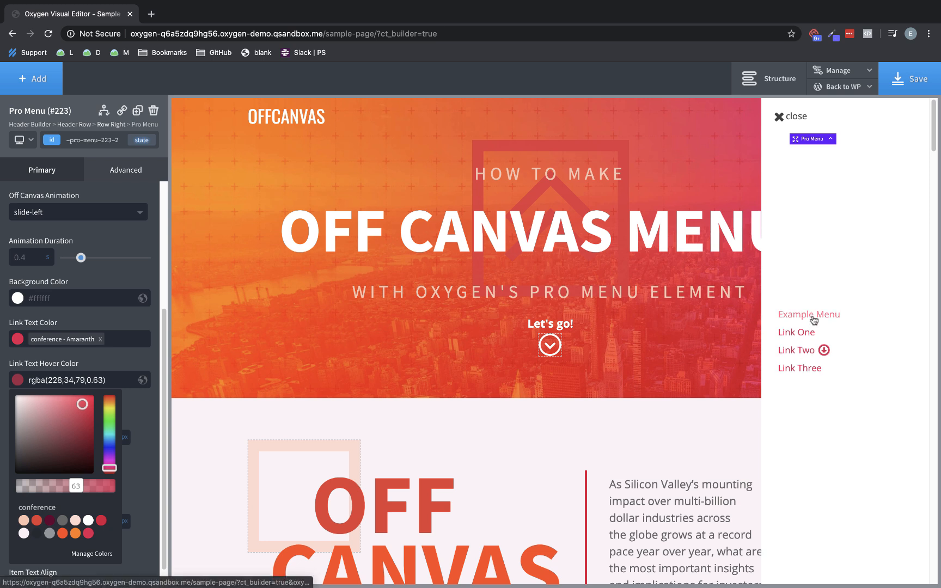
{"action": "left_click", "coordinate": [131, 326]}
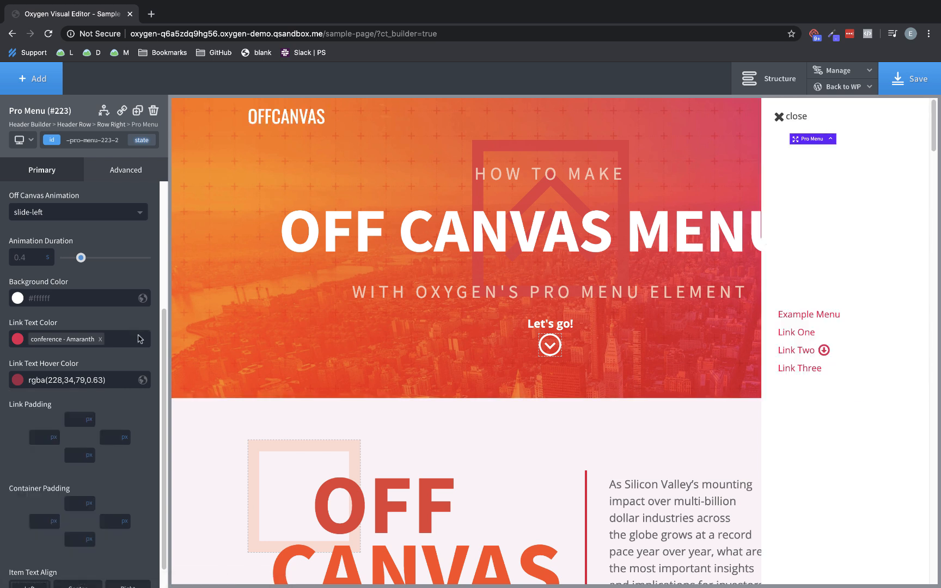
Step: Set the mobile menu's Container Padding to 64 px above and below and 16 px on the left and right
{"action": "scroll", "coordinate": [139, 341], "scroll_direction": "down", "scroll_amount": 1}
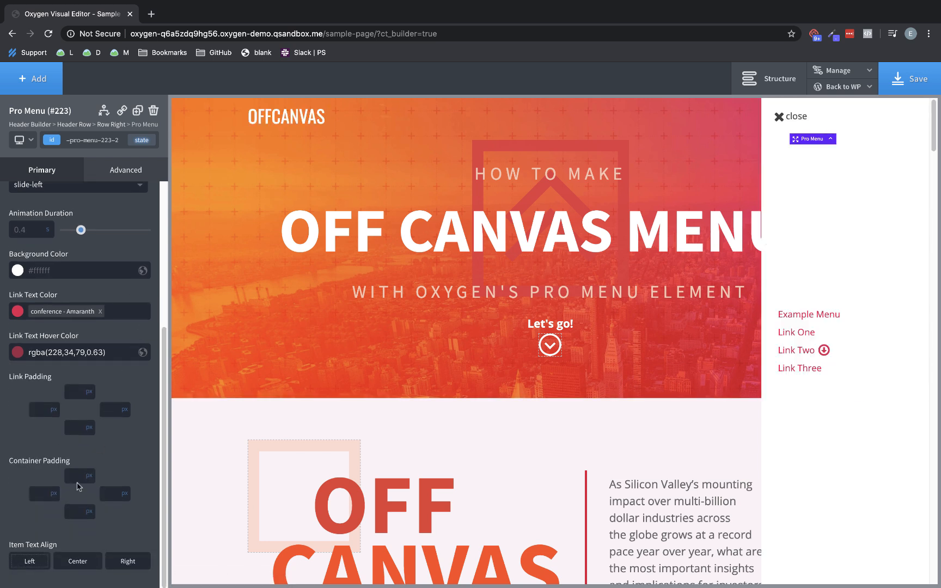
{"action": "left_click", "coordinate": [78, 477]}
{"action": "type", "text": "64"}
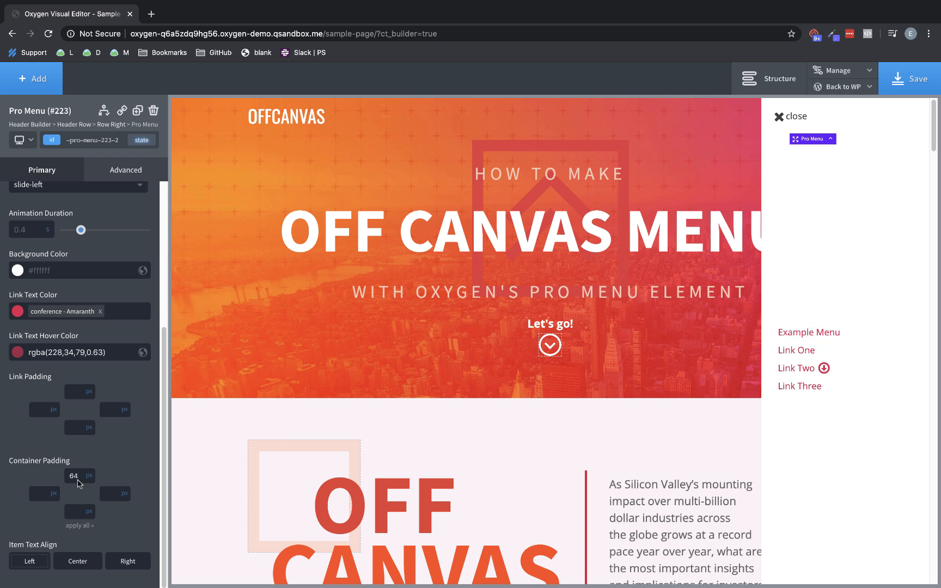
{"action": "left_click", "coordinate": [77, 511]}
{"action": "type", "text": "64"}
{"action": "left_click", "coordinate": [37, 495]}
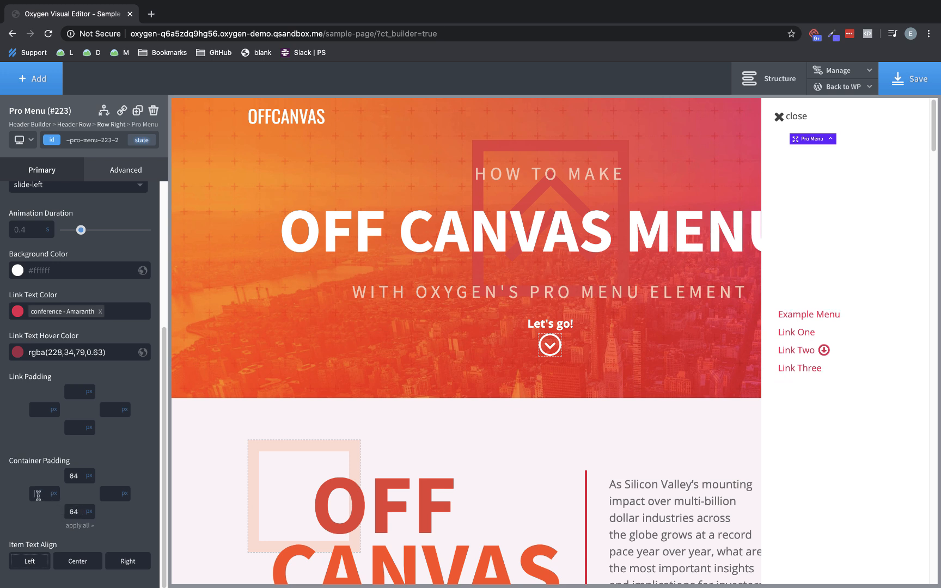
{"action": "type", "text": "16"}
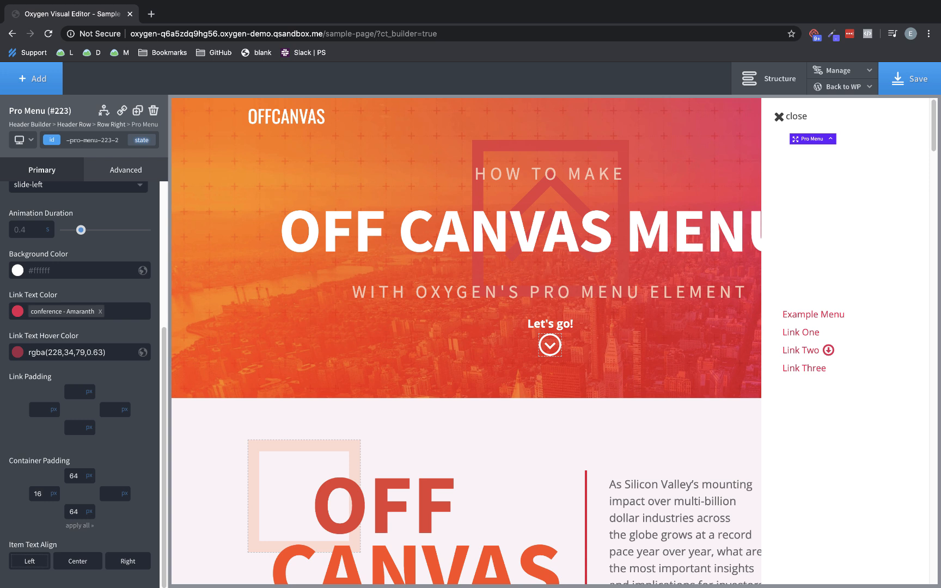
{"action": "left_click", "coordinate": [108, 494]}
{"action": "type", "text": "16"}
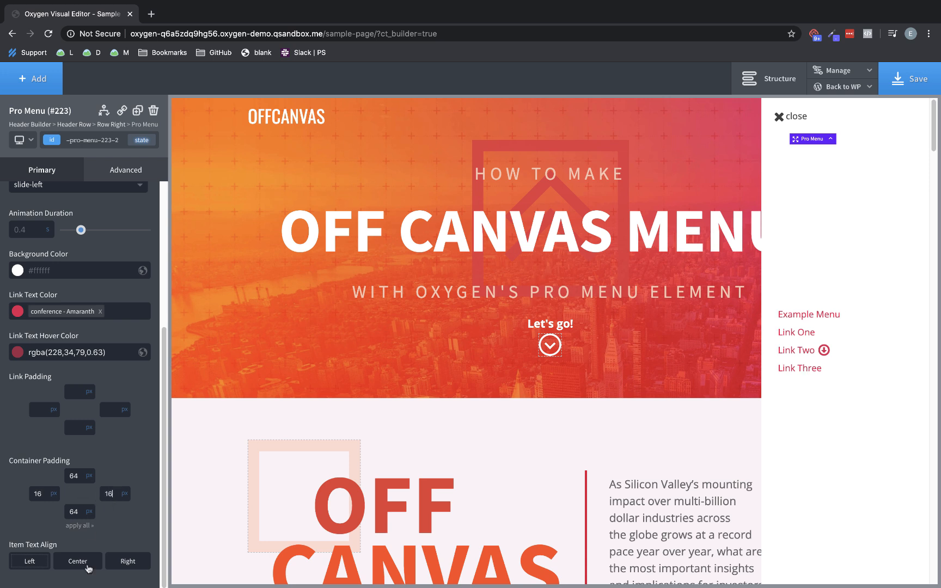
Step: Try the Center and Right item text alignments, and set the mobile menu's Item Text Align to Left
{"action": "left_click", "coordinate": [81, 563]}
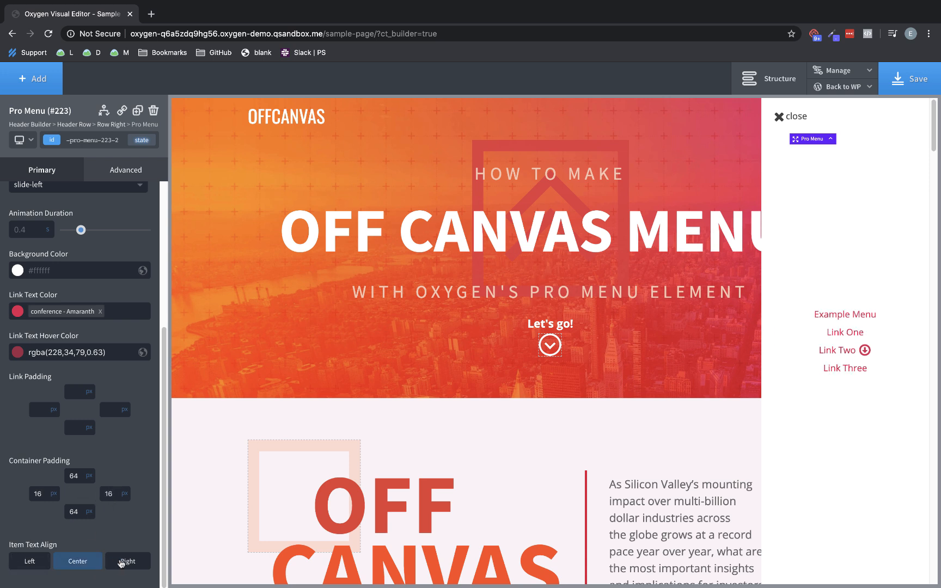
{"action": "left_click", "coordinate": [118, 564]}
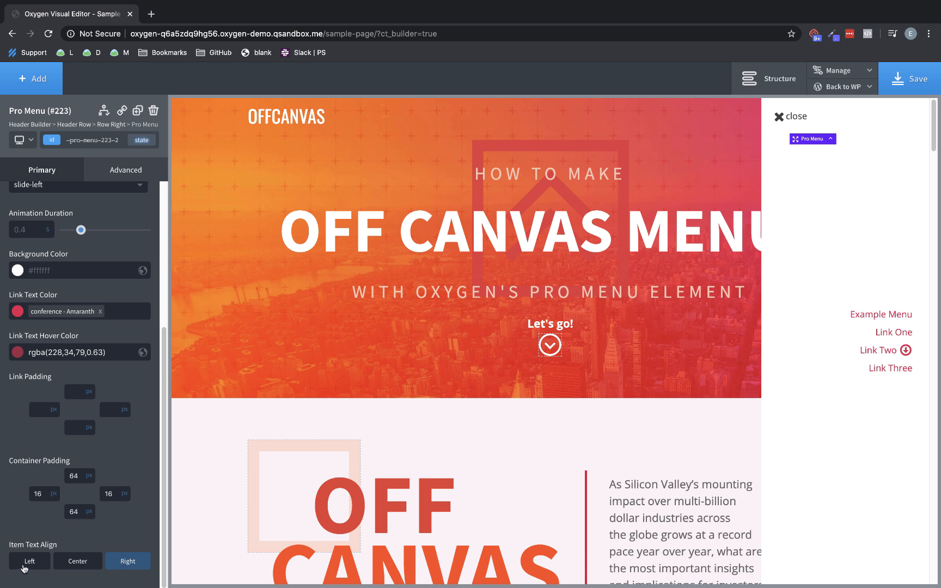
{"action": "left_click", "coordinate": [23, 567]}
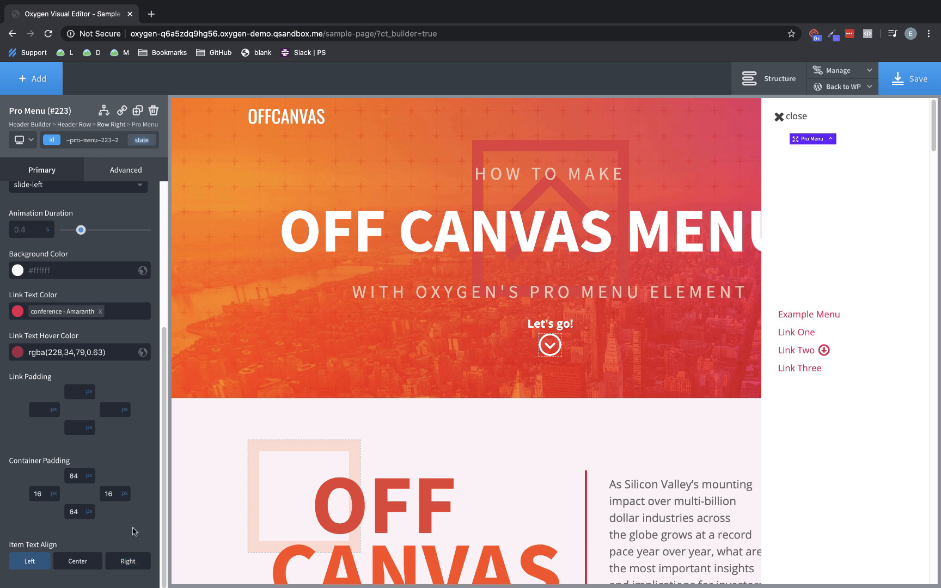
Step: Remove the Icon Text from the mobile menu's Close Icon Layout so only the icon is used
{"action": "scroll", "coordinate": [135, 531], "scroll_direction": "up", "scroll_amount": 5}
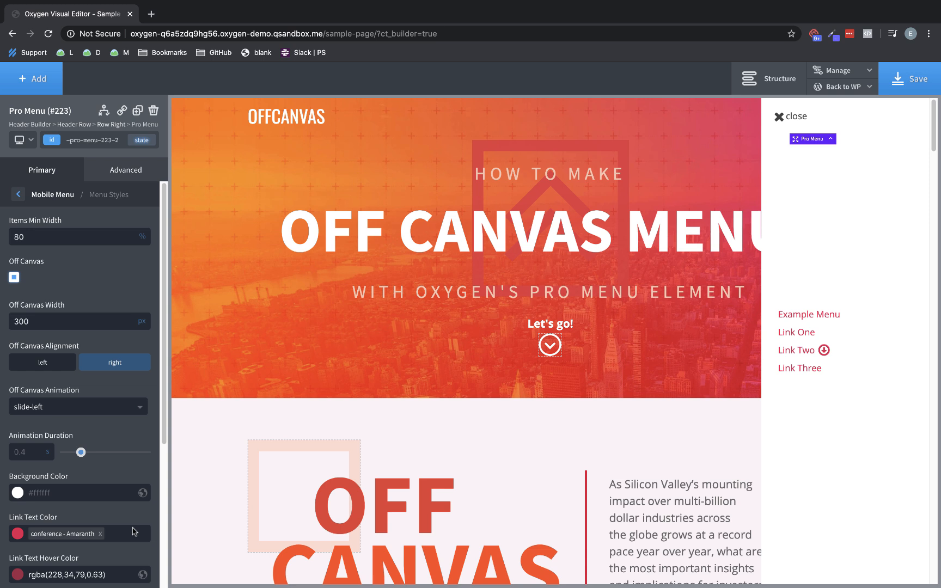
{"action": "left_click", "coordinate": [16, 195]}
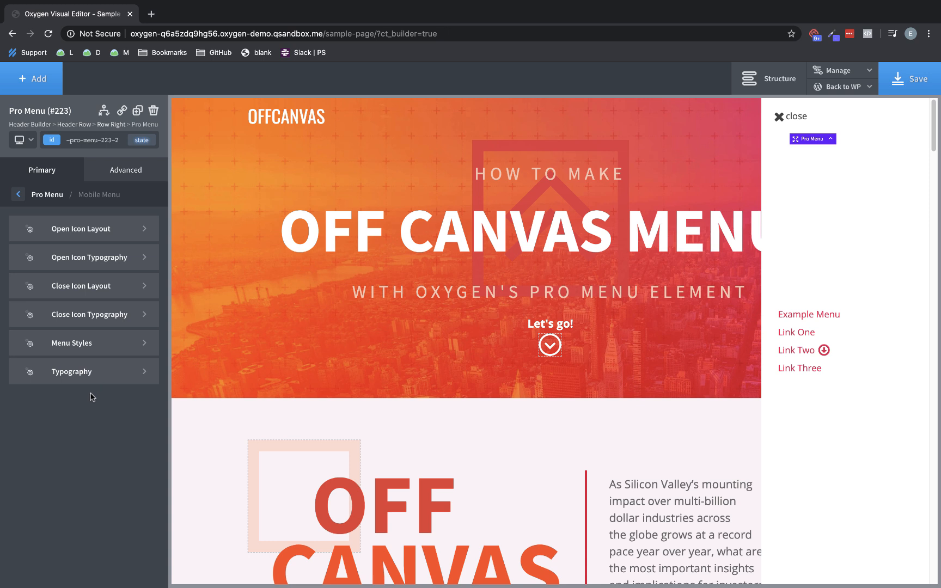
{"action": "left_click", "coordinate": [102, 289]}
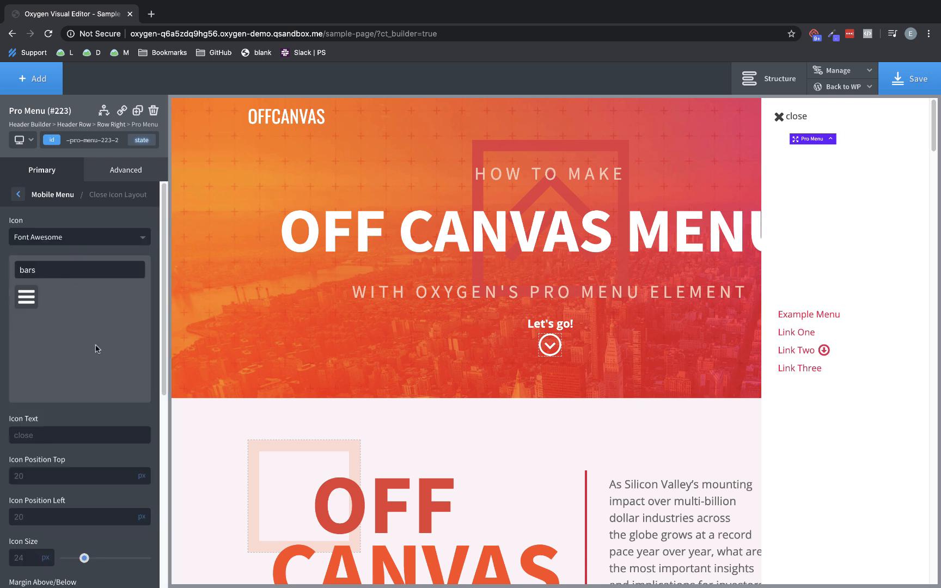
{"action": "scroll", "coordinate": [98, 345], "scroll_direction": "down", "scroll_amount": 3}
{"action": "left_click", "coordinate": [55, 264]}
{"action": "left_click_drag", "start_coordinate": [55, 263], "coordinate": [2, 263]}
{"action": "key", "text": "BackSpace"}
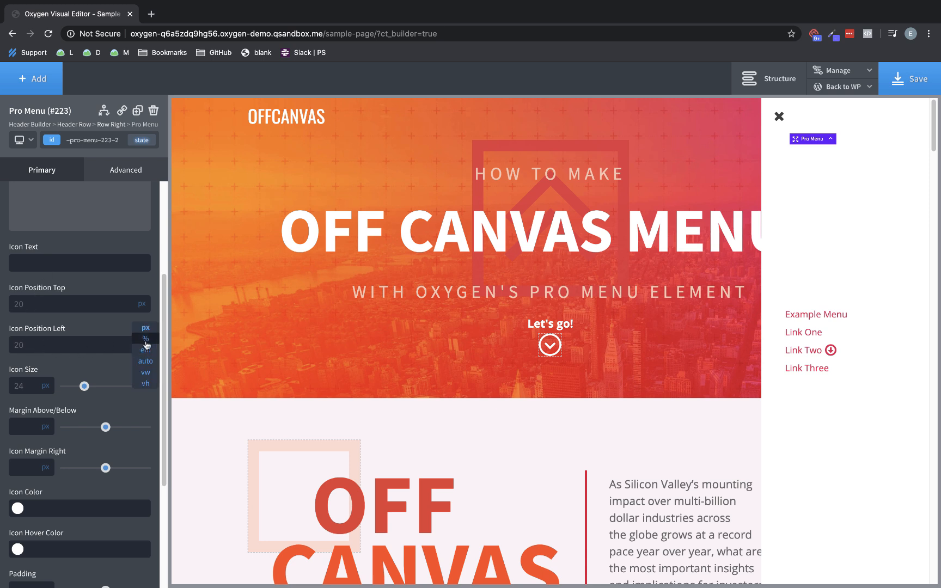
Step: Set the close icon's Icon Position Left to 86 %
{"action": "left_click", "coordinate": [146, 339]}
{"action": "type", "text": "90"}
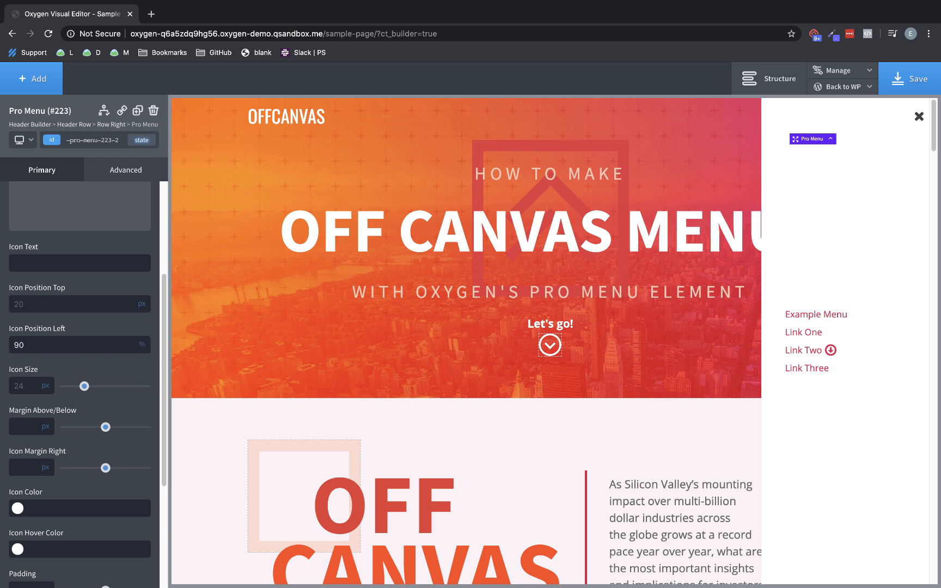
{"action": "key", "text": "Down"}
{"action": "key", "text": "Down"}
{"action": "key", "text": "Down"}
{"action": "key", "text": "Down"}
Step: Set the close icon's Icon Color to the conference Amaranth
{"action": "scroll", "coordinate": [19, 360], "scroll_direction": "down", "scroll_amount": 2}
{"action": "left_click", "coordinate": [18, 447]}
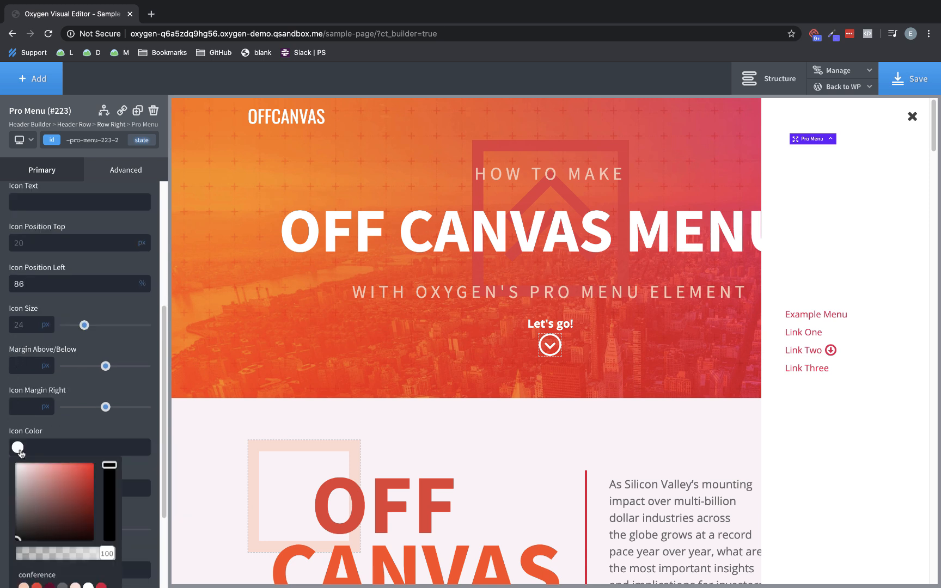
{"action": "scroll", "coordinate": [19, 450], "scroll_direction": "down", "scroll_amount": 2}
{"action": "left_click", "coordinate": [89, 536]}
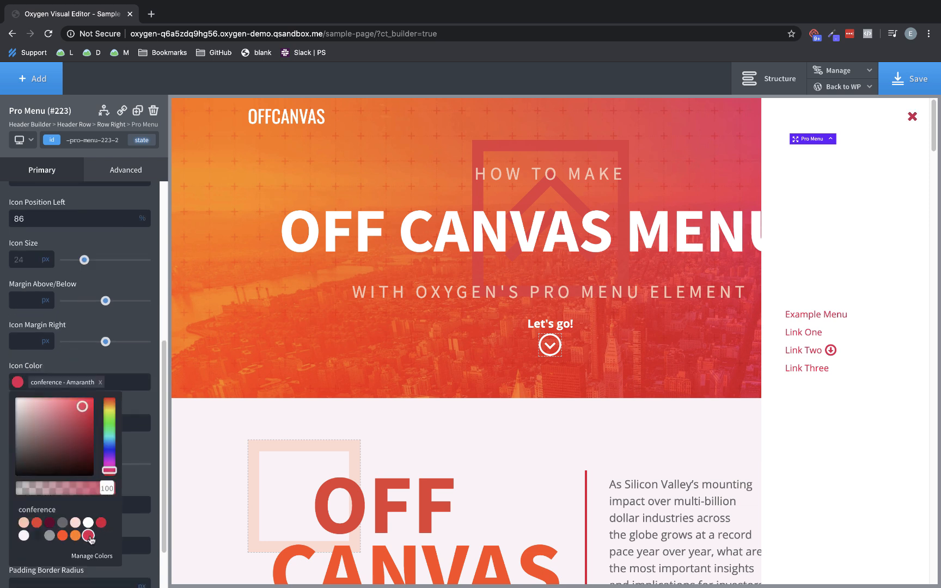
{"action": "left_click", "coordinate": [126, 361]}
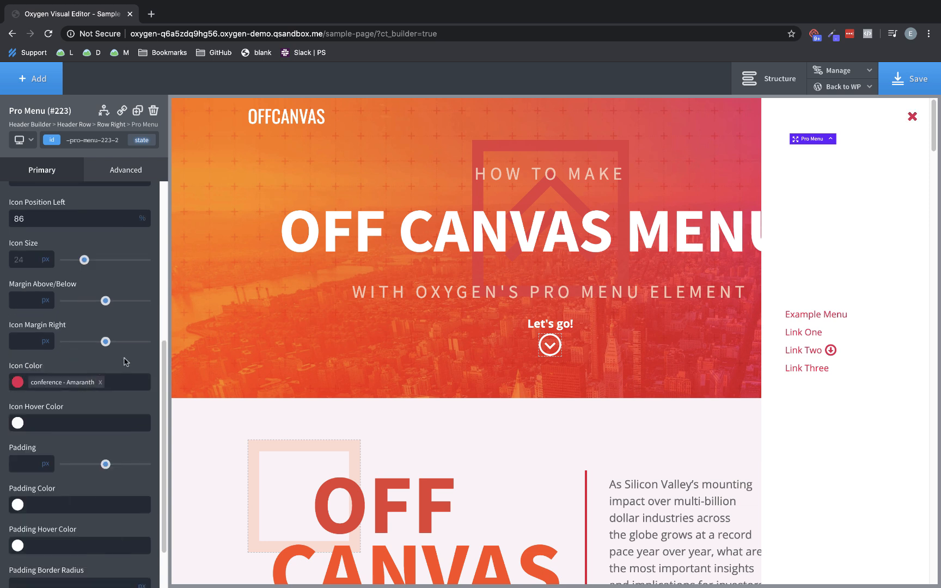
Step: Save the page design and open the site's front end in a new browser tab
{"action": "scroll", "coordinate": [126, 361], "scroll_direction": "down", "scroll_amount": 2}
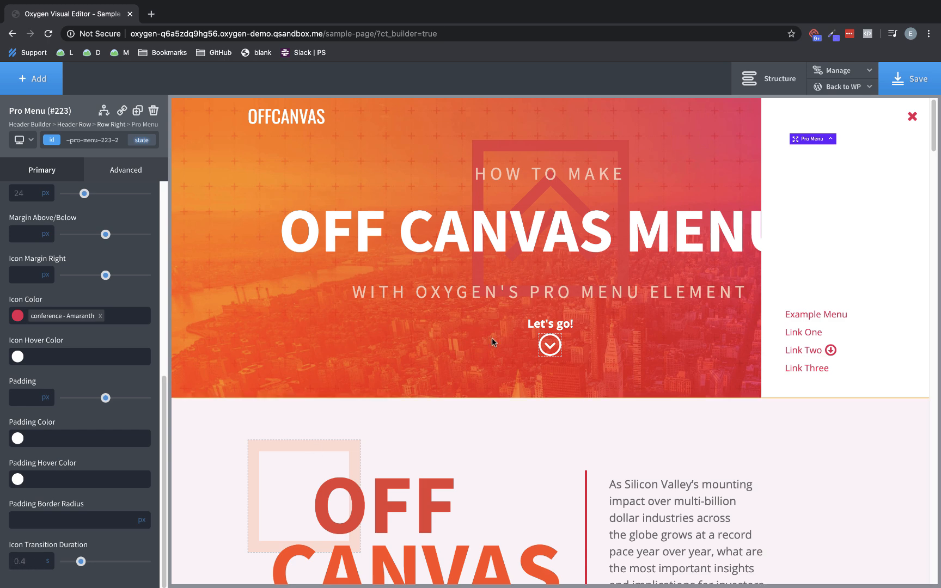
{"action": "left_click", "coordinate": [916, 81]}
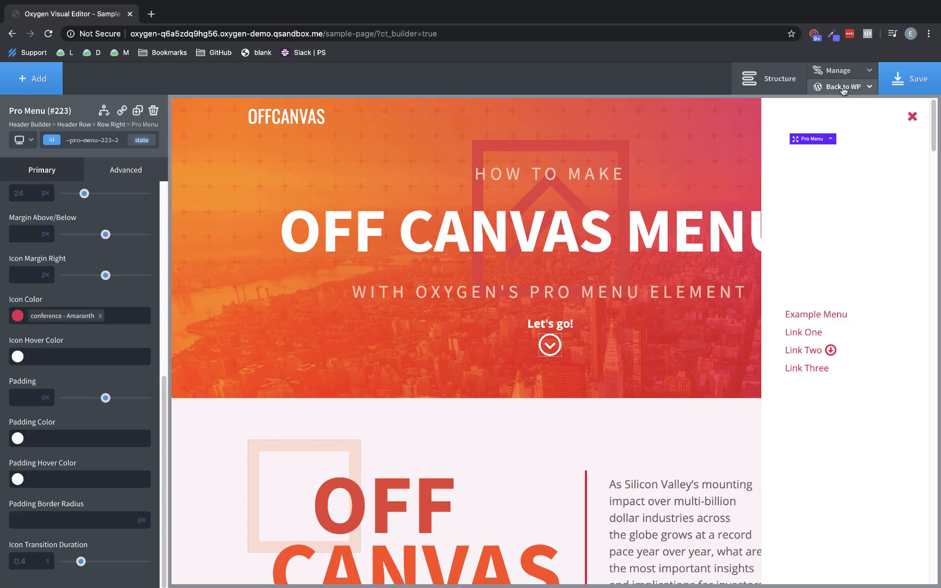
{"action": "mouse_move", "coordinate": [844, 88]}
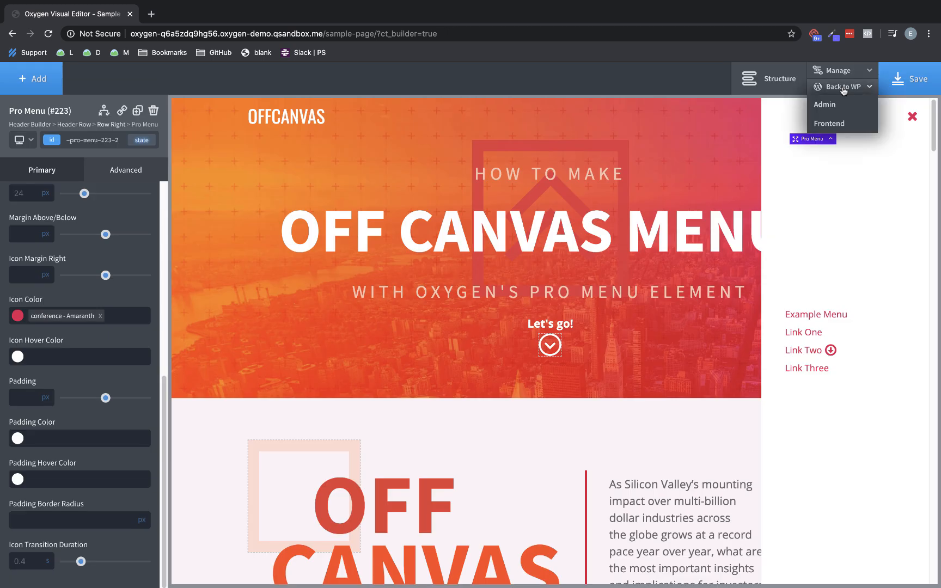
{"action": "right_click", "coordinate": [834, 130]}
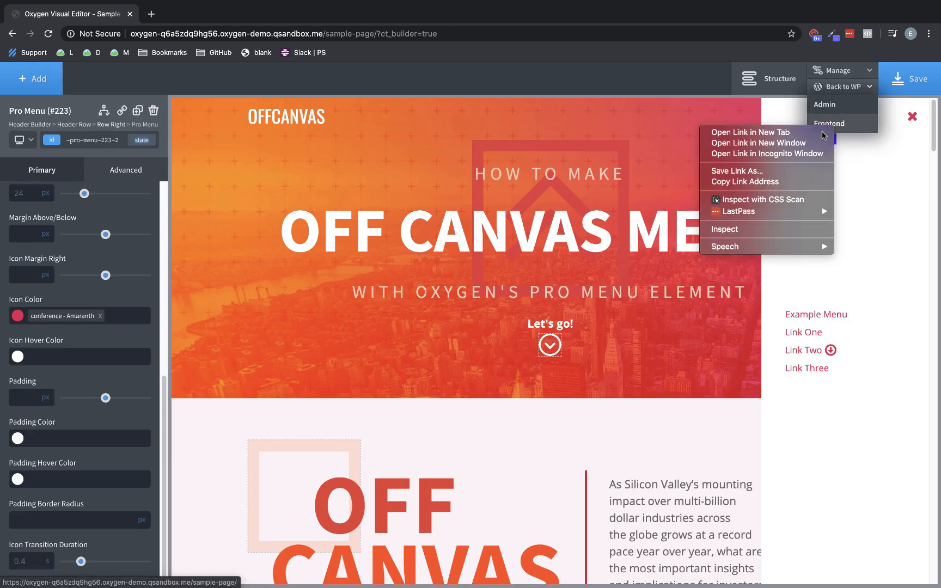
{"action": "left_click", "coordinate": [823, 133]}
{"action": "left_click", "coordinate": [193, 16]}
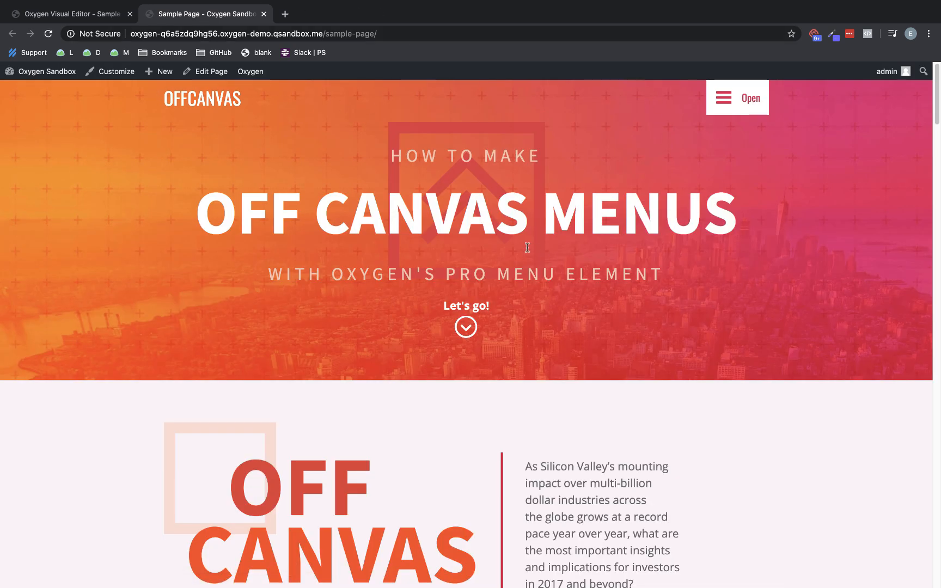
Step: Check the sticky header on the live page, and test opening and closing the off-canvas menu
{"action": "scroll", "coordinate": [527, 246], "scroll_direction": "down", "scroll_amount": 6}
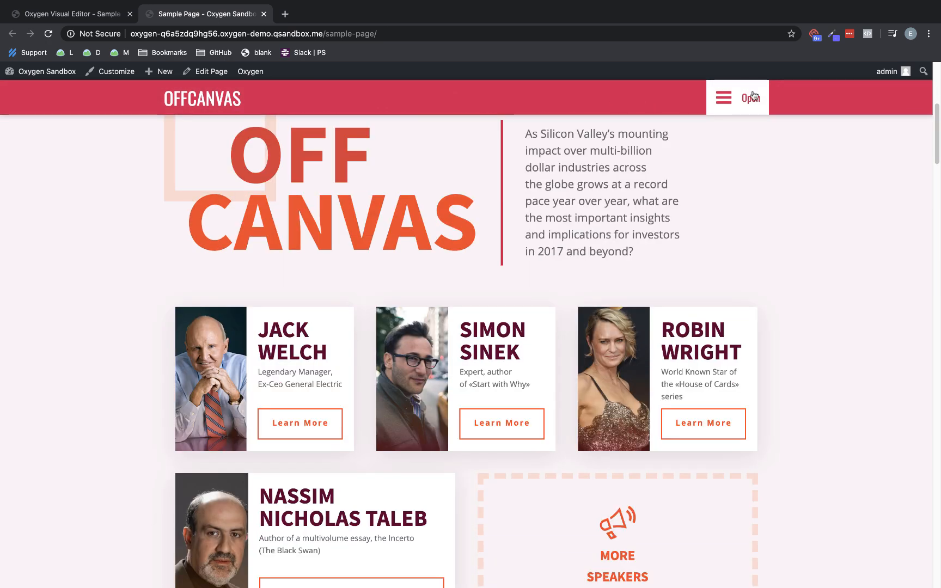
{"action": "scroll", "coordinate": [667, 180], "scroll_direction": "down", "scroll_amount": 3}
{"action": "scroll", "coordinate": [667, 188], "scroll_direction": "up", "scroll_amount": 6}
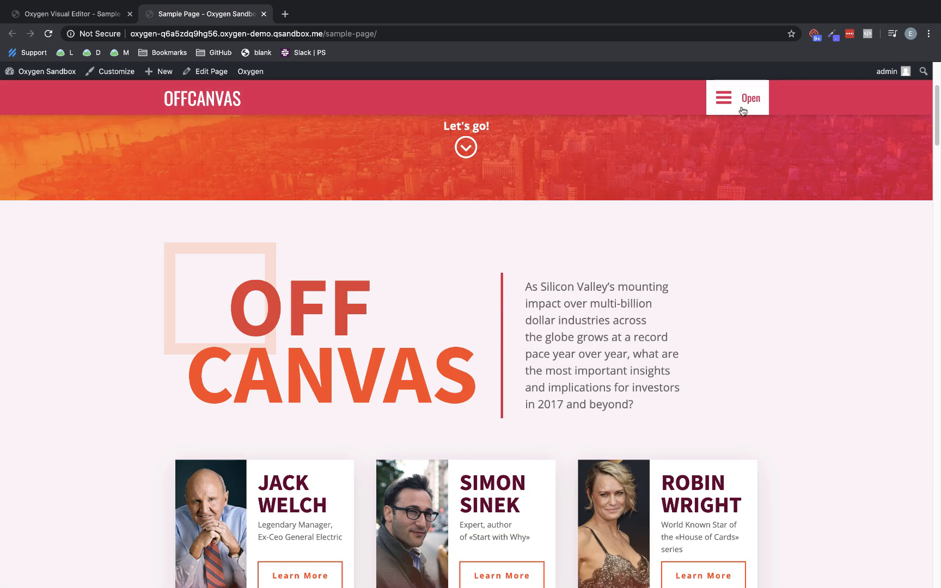
{"action": "left_click", "coordinate": [739, 106]}
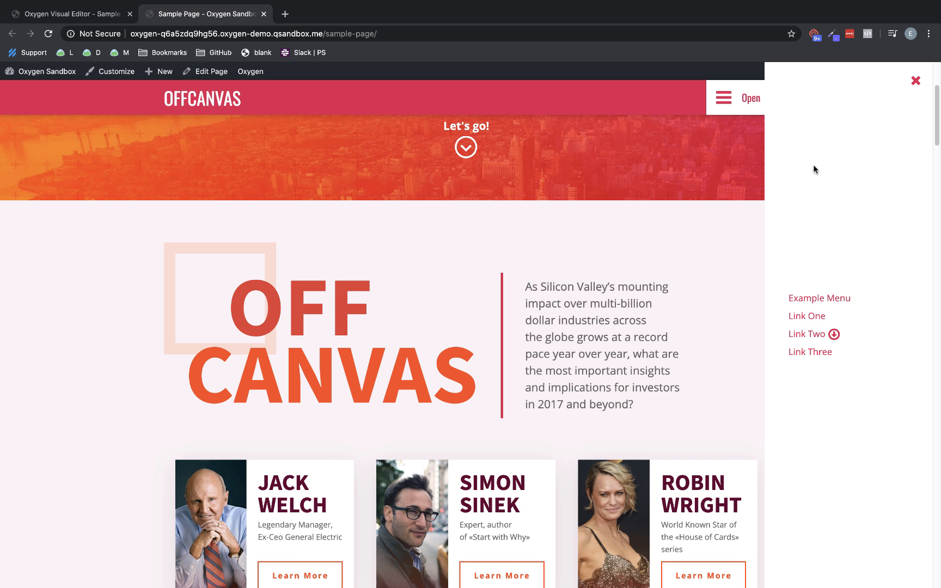
{"action": "left_click", "coordinate": [918, 84]}
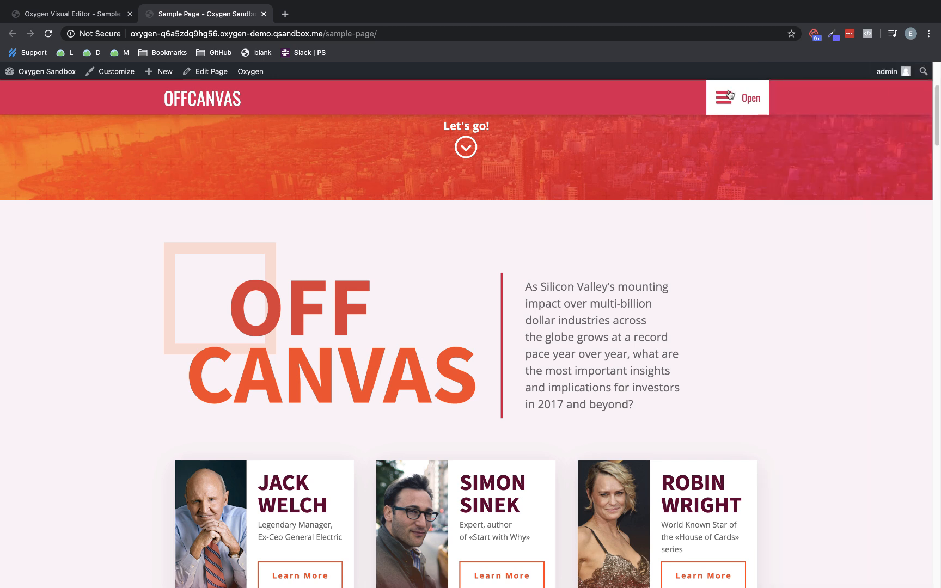
{"action": "left_click", "coordinate": [730, 94]}
{"action": "left_click", "coordinate": [918, 80]}
{"action": "left_click", "coordinate": [744, 96]}
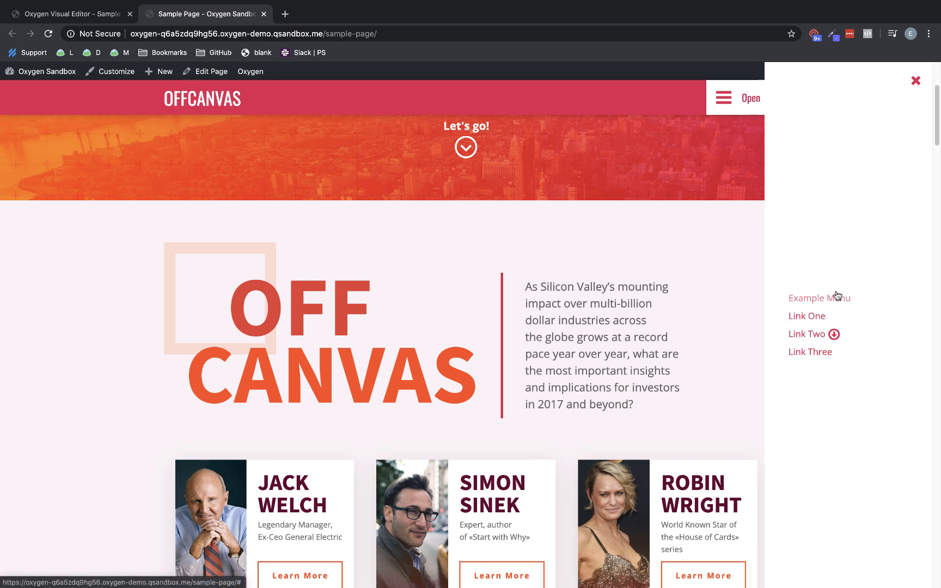
Step: Test expanding and collapsing the Link Two dropdown in the live menu, and close the menu
{"action": "left_click", "coordinate": [834, 334]}
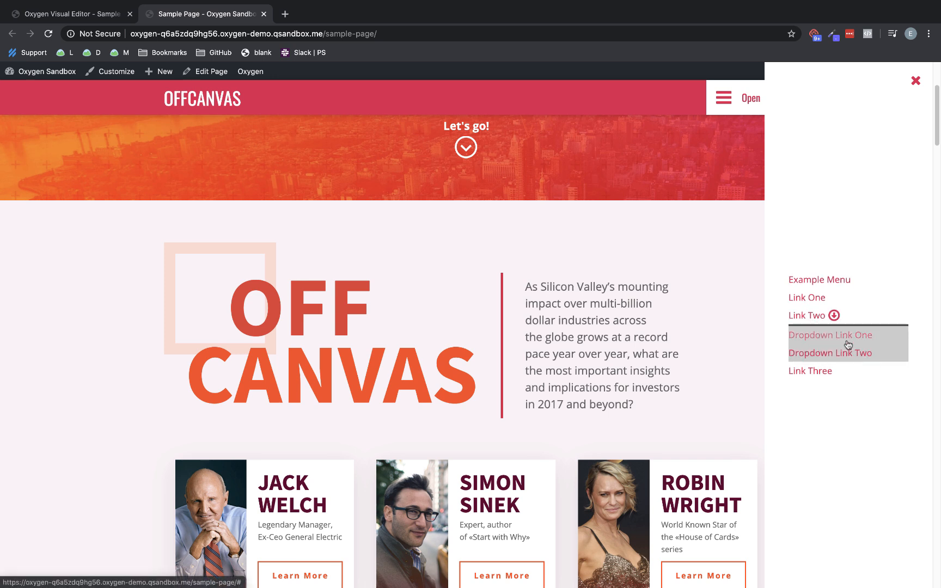
{"action": "left_click", "coordinate": [834, 317]}
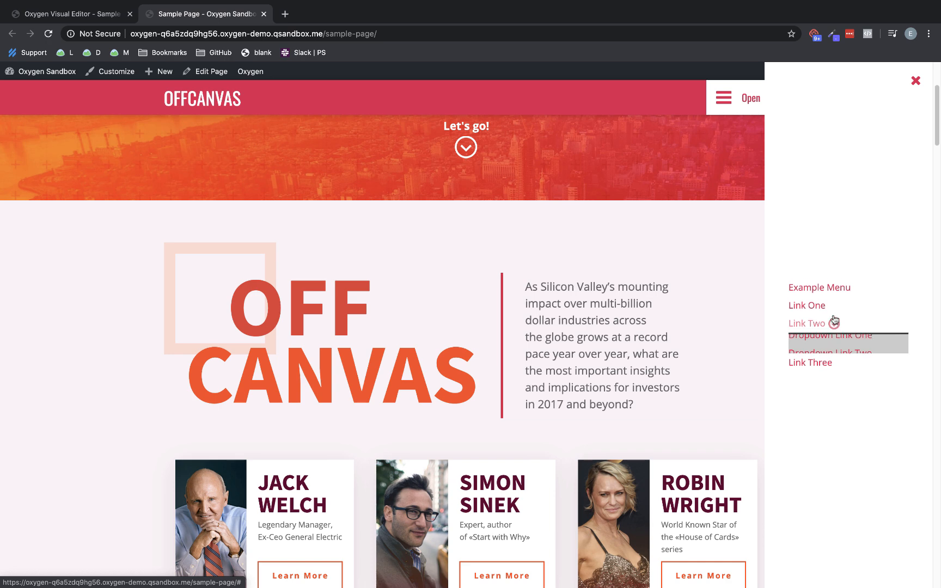
{"action": "left_click", "coordinate": [915, 81]}
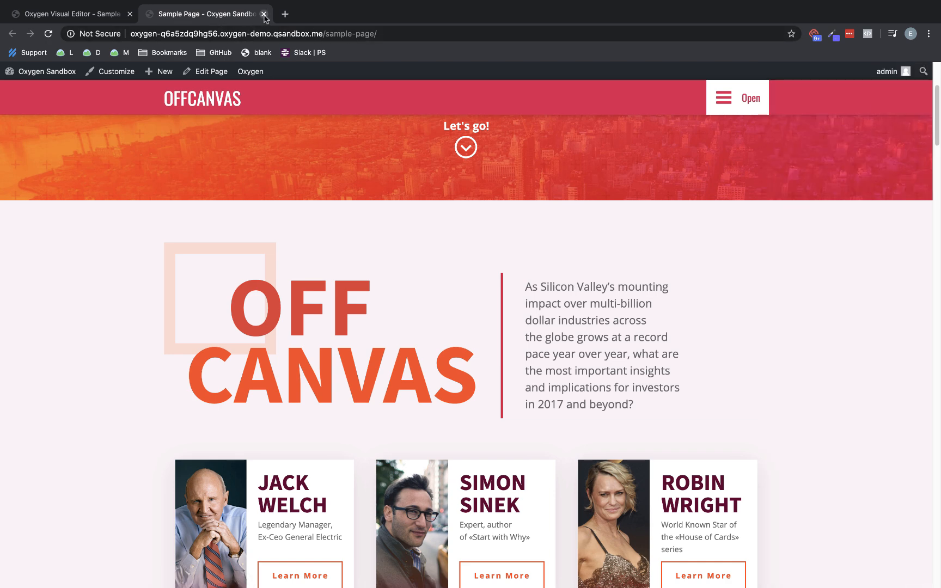
Step: Close the live page and return to the Pro Menu's main settings in the editor
{"action": "left_click", "coordinate": [264, 14]}
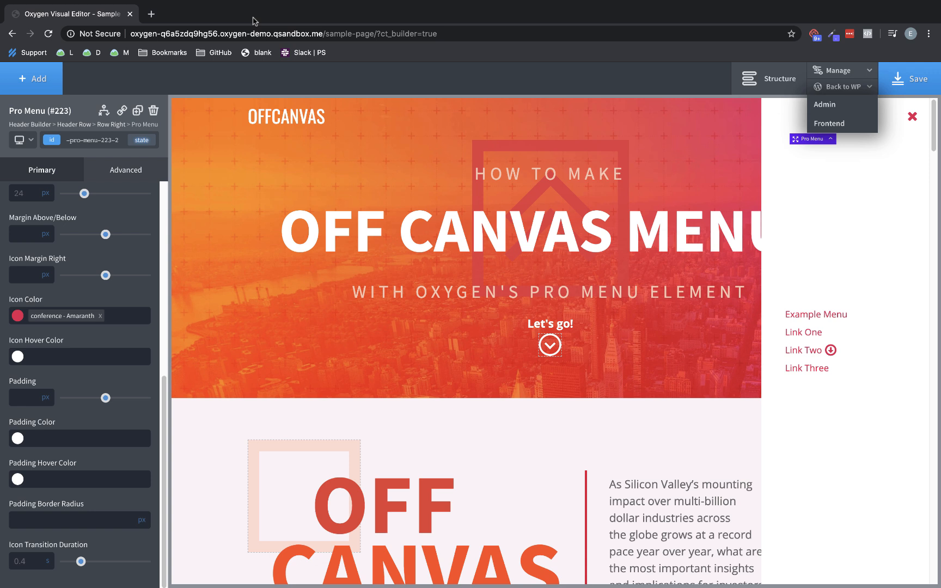
{"action": "left_click", "coordinate": [33, 171]}
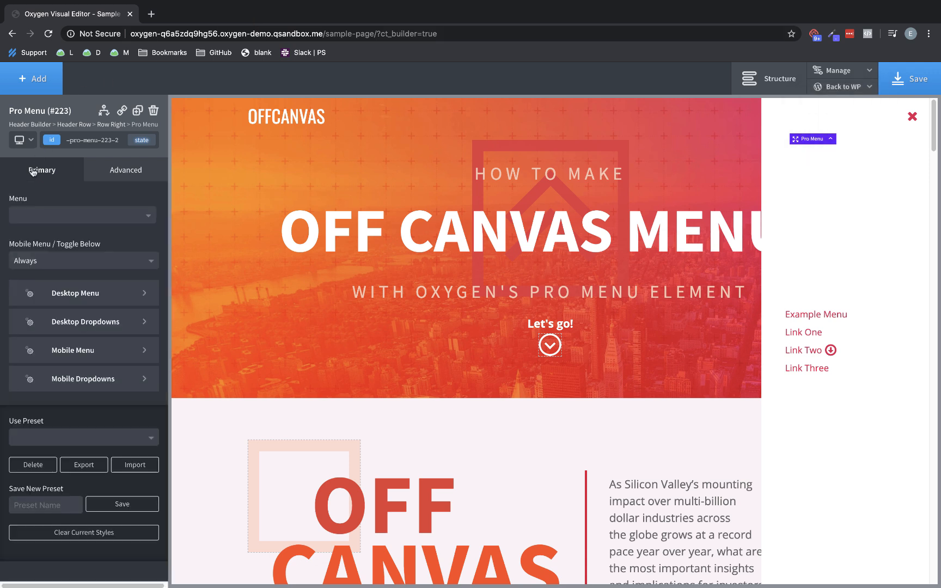
Step: Set the Pro Menu's mobile dropdown background color to fully transparent black, rgba(0,0,0,0)
{"action": "left_click", "coordinate": [96, 379]}
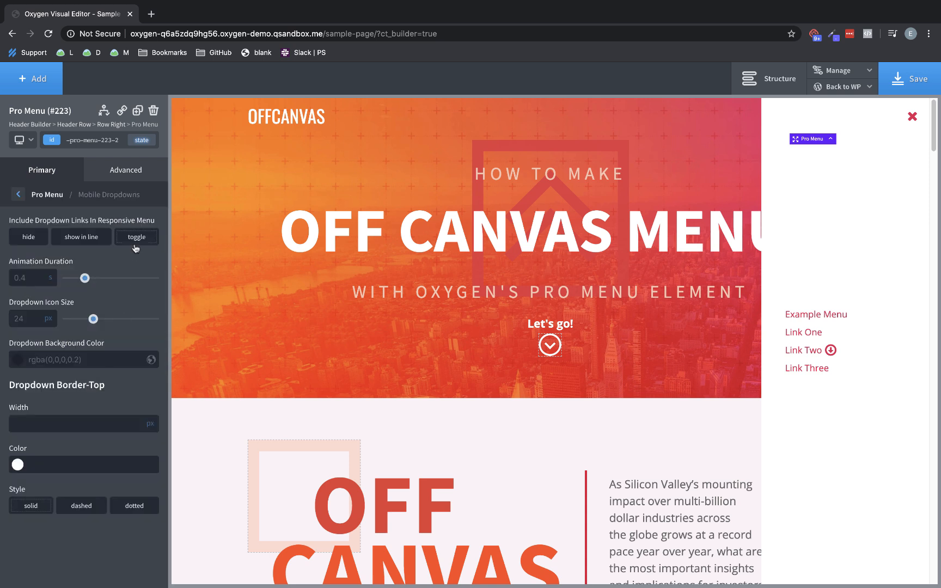
{"action": "left_click", "coordinate": [17, 360]}
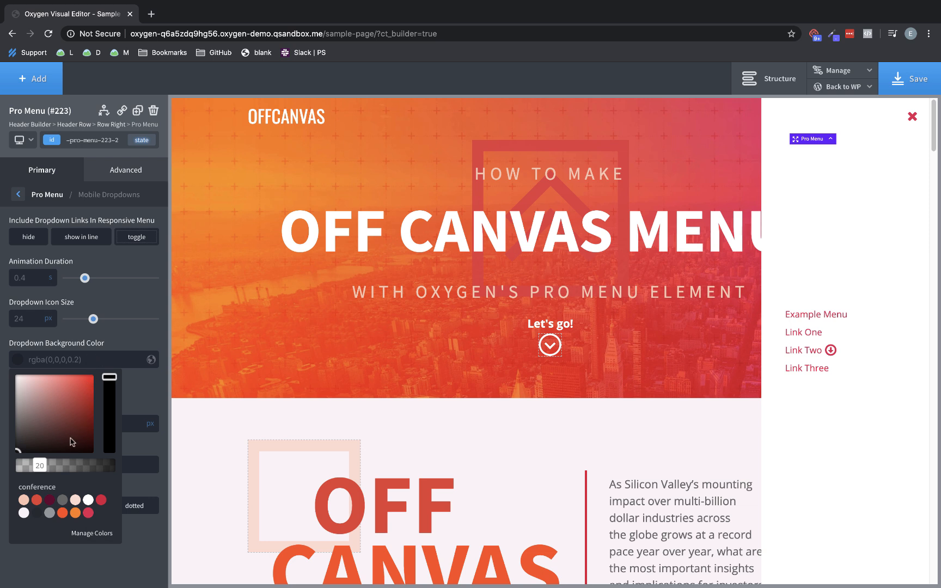
{"action": "left_click_drag", "start_coordinate": [38, 467], "coordinate": [6, 473]}
{"action": "left_click", "coordinate": [6, 473]}
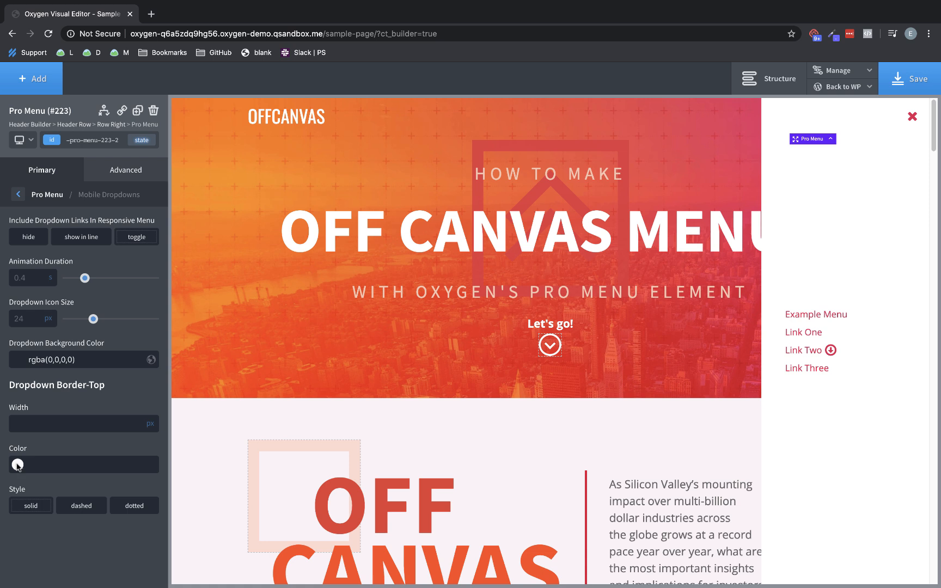
Step: Give the mobile dropdown a 1 px top border in conference - Amaranth, expanding Link Two to preview it
{"action": "left_click", "coordinate": [17, 464]}
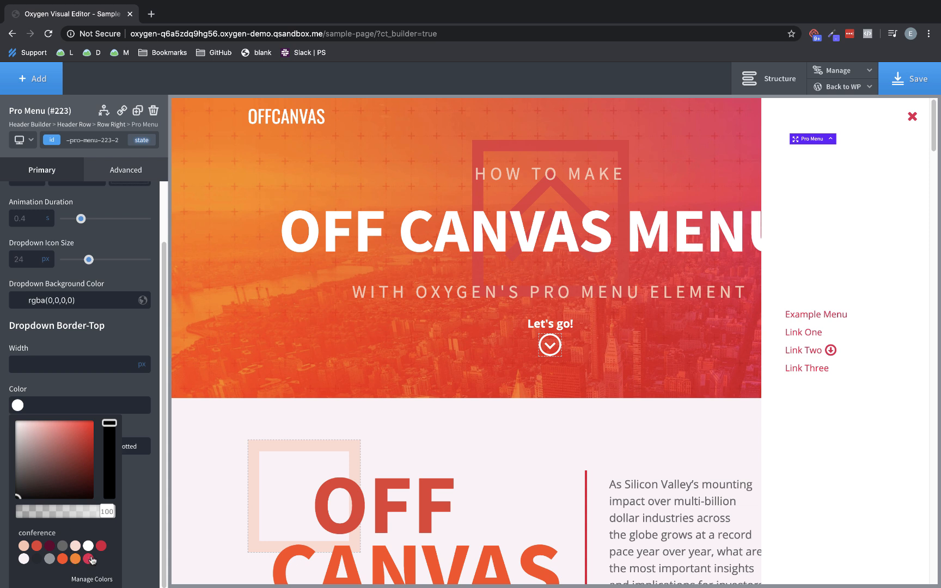
{"action": "left_click", "coordinate": [88, 558]}
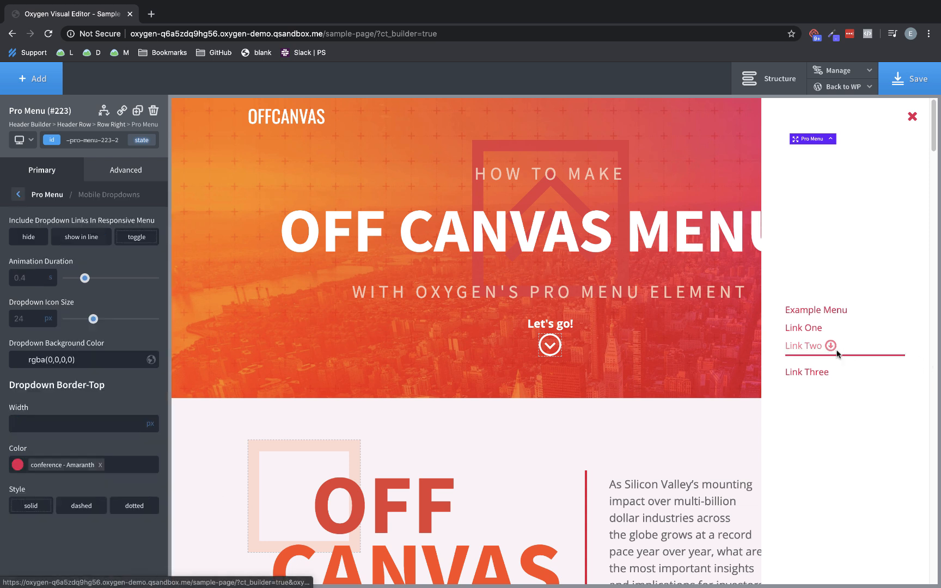
{"action": "left_click", "coordinate": [833, 350]}
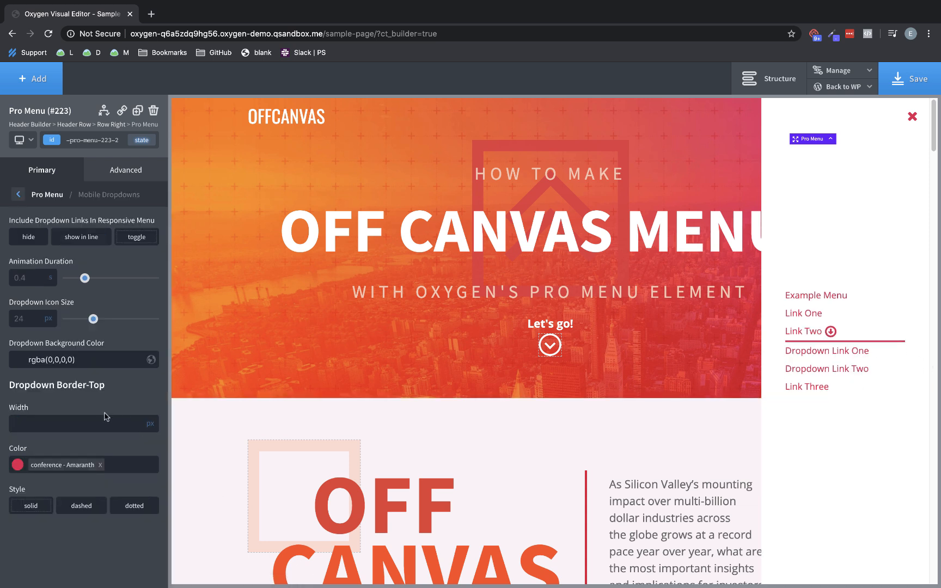
{"action": "left_click", "coordinate": [68, 422]}
{"action": "type", "text": "1"}
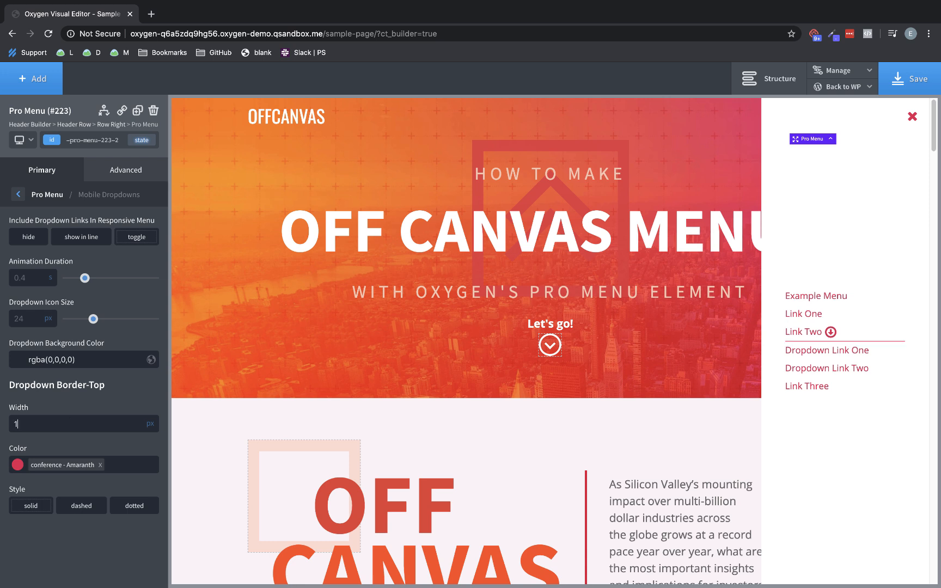
Step: Try 3% black, Soft Peach, Flamenco, Tyrian Purple and White as the mobile dropdown background color
{"action": "left_click", "coordinate": [21, 360]}
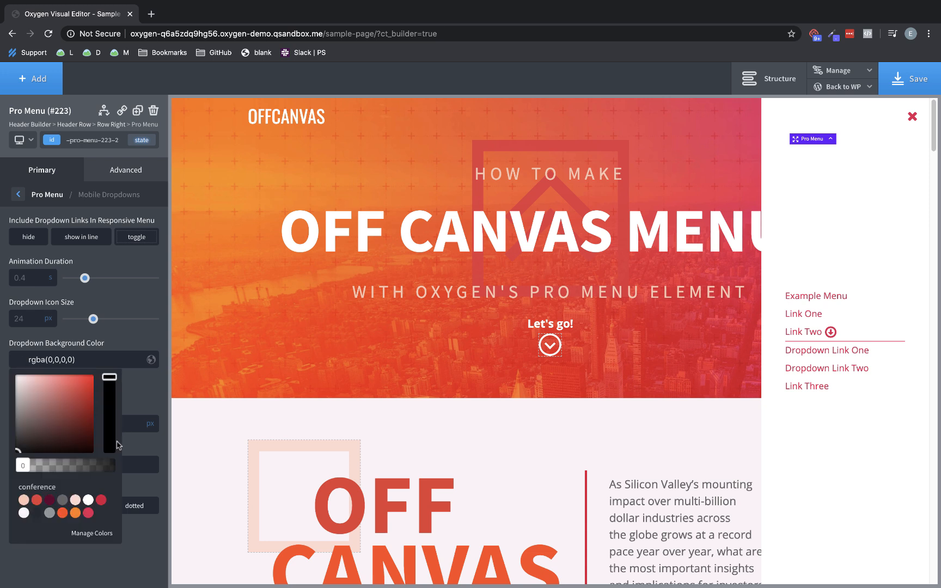
{"action": "left_click_drag", "start_coordinate": [22, 466], "coordinate": [27, 471]}
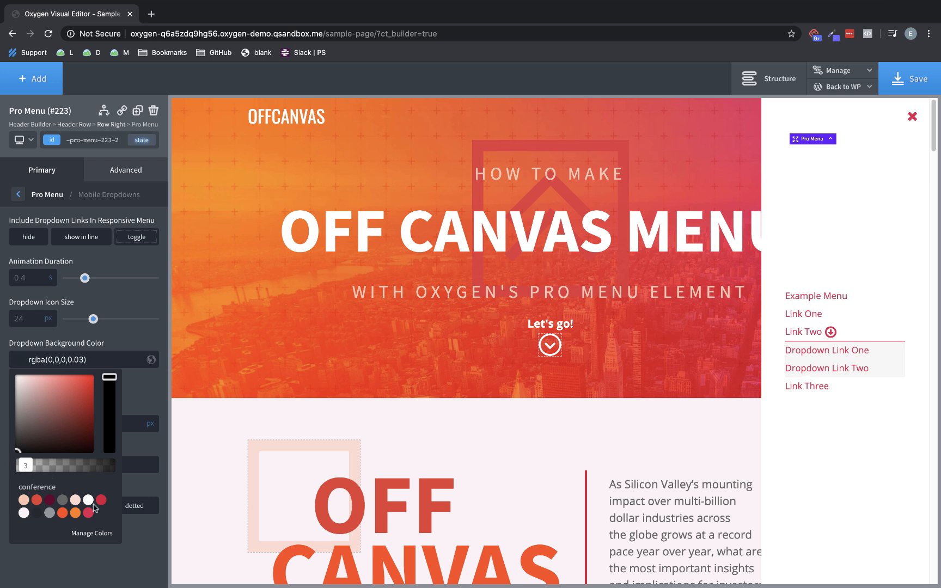
{"action": "left_click", "coordinate": [90, 504]}
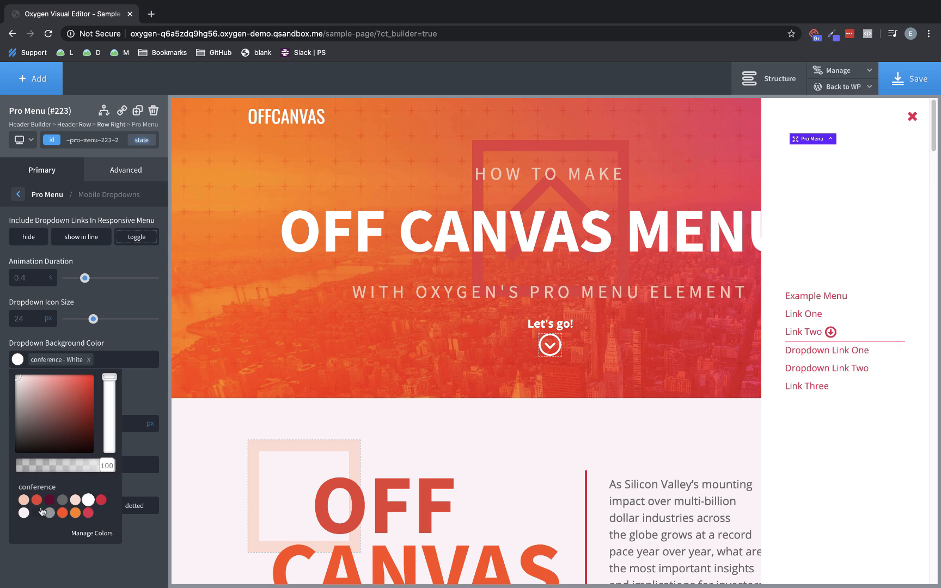
{"action": "left_click", "coordinate": [24, 514]}
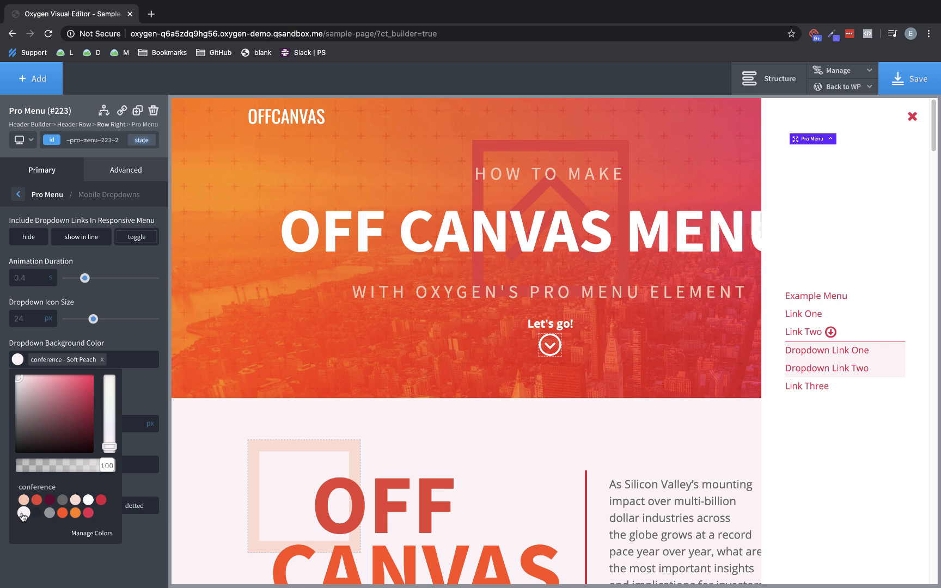
{"action": "left_click", "coordinate": [75, 512]}
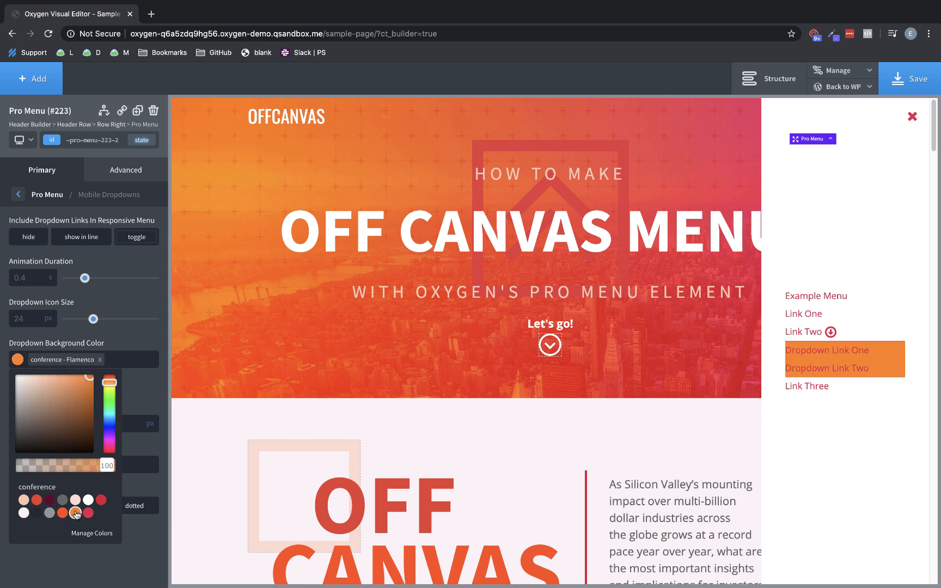
{"action": "left_click", "coordinate": [49, 501]}
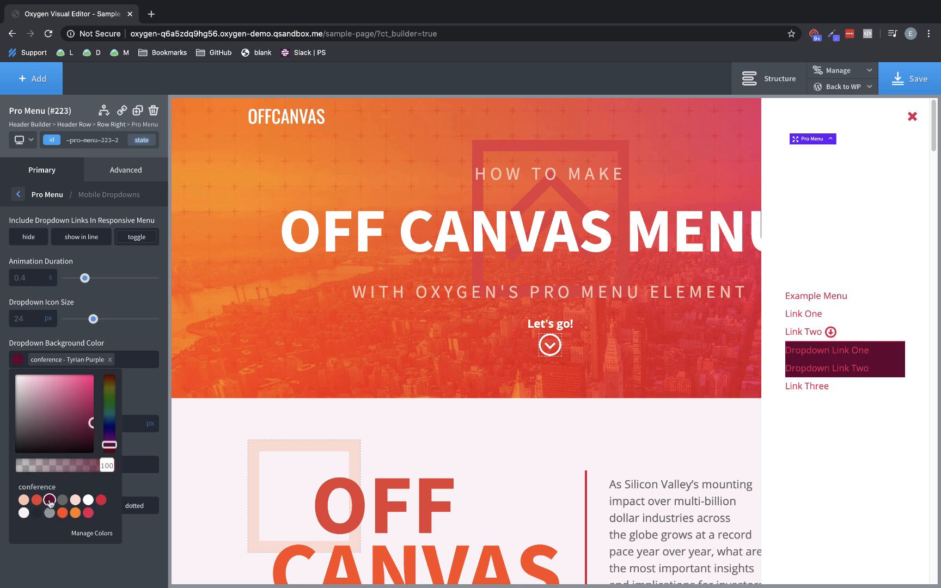
{"action": "left_click", "coordinate": [89, 501]}
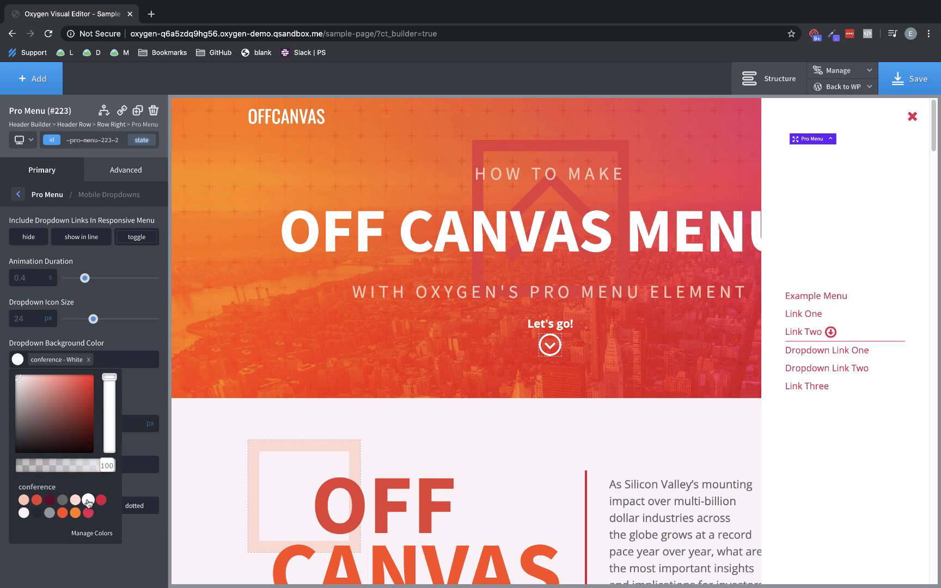
Step: Set the mobile dropdown background color to black at 3% opacity, rgba(0,0,0,0.03)
{"action": "left_click_drag", "start_coordinate": [49, 413], "coordinate": [15, 455]}
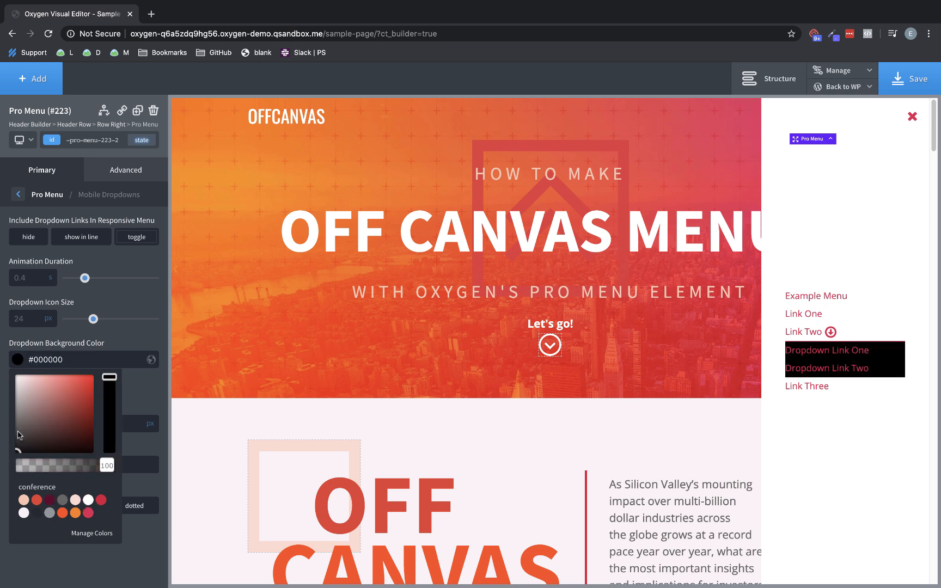
{"action": "left_click", "coordinate": [18, 361]}
{"action": "left_click", "coordinate": [17, 360]}
{"action": "left_click_drag", "start_coordinate": [107, 466], "coordinate": [25, 467]}
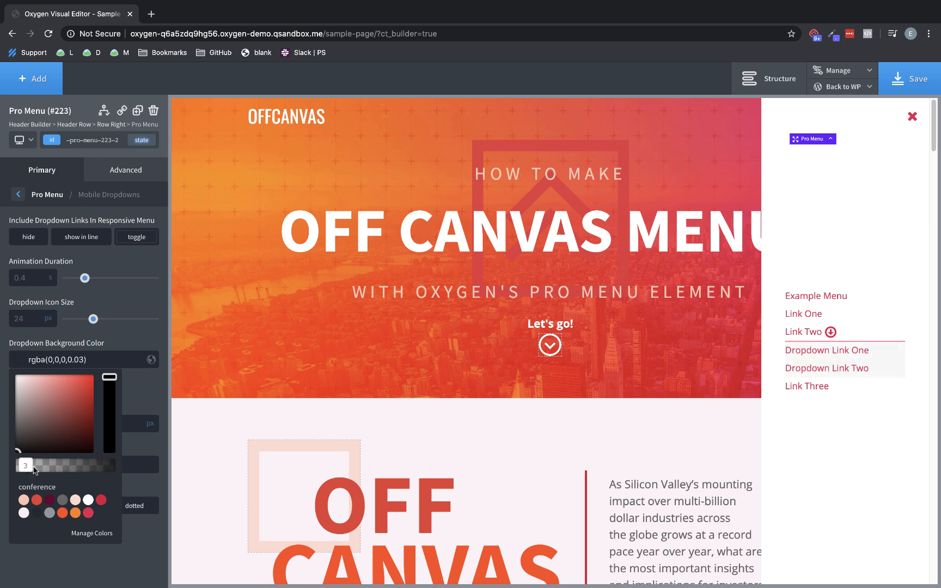
{"action": "left_click", "coordinate": [151, 393]}
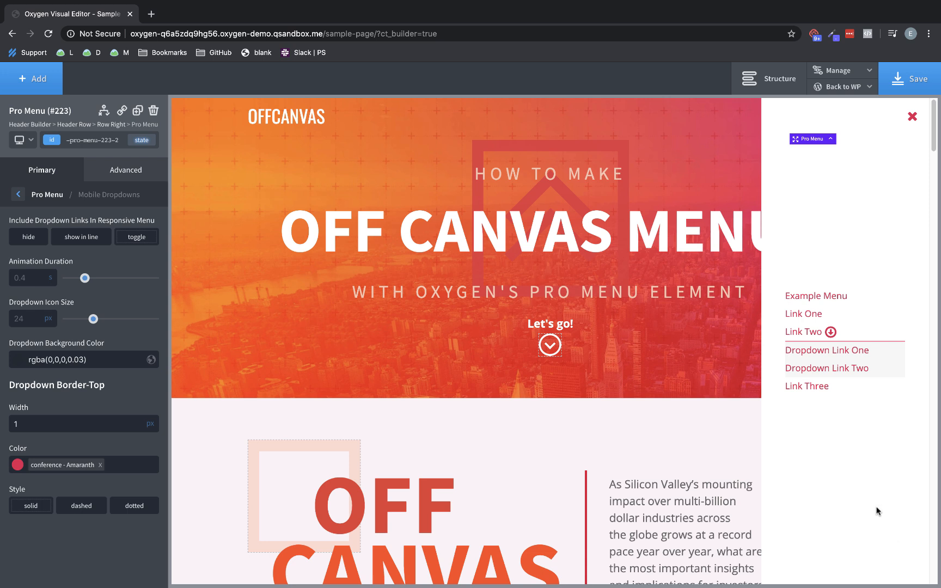
Step: Set the link padding in the Mobile Menu's Menu Styles to 8 px on all four sides
{"action": "left_click", "coordinate": [19, 195]}
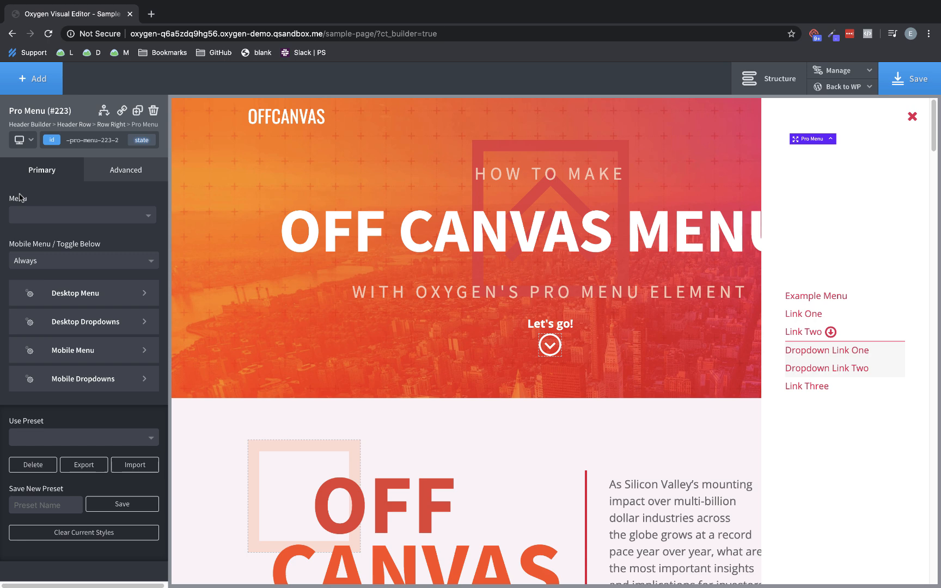
{"action": "left_click", "coordinate": [104, 358]}
{"action": "left_click", "coordinate": [103, 343]}
{"action": "scroll", "coordinate": [103, 365], "scroll_direction": "down", "scroll_amount": 4}
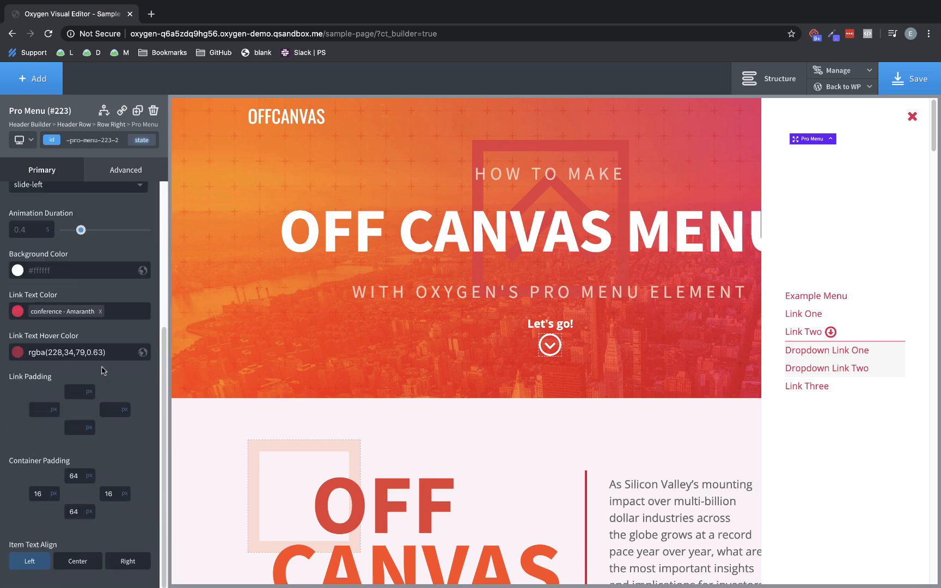
{"action": "left_click", "coordinate": [37, 412]}
{"action": "type", "text": "4"}
{"action": "key", "text": "BackSpace"}
{"action": "type", "text": "8"}
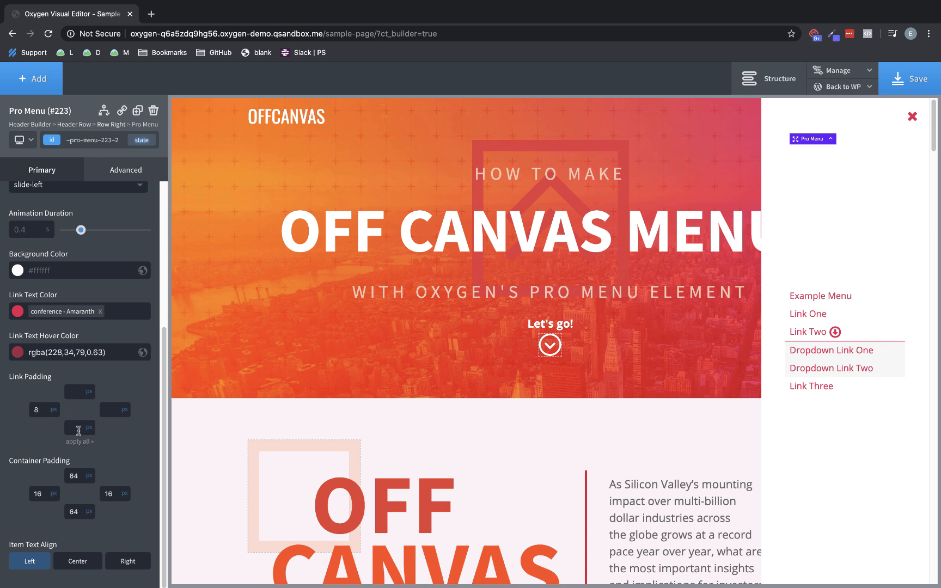
{"action": "left_click", "coordinate": [78, 445]}
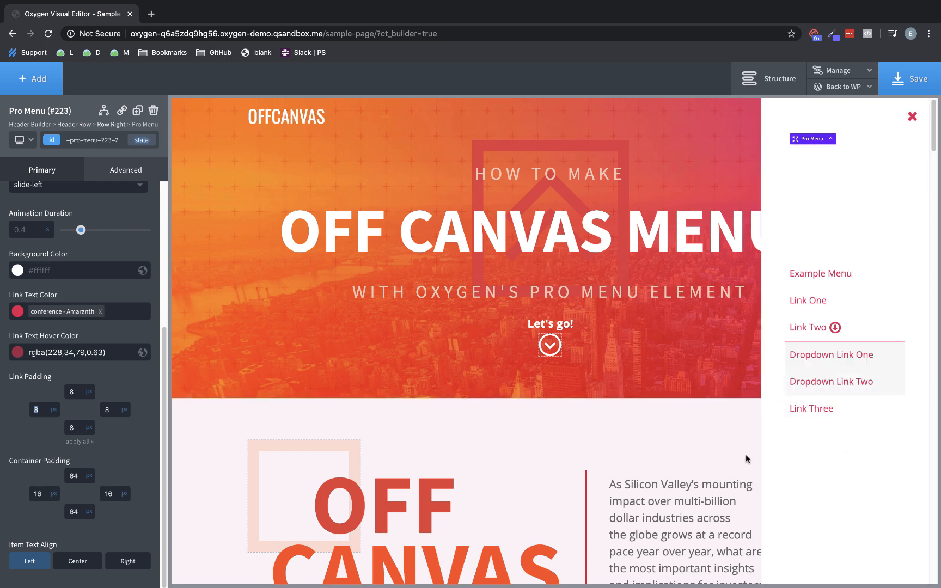
Step: Set the dropdown icon size in the Mobile Dropdowns settings to 16 px and reopen the off-canvas menu to preview it
{"action": "scroll", "coordinate": [33, 224], "scroll_direction": "up", "scroll_amount": 4}
{"action": "scroll", "coordinate": [36, 226], "scroll_direction": "up", "scroll_amount": 1}
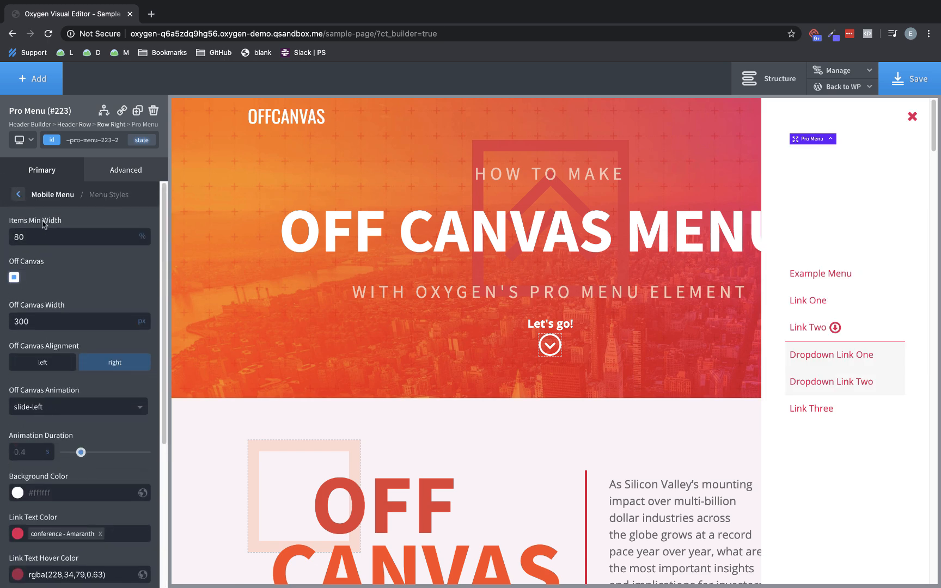
{"action": "left_click", "coordinate": [21, 199]}
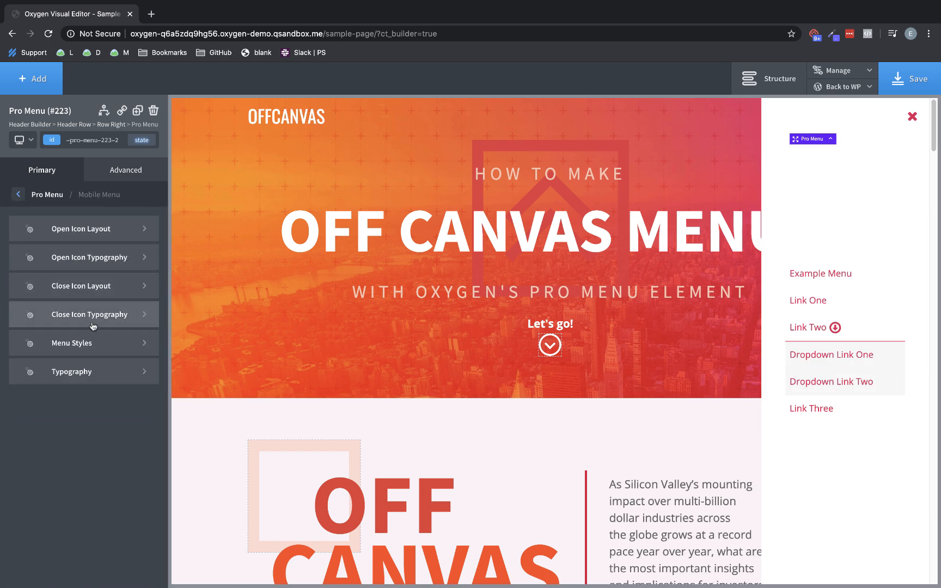
{"action": "left_click", "coordinate": [38, 172]}
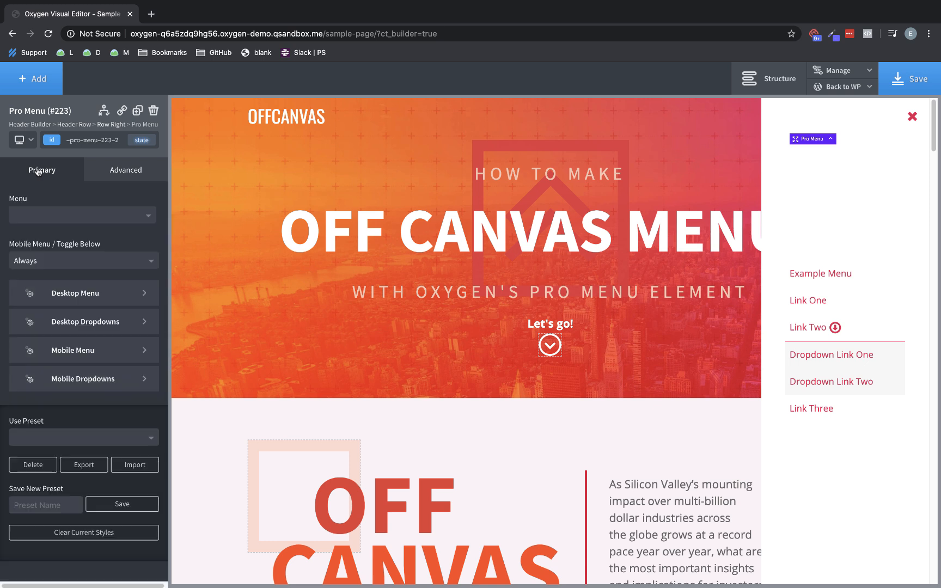
{"action": "left_click", "coordinate": [106, 377]}
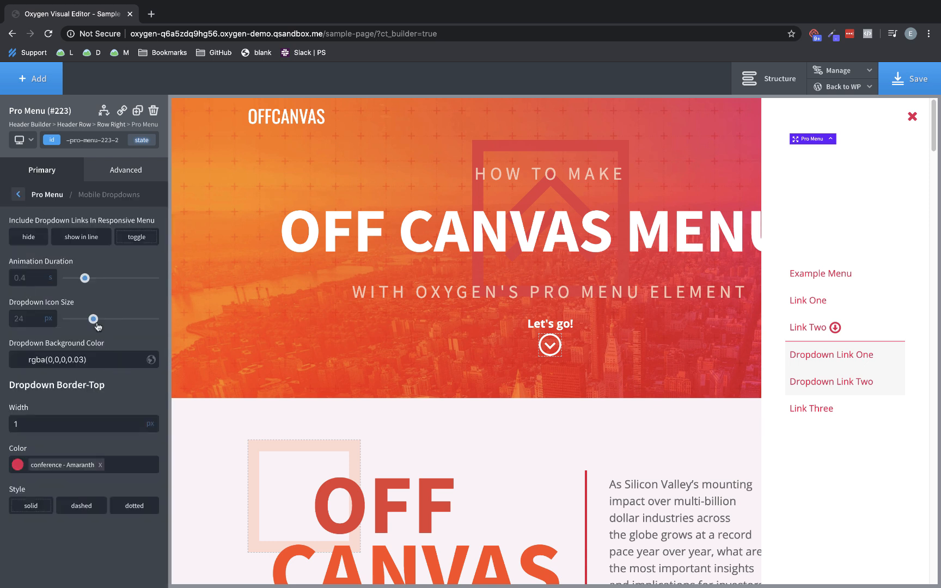
{"action": "left_click_drag", "start_coordinate": [95, 321], "coordinate": [91, 322]}
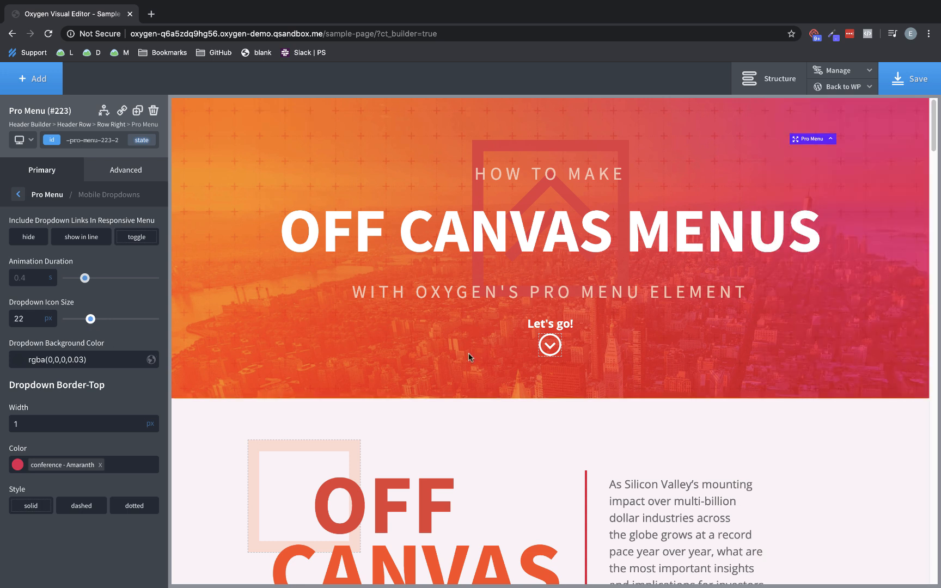
{"action": "left_click", "coordinate": [828, 118]}
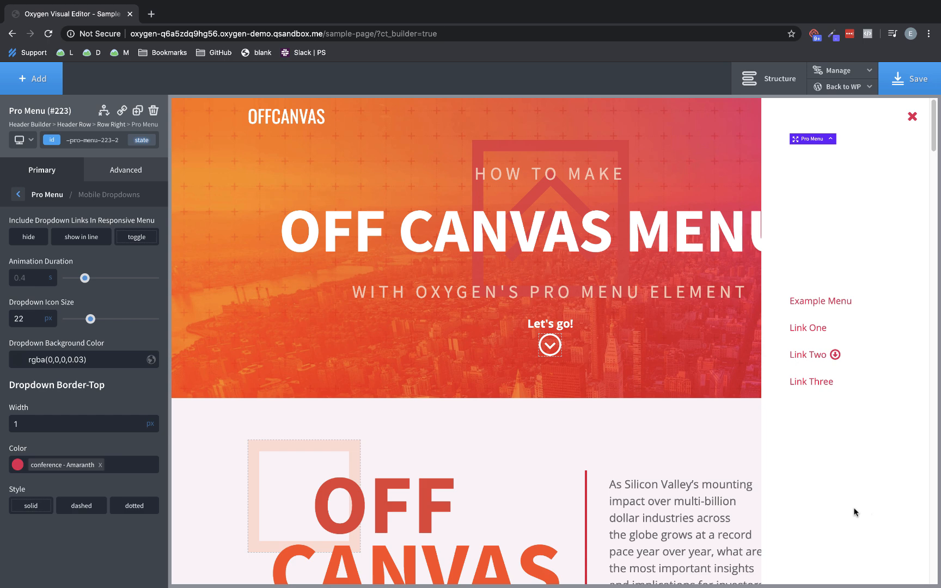
{"action": "double_click", "coordinate": [32, 319]}
{"action": "type", "text": "16"}
{"action": "left_click", "coordinate": [835, 116]}
Step: Change the dropdown icon in the Desktop Dropdowns settings to the Font Awesome close icon
{"action": "left_click", "coordinate": [41, 171]}
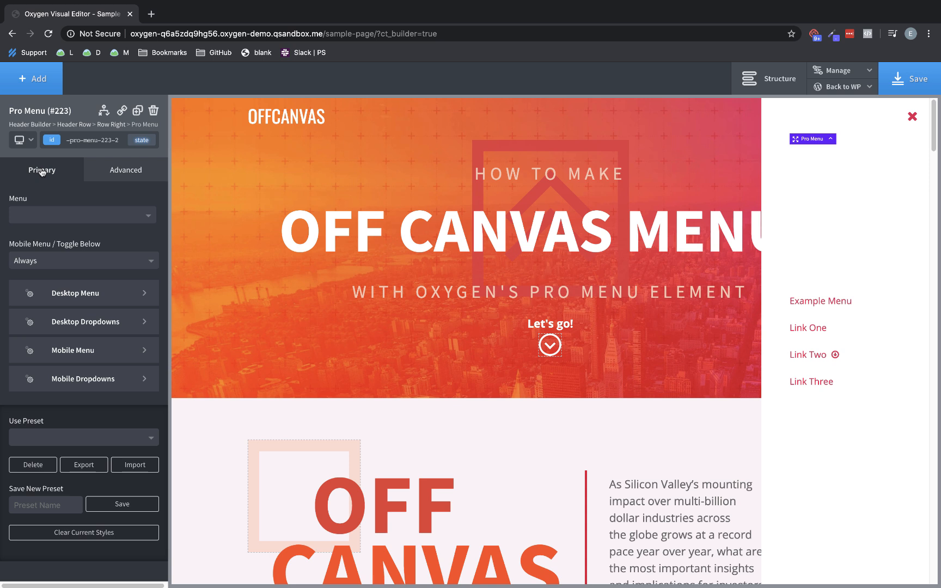
{"action": "left_click", "coordinate": [131, 325]}
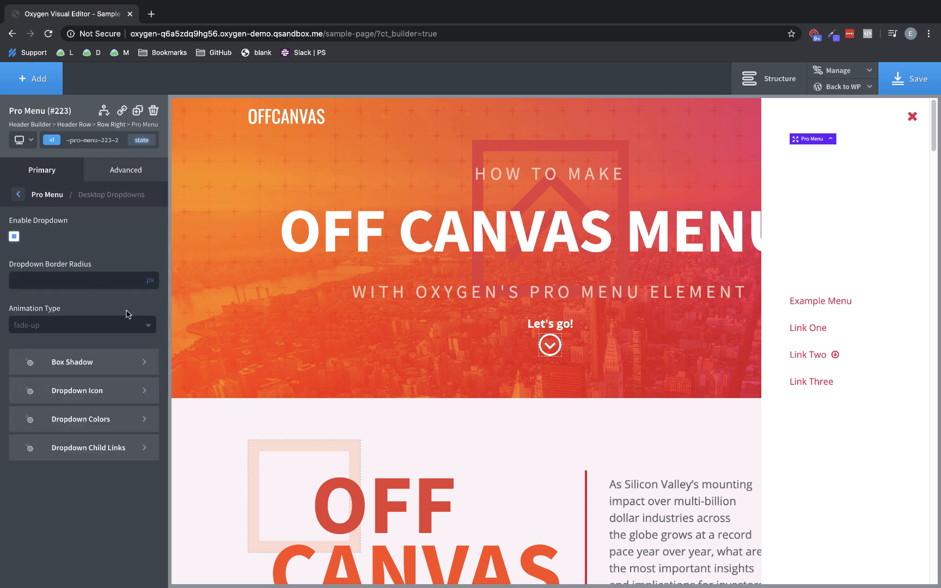
{"action": "left_click", "coordinate": [125, 385]}
{"action": "left_click_drag", "start_coordinate": [52, 318], "coordinate": [15, 315]}
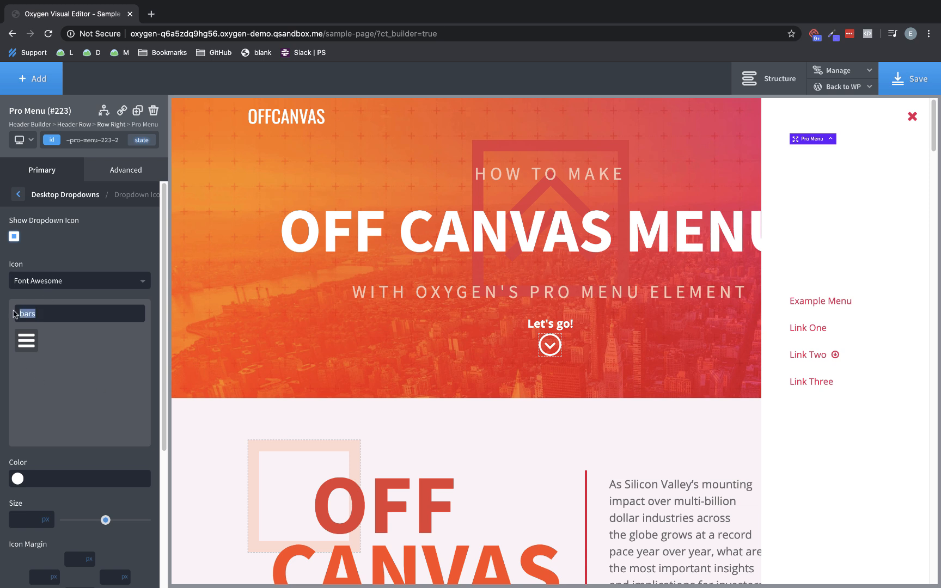
{"action": "key", "text": "BackSpace"}
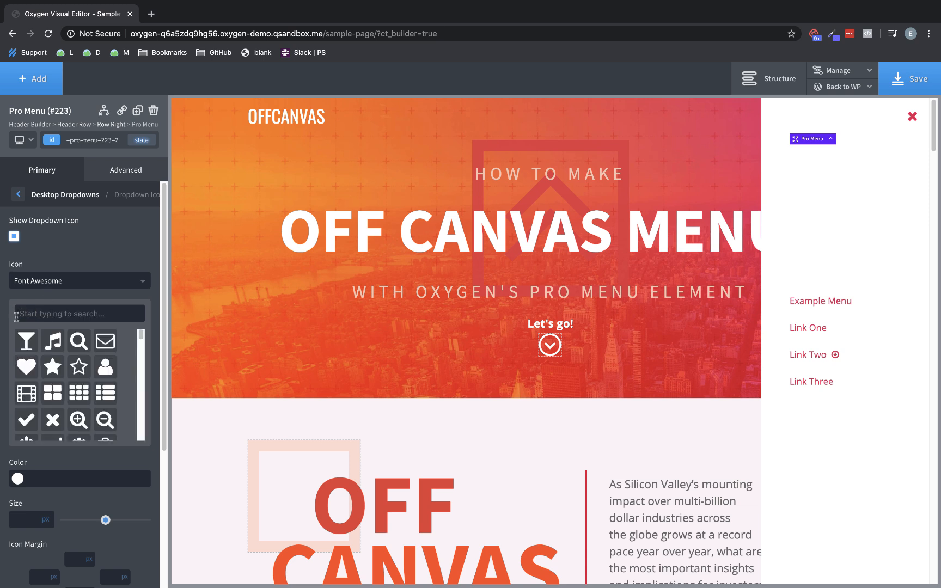
{"action": "scroll", "coordinate": [135, 357], "scroll_direction": "down", "scroll_amount": 3}
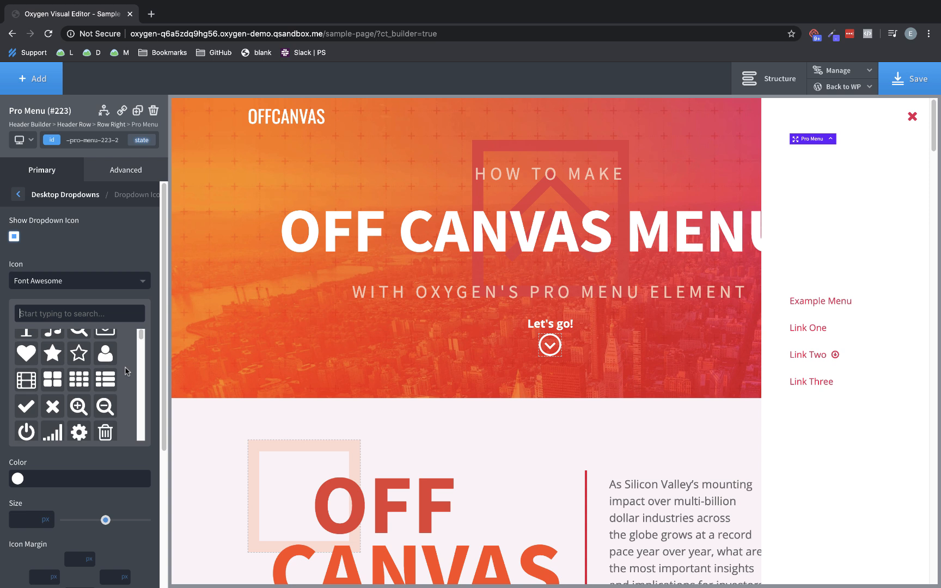
{"action": "scroll", "coordinate": [125, 371], "scroll_direction": "up", "scroll_amount": 3}
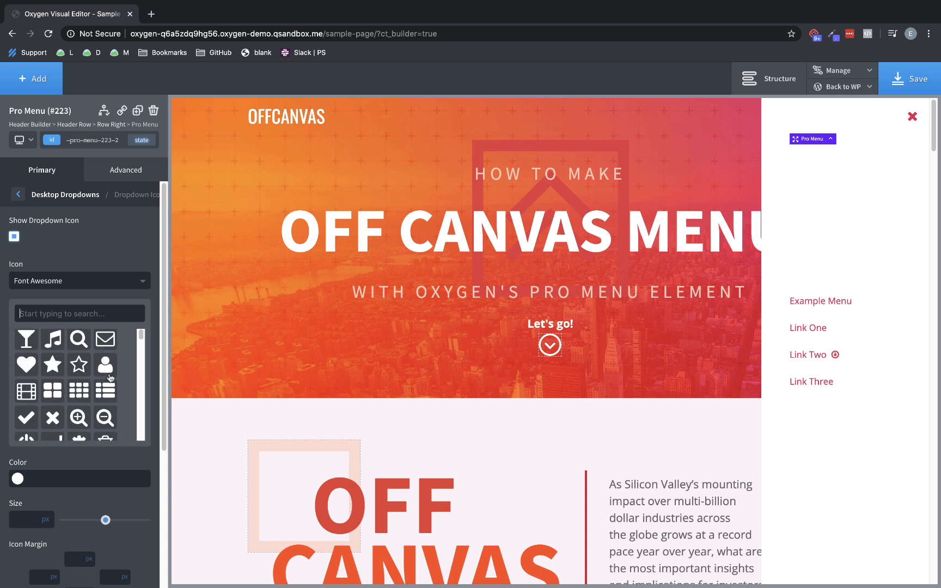
{"action": "left_click", "coordinate": [52, 418]}
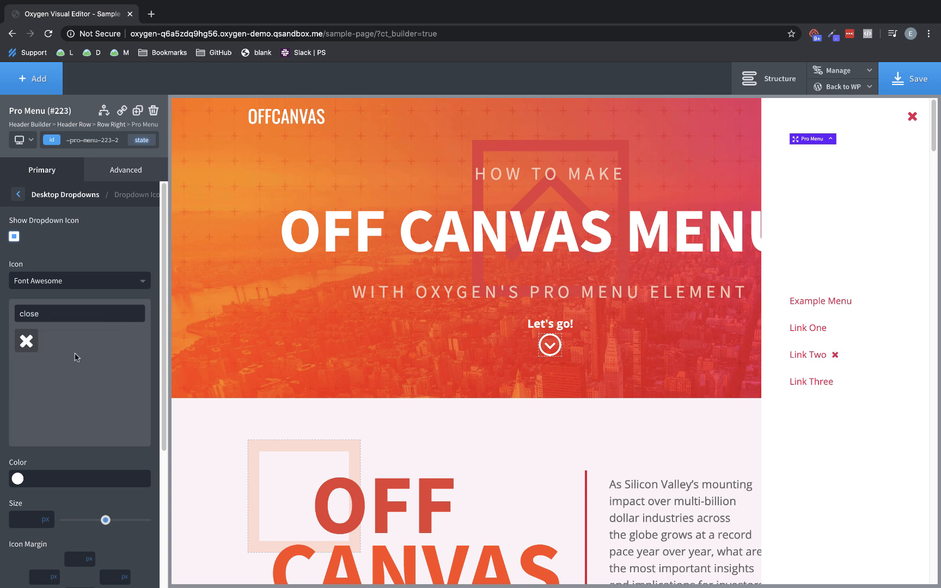
{"action": "scroll", "coordinate": [76, 355], "scroll_direction": "down", "scroll_amount": 5}
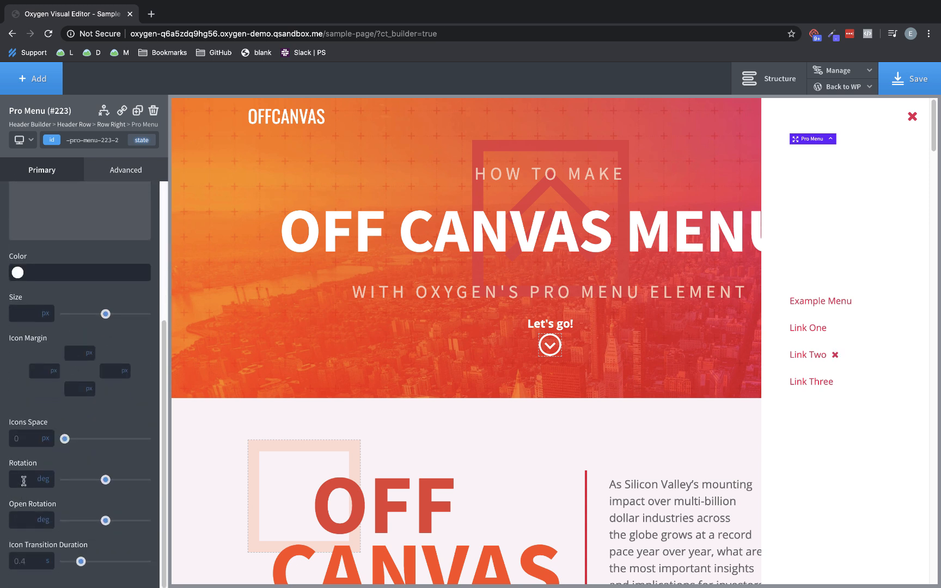
Step: Set the desktop dropdown icon's rotation to -45 degrees, its open rotation to 0 degrees and its left icon margin to 8 px
{"action": "left_click", "coordinate": [23, 480]}
{"action": "type", "text": "-45"}
{"action": "left_click", "coordinate": [22, 521]}
{"action": "type", "text": "0"}
{"action": "left_click", "coordinate": [39, 371]}
{"action": "type", "text": "8"}
{"action": "scroll", "coordinate": [82, 381], "scroll_direction": "up", "scroll_amount": 5}
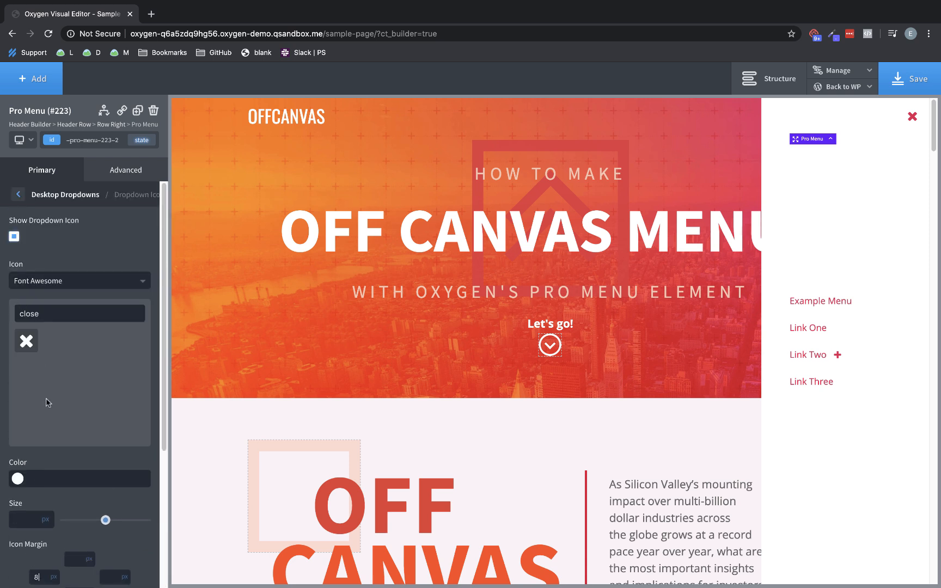
{"action": "scroll", "coordinate": [48, 403], "scroll_direction": "down", "scroll_amount": 1}
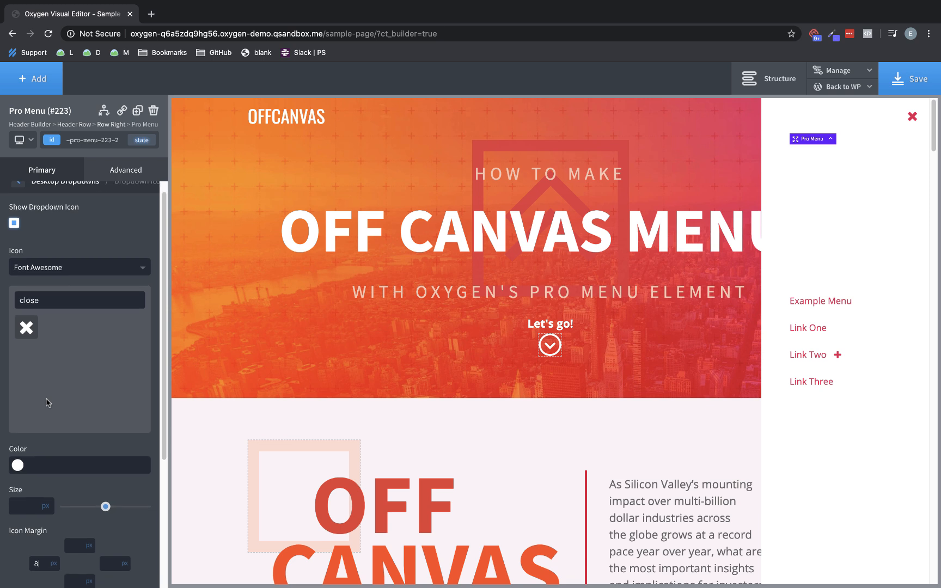
{"action": "scroll", "coordinate": [48, 403], "scroll_direction": "up", "scroll_amount": 1}
Step: Set the dropdown icon size in the Mobile Dropdowns settings to 14 px and save the page
{"action": "left_click", "coordinate": [43, 186]}
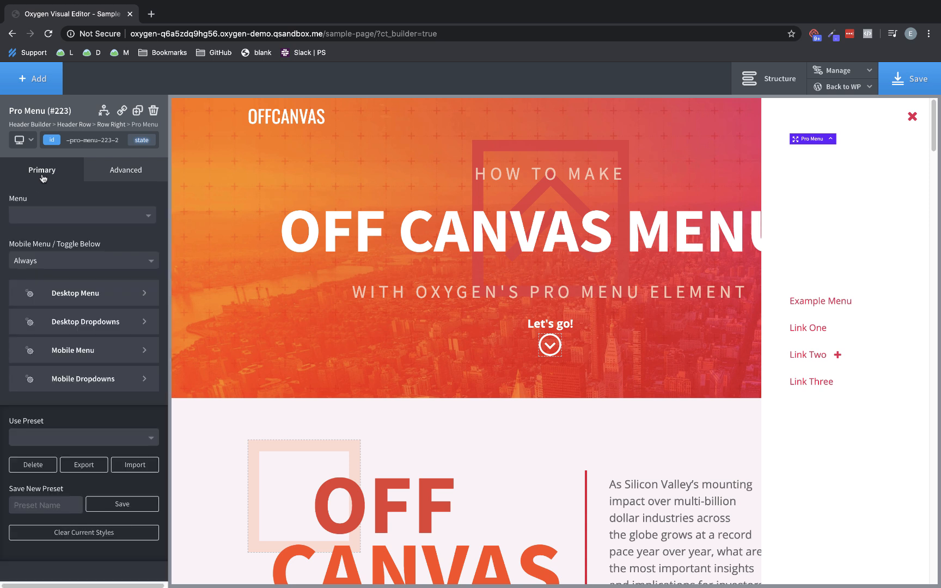
{"action": "left_click", "coordinate": [94, 379]}
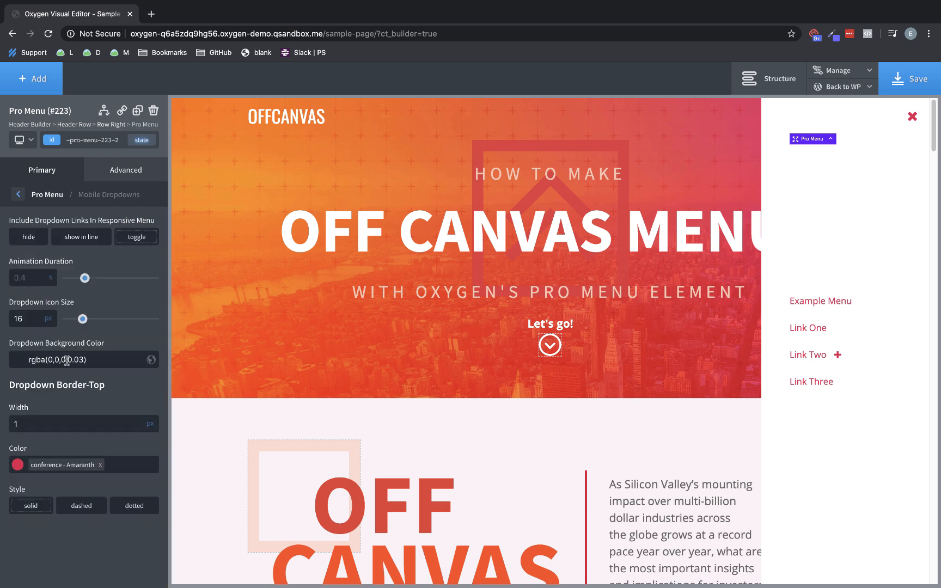
{"action": "double_click", "coordinate": [34, 319]}
{"action": "type", "text": "14"}
{"action": "left_click", "coordinate": [926, 84]}
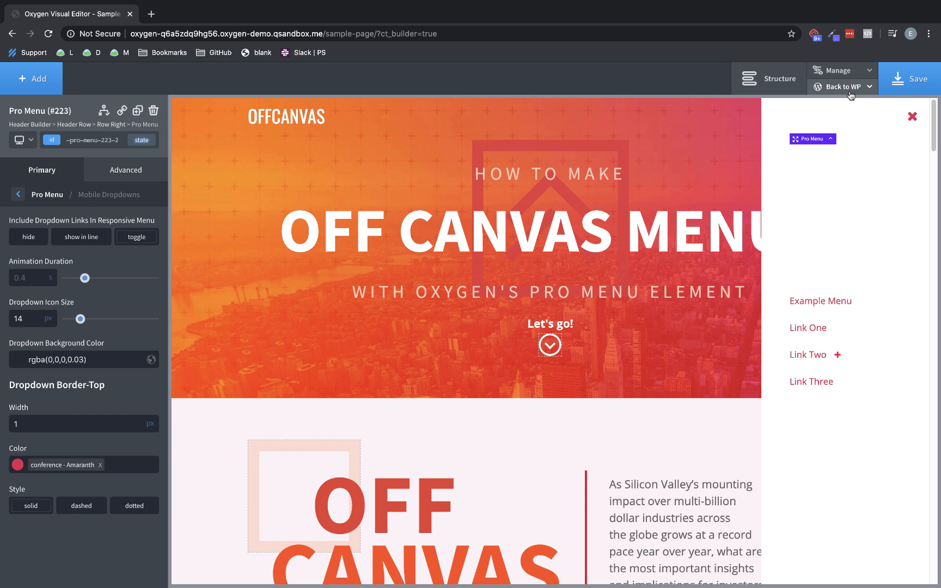
Step: View the page's frontend in a new browser tab and test opening and closing the off-canvas menu
{"action": "mouse_move", "coordinate": [844, 87]}
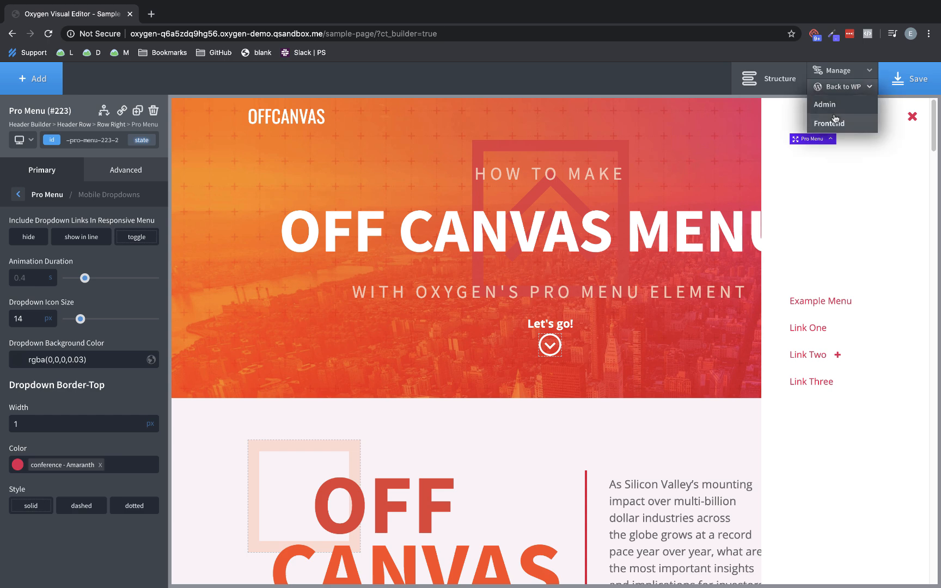
{"action": "right_click", "coordinate": [829, 124]}
{"action": "left_click", "coordinate": [828, 126]}
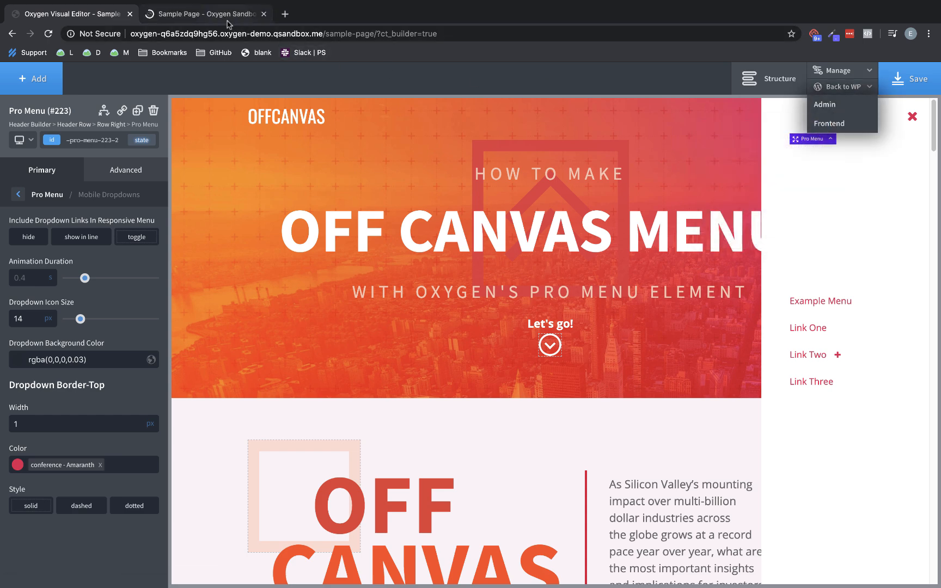
{"action": "left_click", "coordinate": [228, 19]}
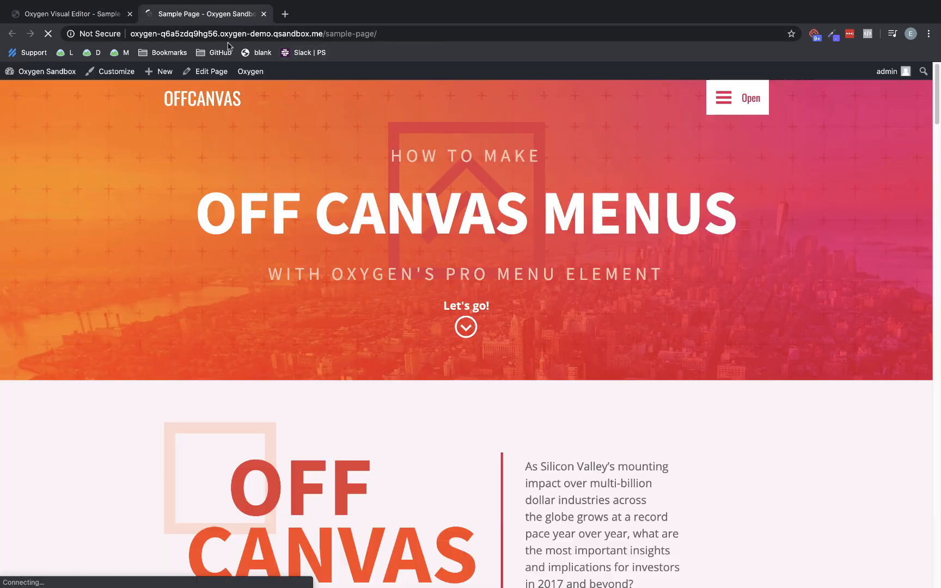
{"action": "left_click", "coordinate": [750, 105]}
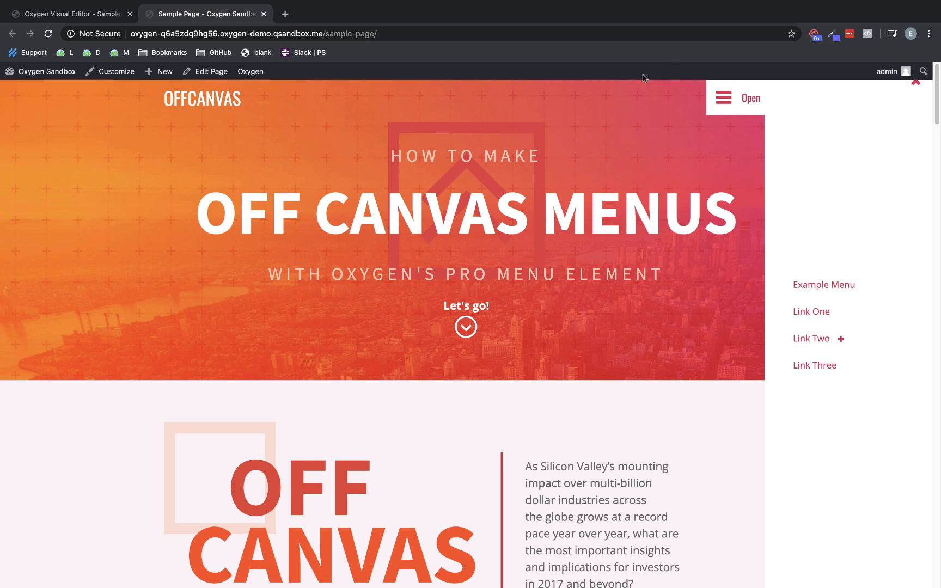
{"action": "left_click", "coordinate": [916, 84]}
Step: Test the off-canvas menu from the sticky header, expanding and collapsing the Link Two dropdown before closing the menu
{"action": "scroll", "coordinate": [787, 268], "scroll_direction": "down", "scroll_amount": 8}
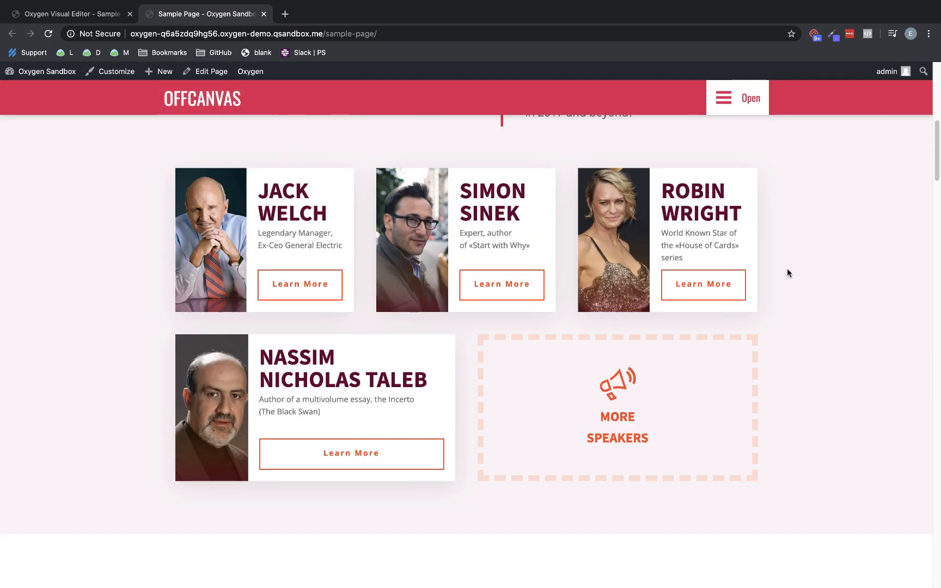
{"action": "left_click", "coordinate": [750, 100]}
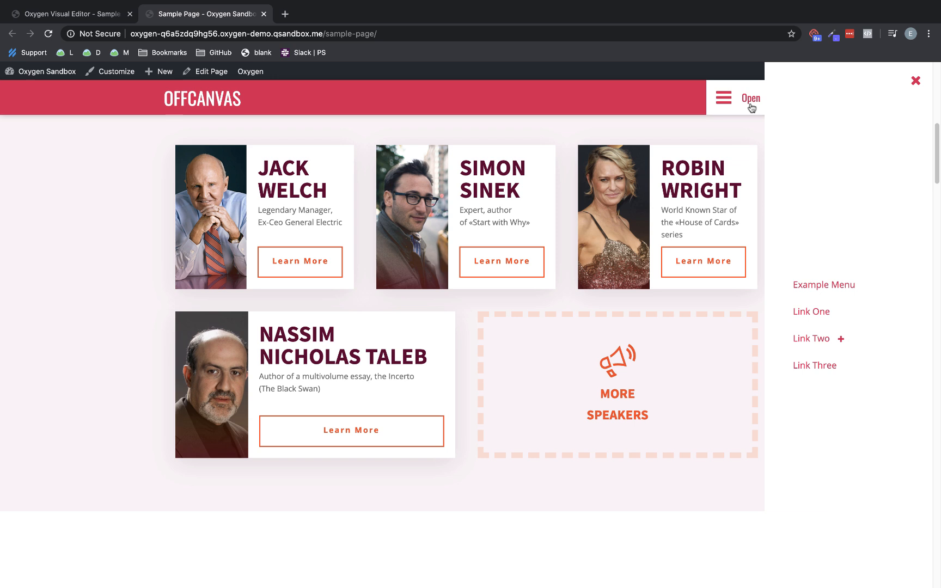
{"action": "left_click", "coordinate": [841, 341]}
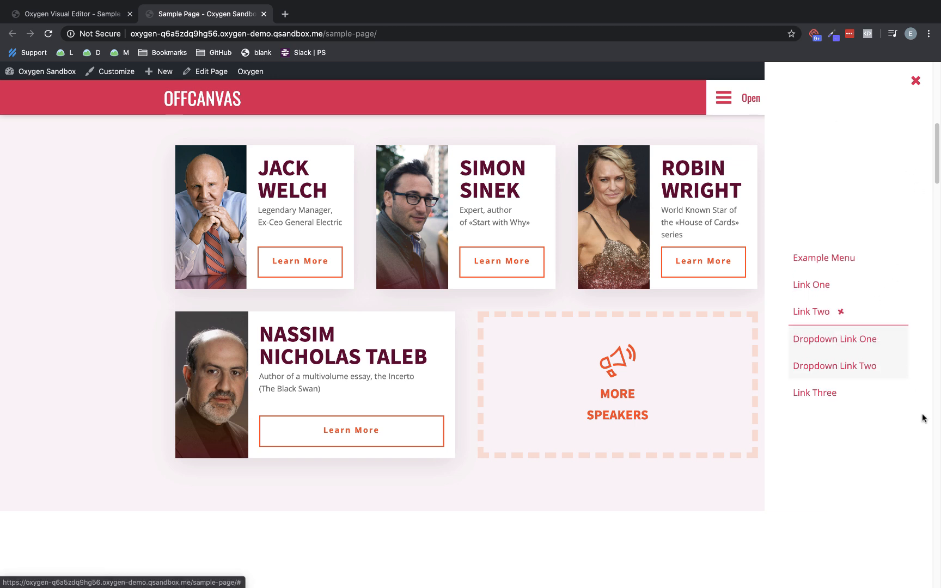
{"action": "left_click", "coordinate": [841, 312]}
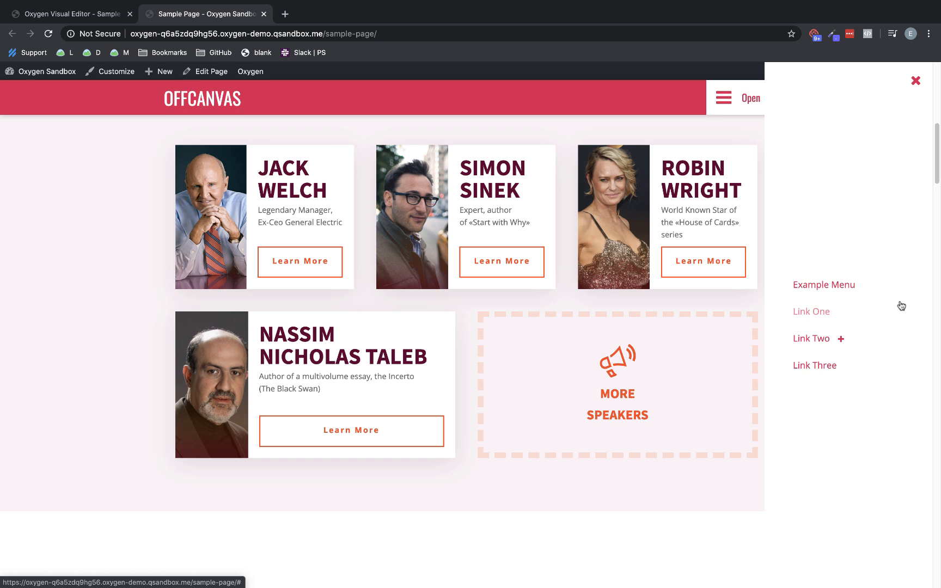
{"action": "left_click", "coordinate": [915, 86]}
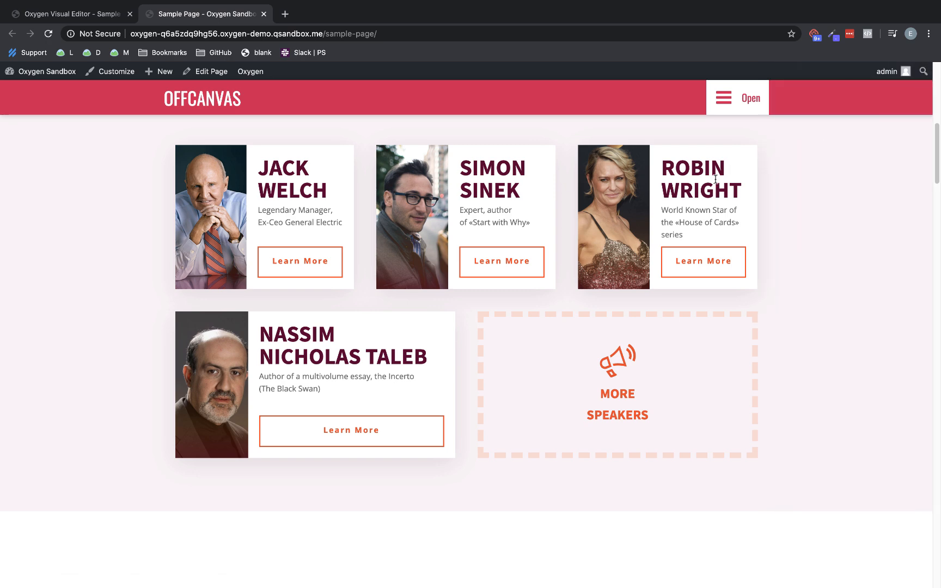
{"action": "scroll", "coordinate": [601, 315], "scroll_direction": "up", "scroll_amount": 10}
Step: Inspect the page in the responsive device view at 382 px wide and open the off-canvas menu
{"action": "right_click", "coordinate": [862, 262]}
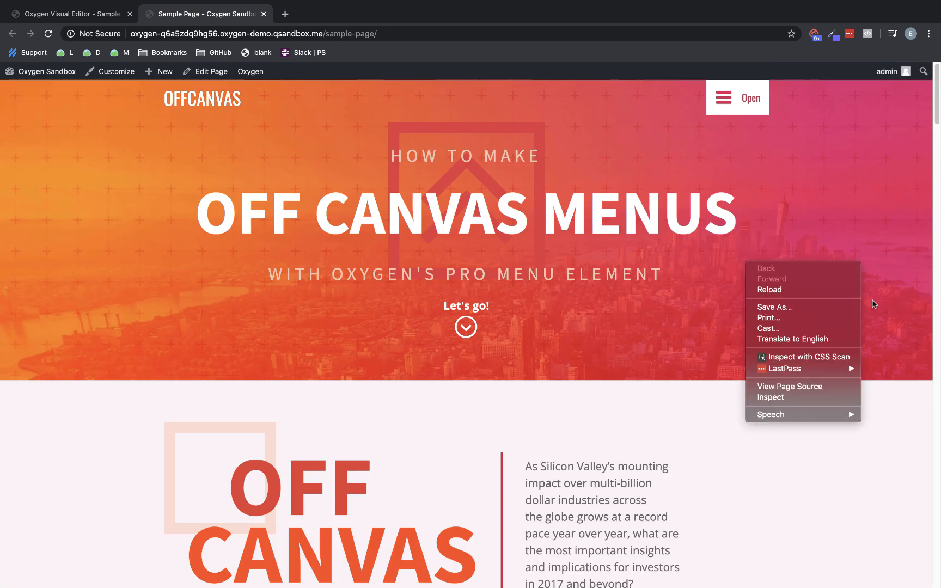
{"action": "left_click", "coordinate": [762, 398]}
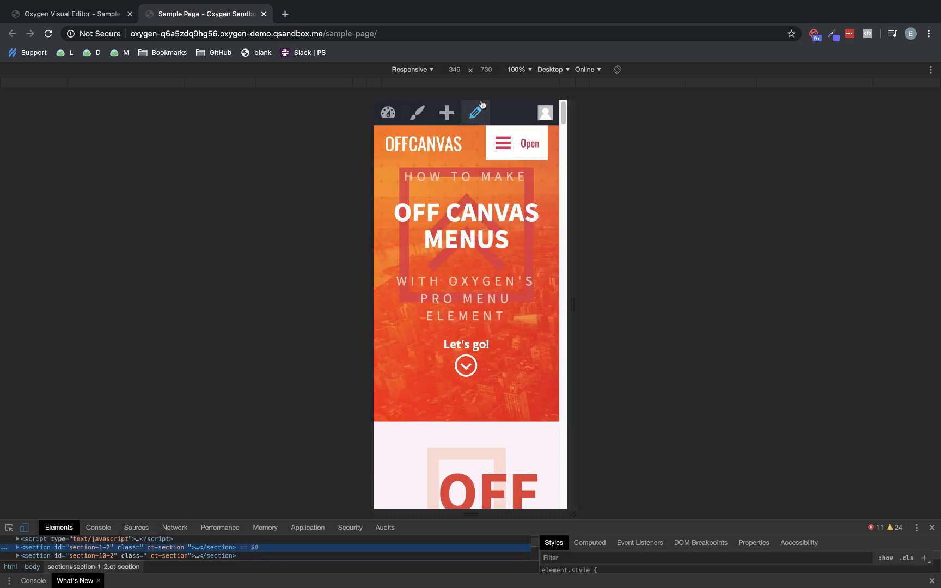
{"action": "left_click_drag", "start_coordinate": [577, 316], "coordinate": [587, 343]}
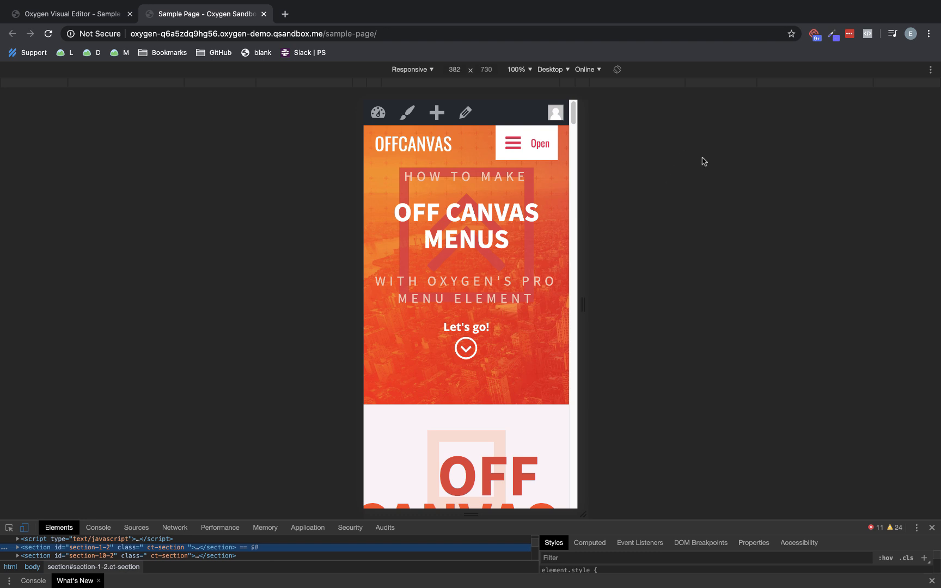
{"action": "left_click", "coordinate": [533, 150]}
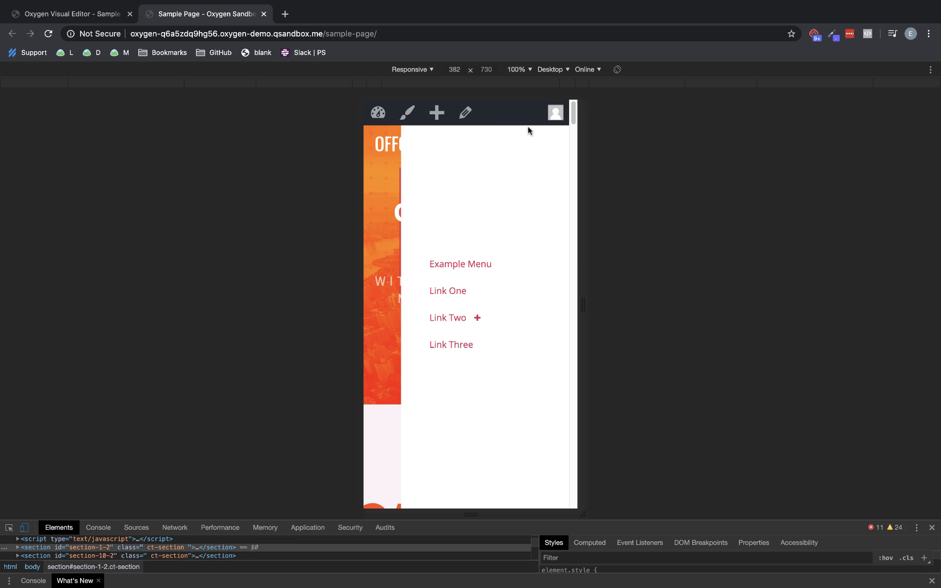
Step: Copy the sample page's URL and load it in a new incognito window
{"action": "left_click", "coordinate": [366, 34]}
{"action": "key", "text": "super+c"}
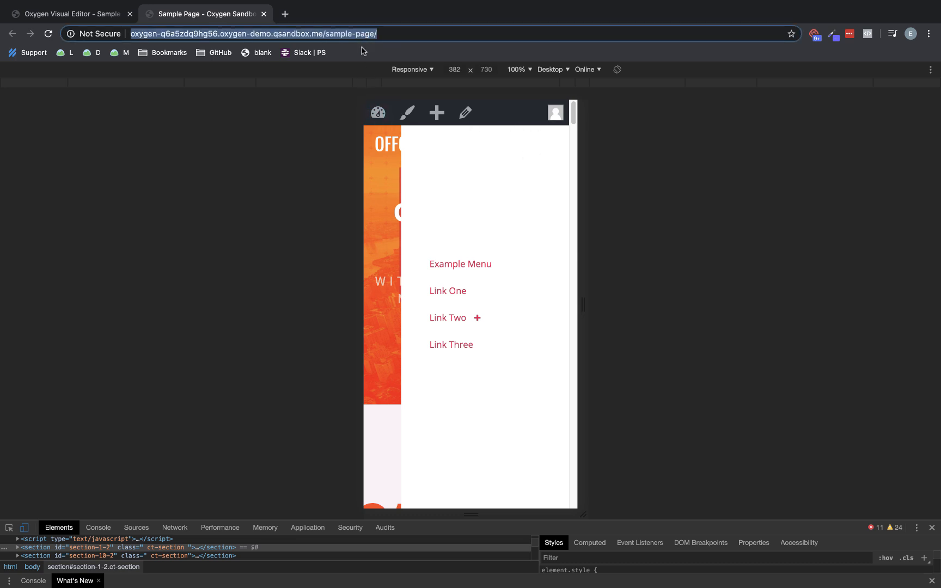
{"action": "left_click", "coordinate": [928, 33]}
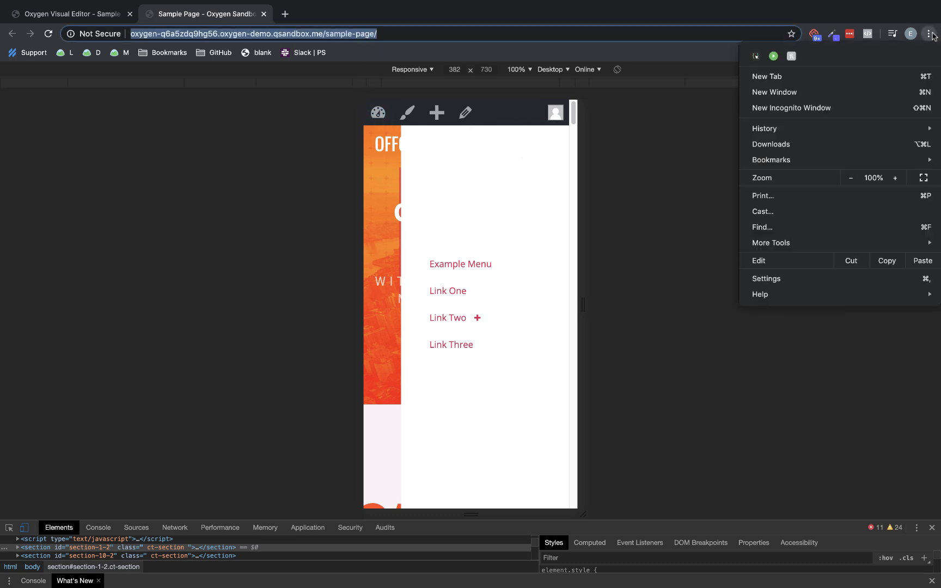
{"action": "left_click", "coordinate": [853, 109]}
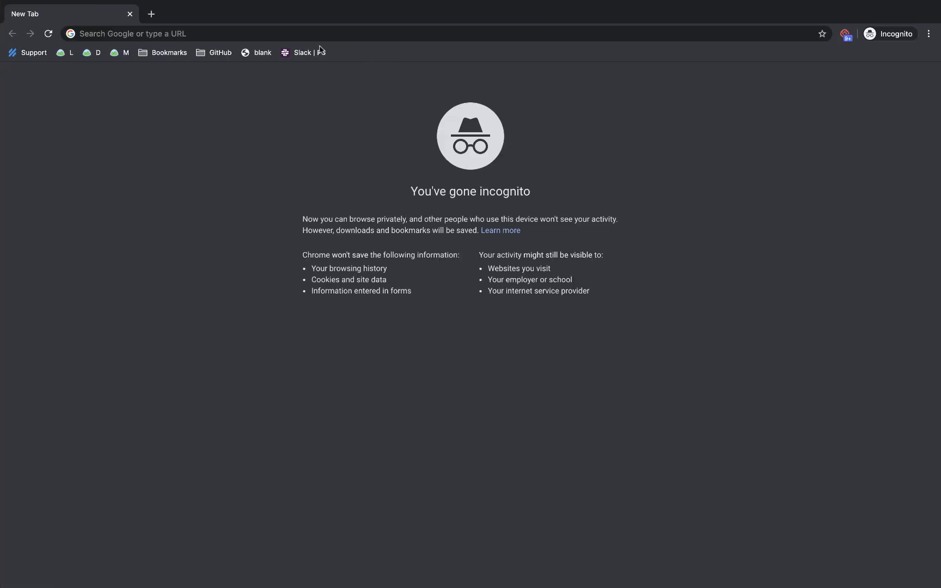
{"action": "key", "text": "super+v"}
{"action": "key", "text": "Return"}
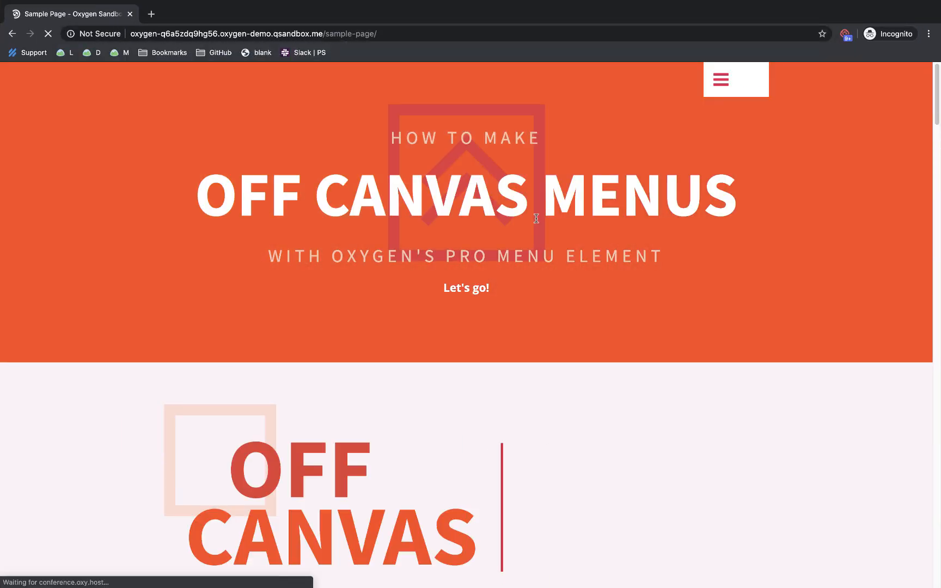
Step: Inspect the incognito page in the responsive view, open the off-canvas menu, and expand and collapse the Link Two dropdown
{"action": "right_click", "coordinate": [744, 299]}
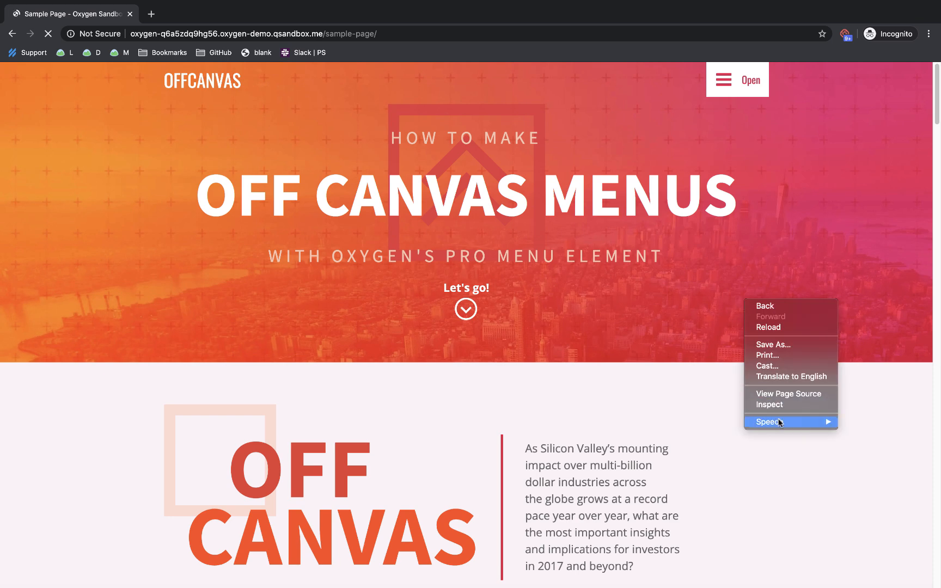
{"action": "left_click", "coordinate": [769, 404]}
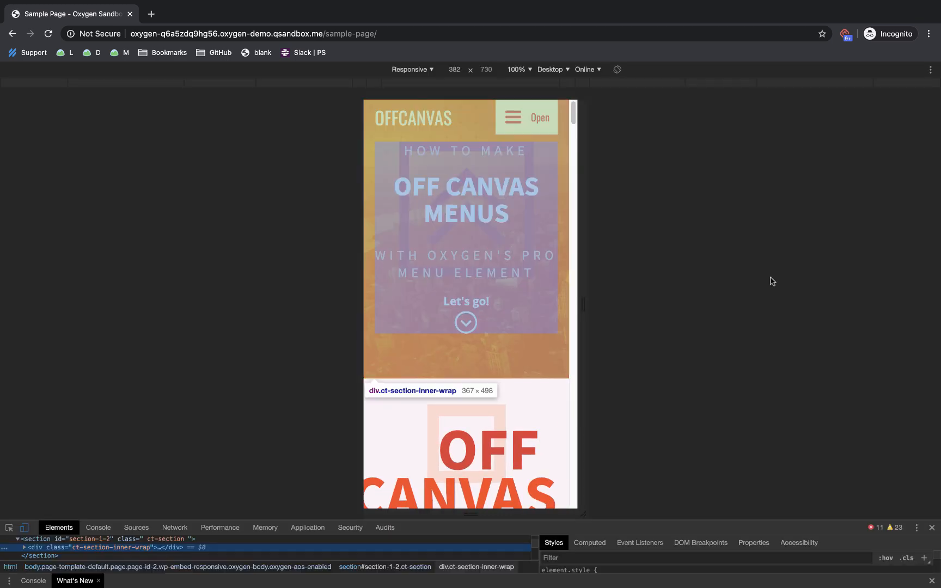
{"action": "left_click", "coordinate": [541, 130]}
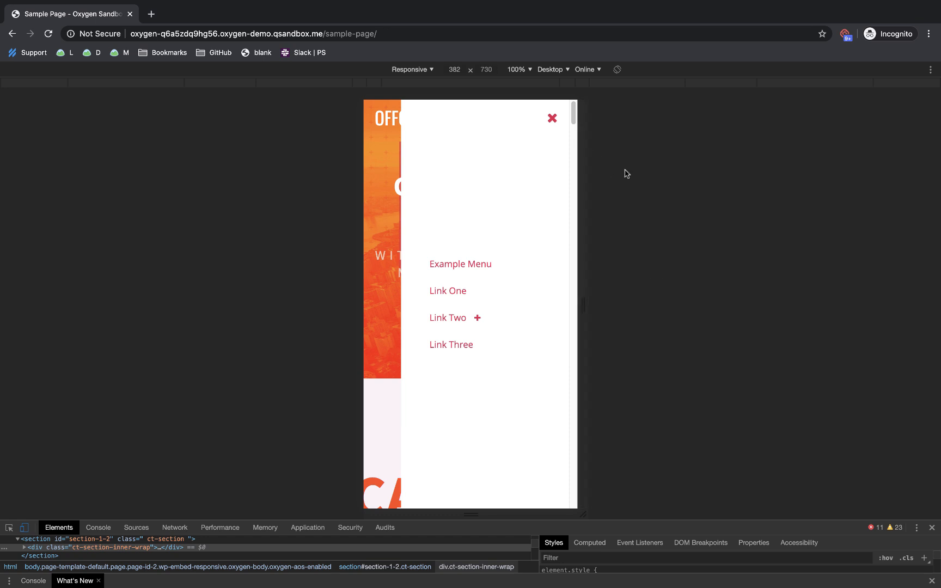
{"action": "left_click", "coordinate": [479, 320]}
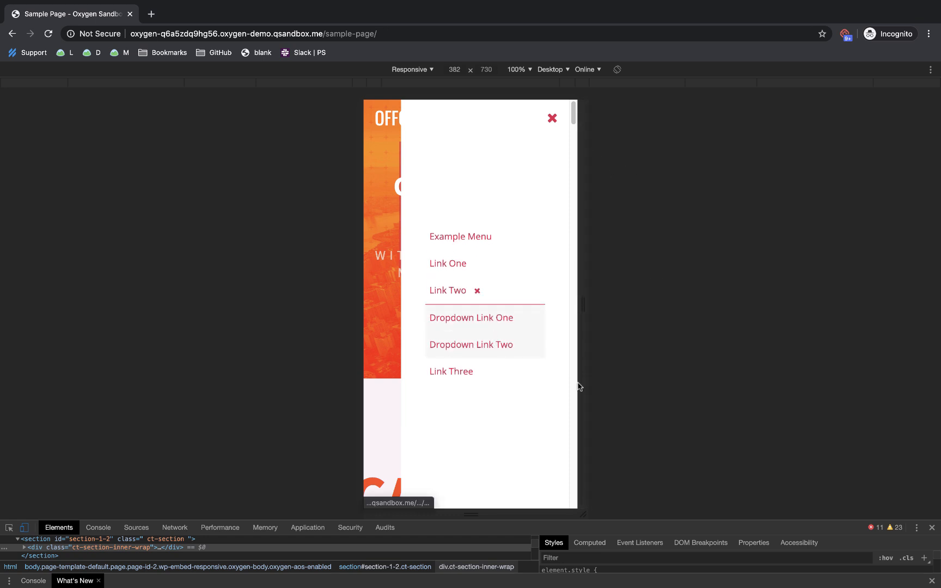
{"action": "left_click", "coordinate": [476, 298]}
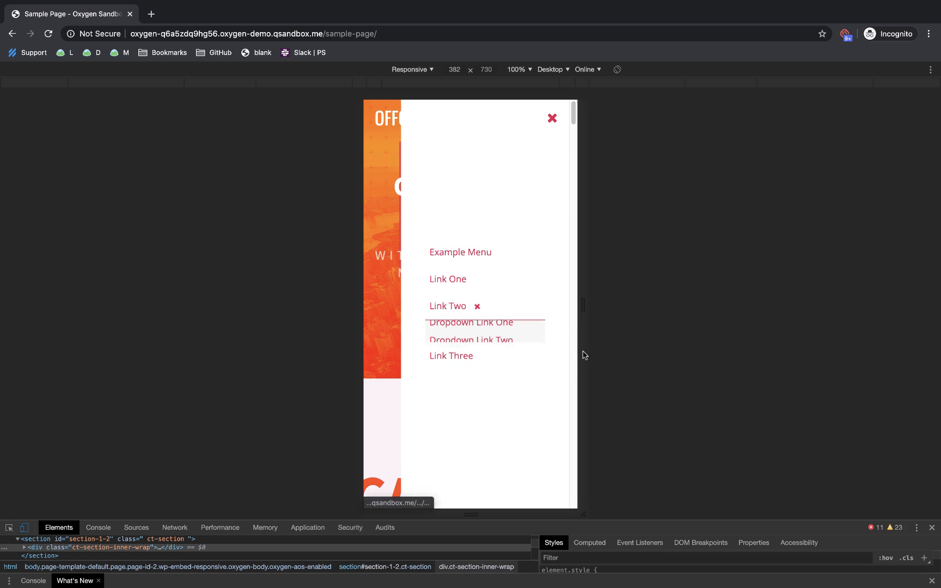